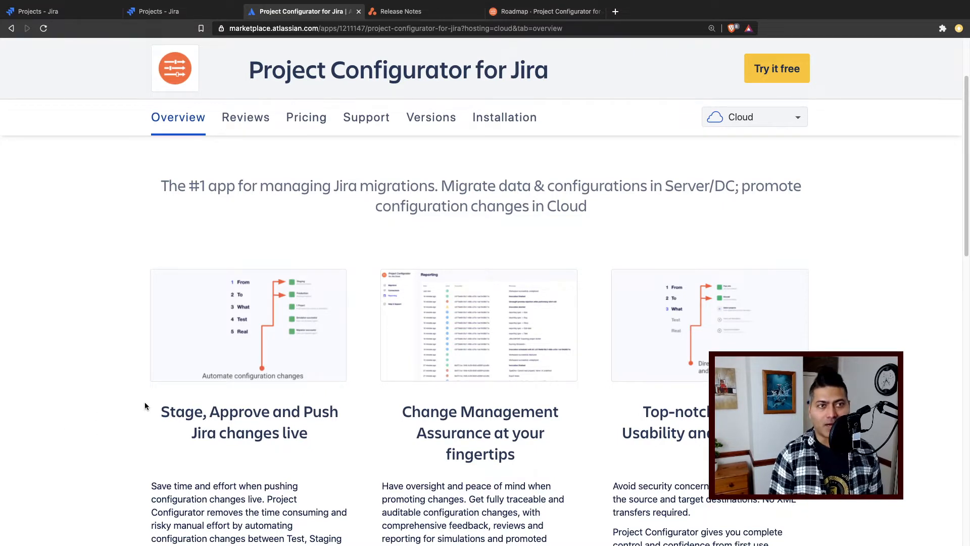
- Examine the Overview highlights of Project Configurator for Jira and view the enlarged feature screenshots
{"action": "scroll", "coordinate": [145, 399], "scroll_direction": "up", "scroll_amount": 1}
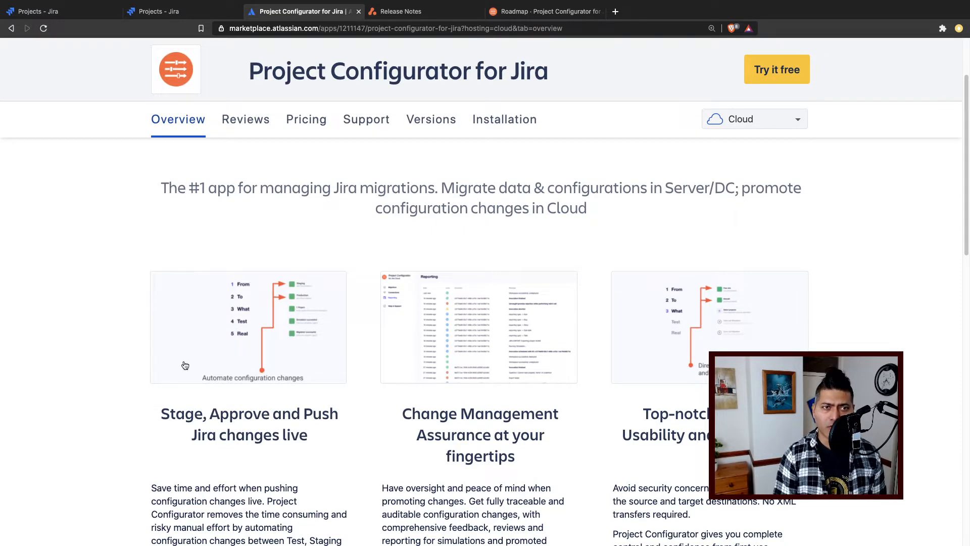
{"action": "scroll", "coordinate": [360, 273], "scroll_direction": "up", "scroll_amount": 4}
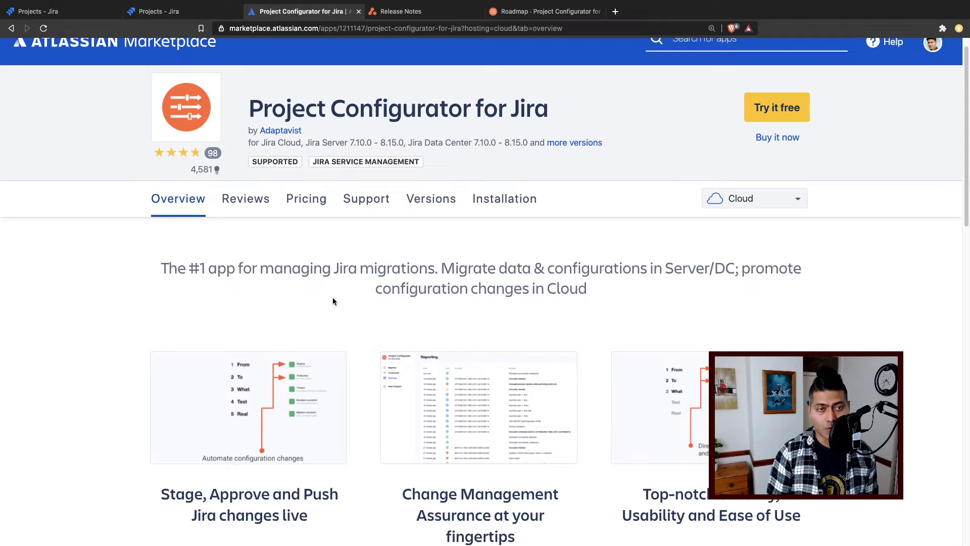
{"action": "scroll", "coordinate": [333, 299], "scroll_direction": "down", "scroll_amount": 2}
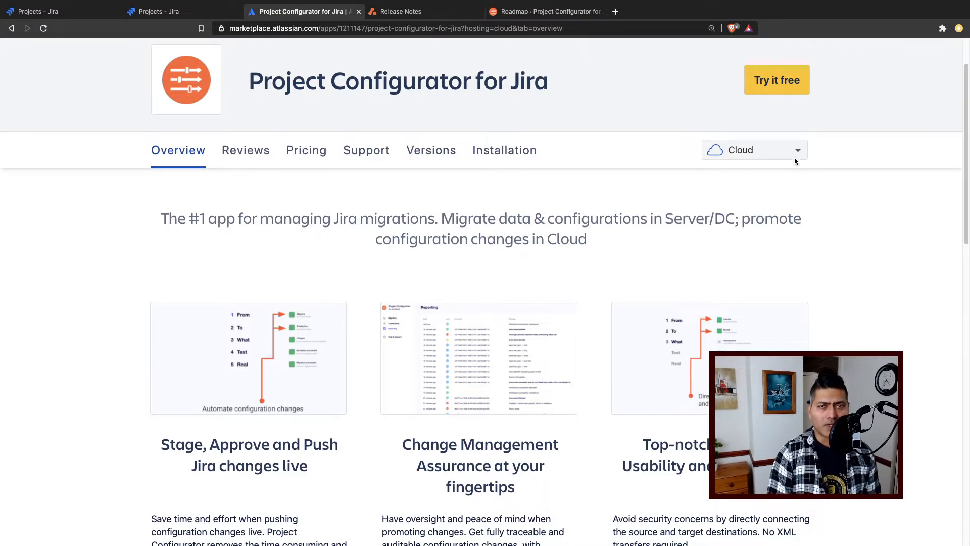
{"action": "scroll", "coordinate": [344, 249], "scroll_direction": "down", "scroll_amount": 2}
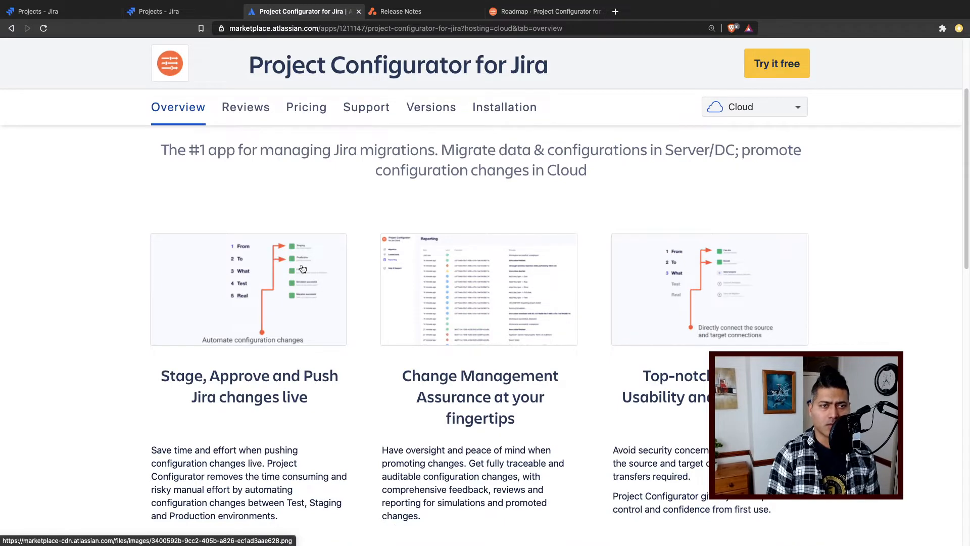
{"action": "left_click", "coordinate": [254, 286]}
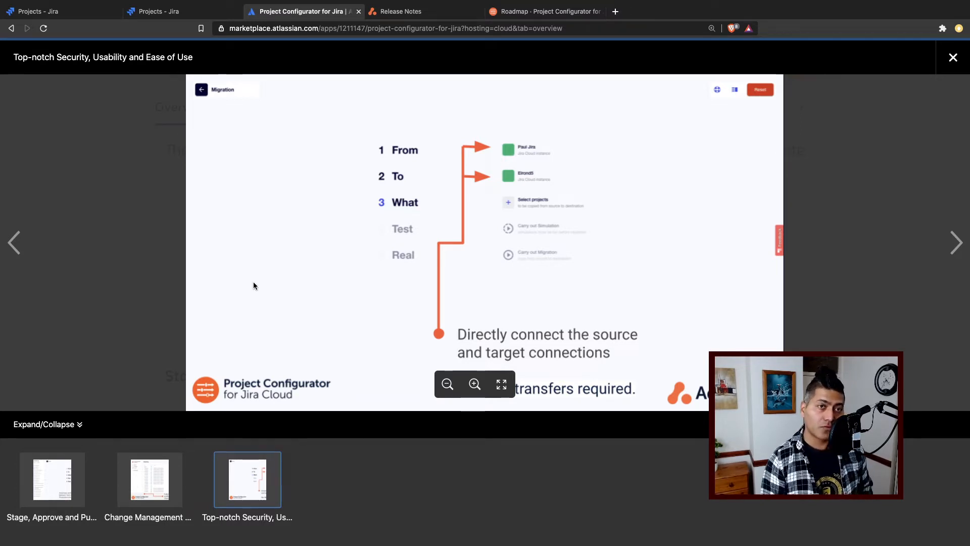
{"action": "key", "text": "Escape"}
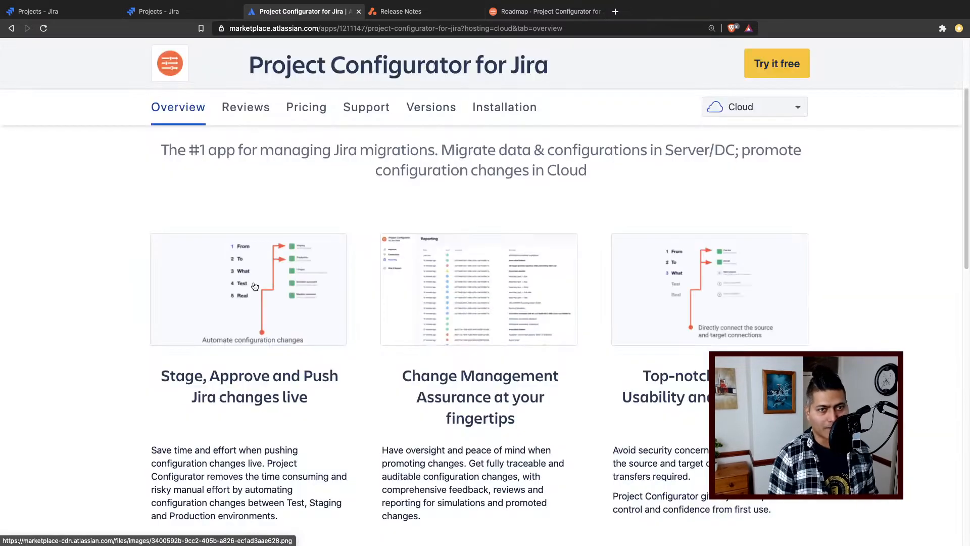
- Read the More details section on the app's use cases, features and free-use period, and look over its resources
{"action": "scroll", "coordinate": [446, 307], "scroll_direction": "down", "scroll_amount": 7}
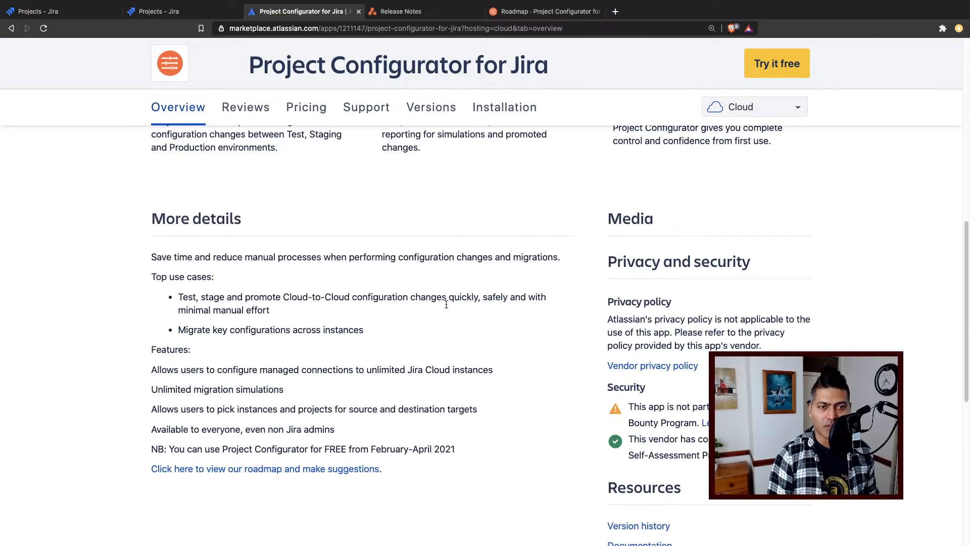
{"action": "scroll", "coordinate": [446, 305], "scroll_direction": "down", "scroll_amount": 2}
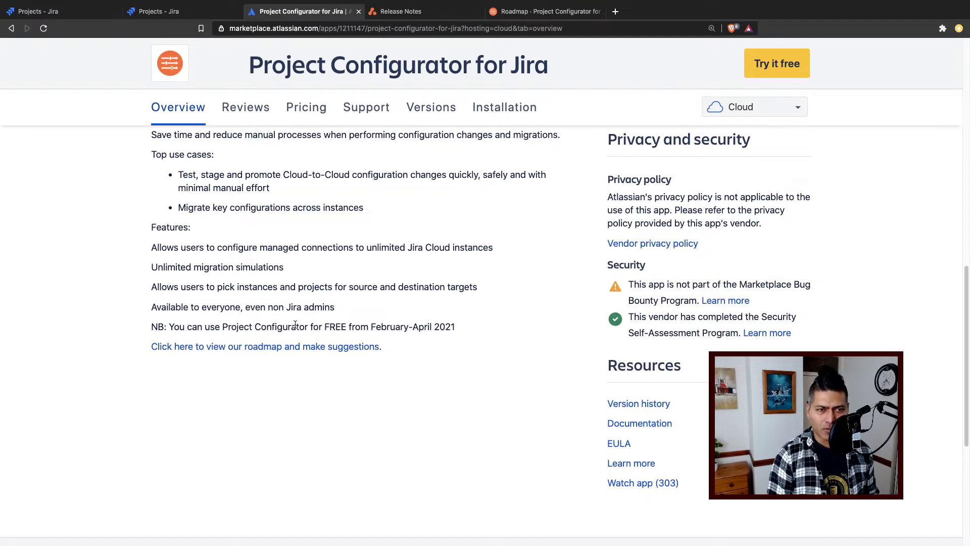
{"action": "triple_click", "coordinate": [280, 328]}
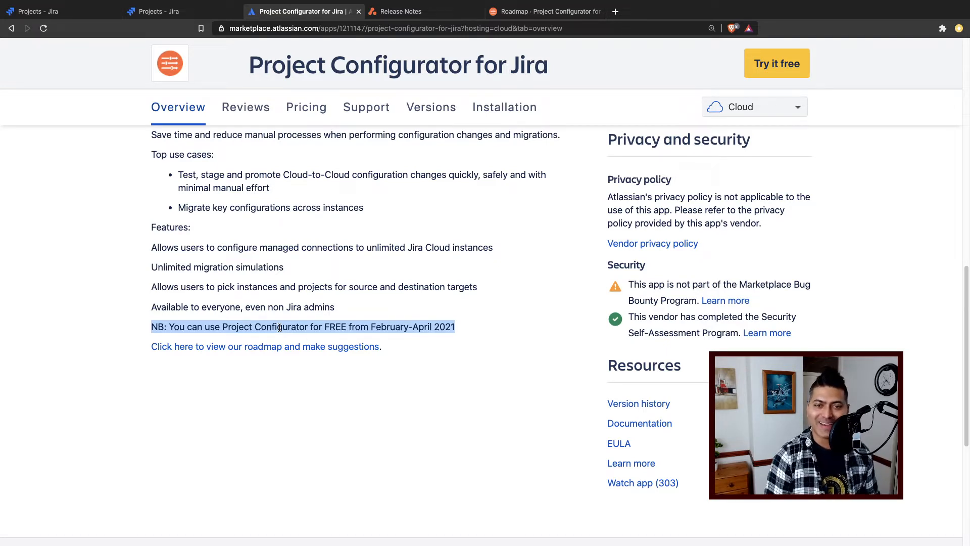
{"action": "left_click", "coordinate": [514, 296]}
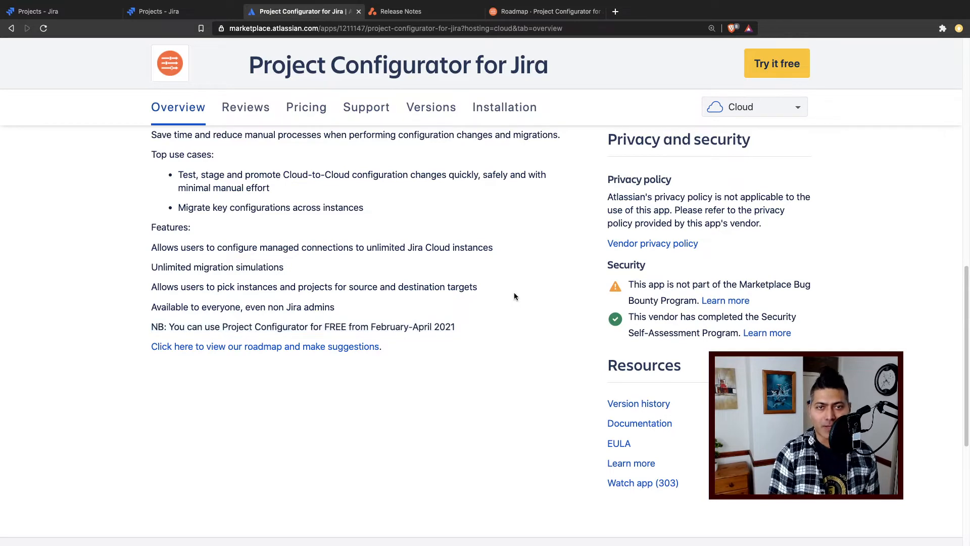
{"action": "scroll", "coordinate": [487, 307], "scroll_direction": "up", "scroll_amount": 10}
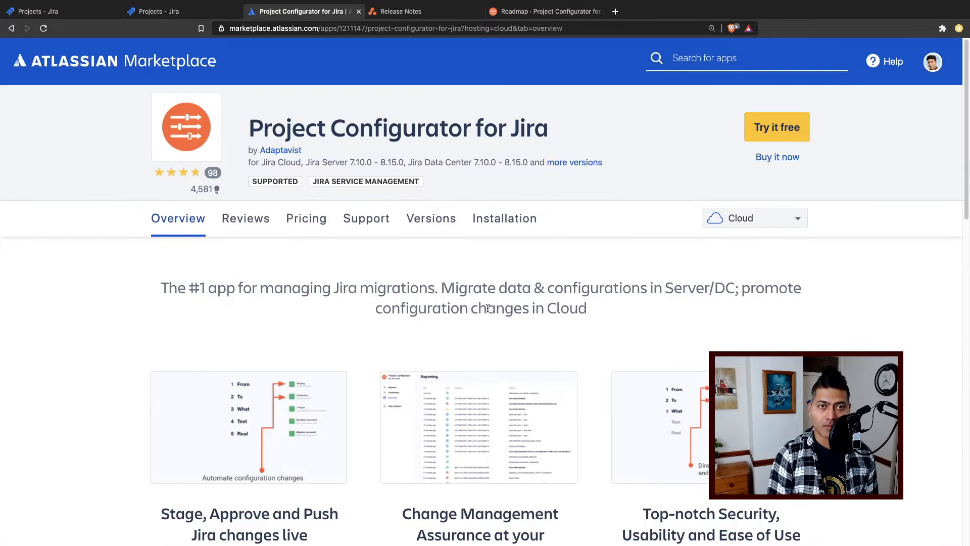
{"action": "scroll", "coordinate": [487, 307], "scroll_direction": "down", "scroll_amount": 5}
{"action": "scroll", "coordinate": [464, 308], "scroll_direction": "down", "scroll_amount": 5}
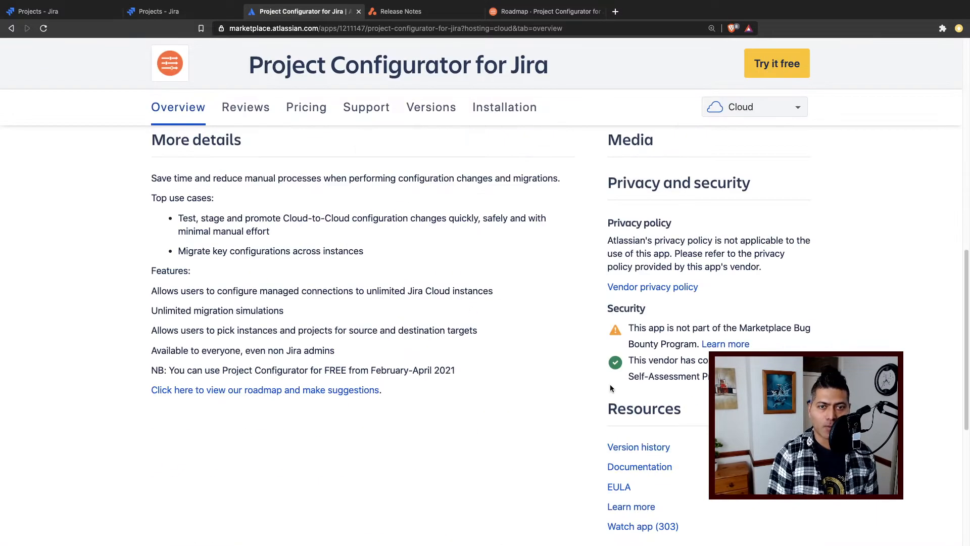
{"action": "scroll", "coordinate": [551, 463], "scroll_direction": "down", "scroll_amount": 2}
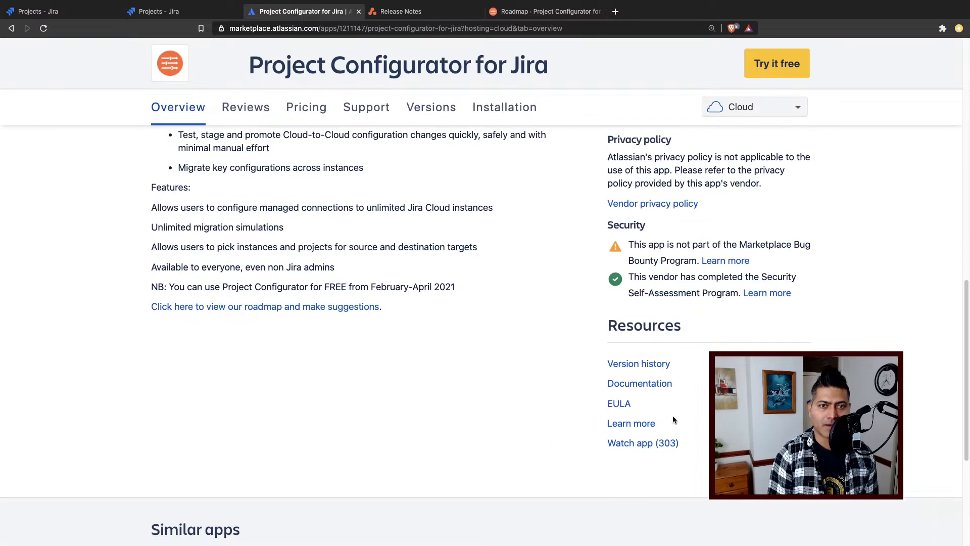
- Open the app's documentation from the Marketplace resources and go to its Get Started section
{"action": "left_click", "coordinate": [635, 385]}
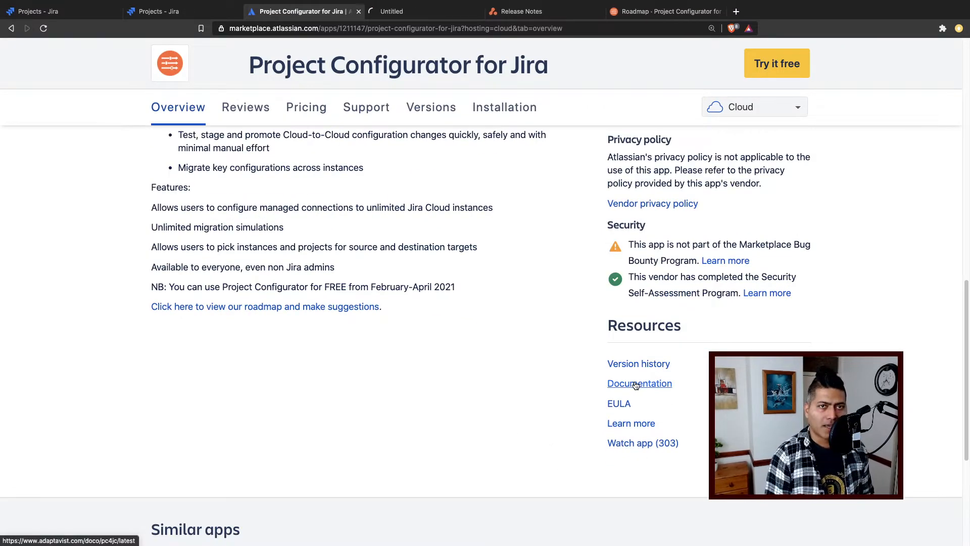
{"action": "left_click", "coordinate": [431, 14]}
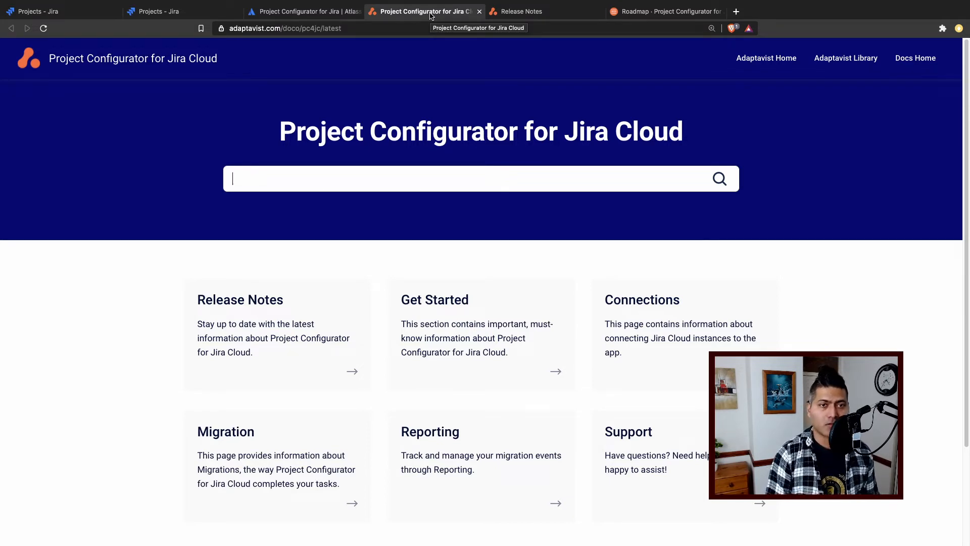
{"action": "left_click", "coordinate": [445, 308]}
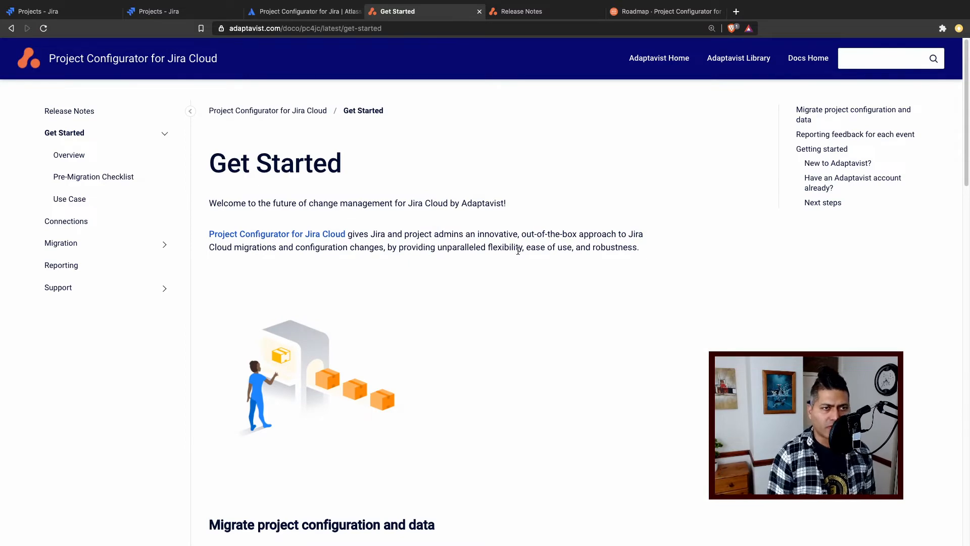
- Read the Get Started introduction and open the Project Configurator for Jira Cloud product site linked in it
{"action": "scroll", "coordinate": [500, 257], "scroll_direction": "down", "scroll_amount": 8}
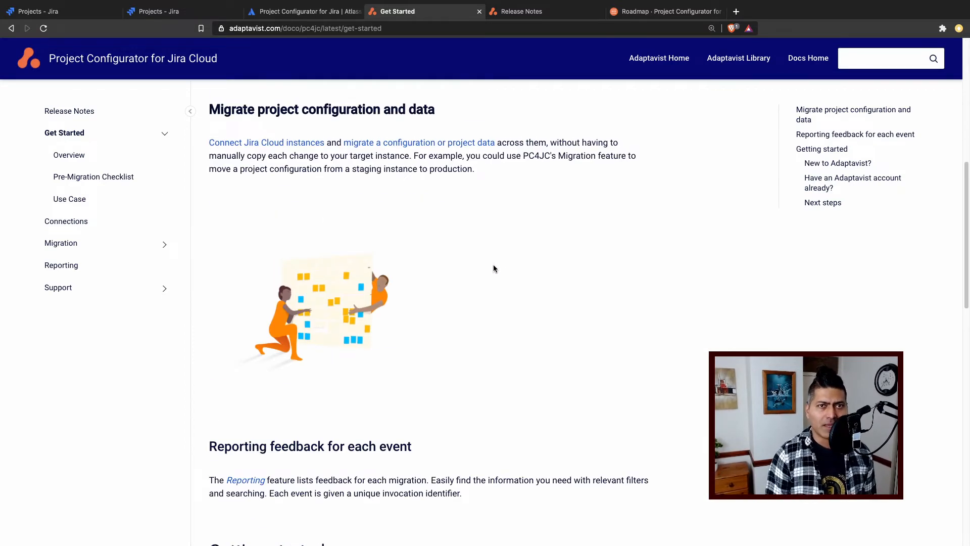
{"action": "scroll", "coordinate": [493, 265], "scroll_direction": "up", "scroll_amount": 6}
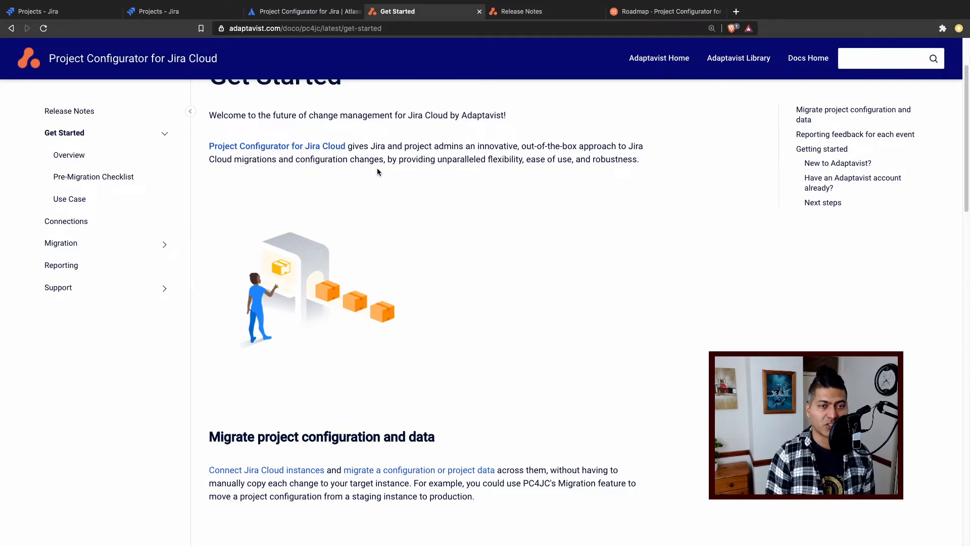
{"action": "left_click", "coordinate": [272, 150], "text": "super"}
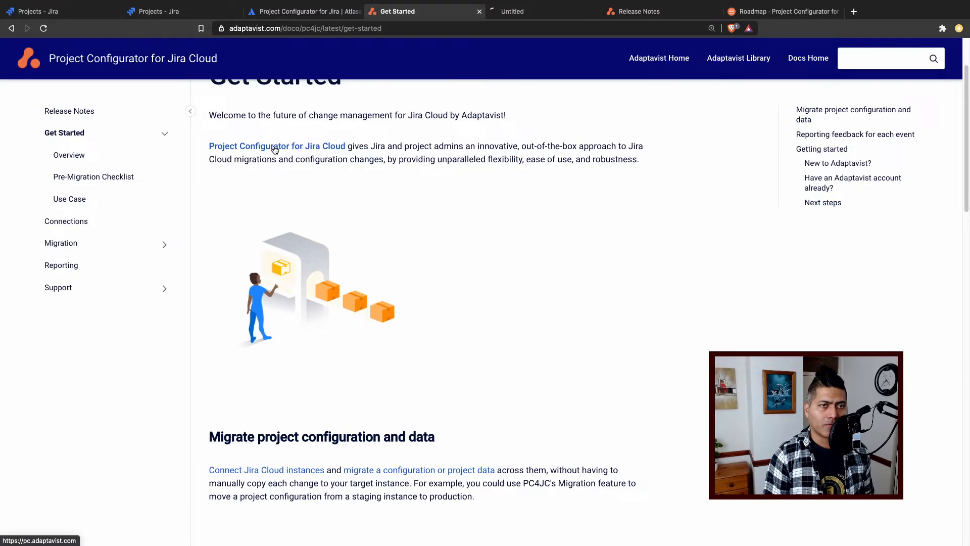
{"action": "left_click", "coordinate": [567, 15]}
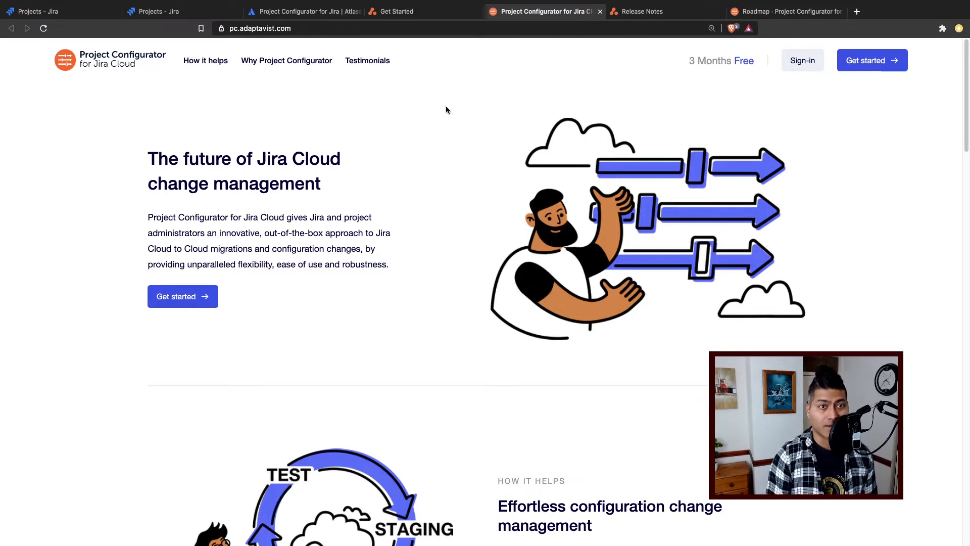
- Examine the product site's sections on change management, how it helps, and migrating configurations between projects and instances
{"action": "scroll", "coordinate": [261, 176], "scroll_direction": "down", "scroll_amount": 3}
{"action": "scroll", "coordinate": [260, 176], "scroll_direction": "up", "scroll_amount": 3}
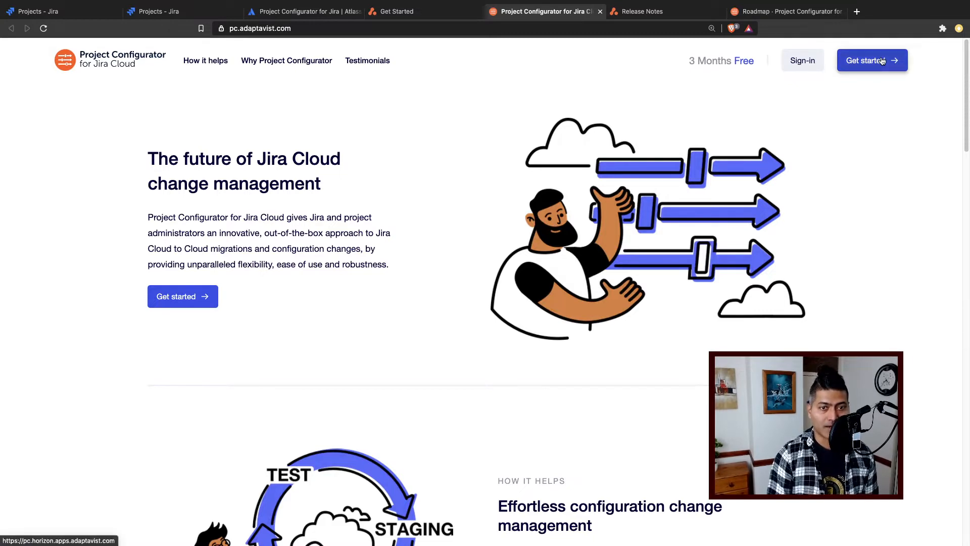
{"action": "scroll", "coordinate": [375, 199], "scroll_direction": "down", "scroll_amount": 10}
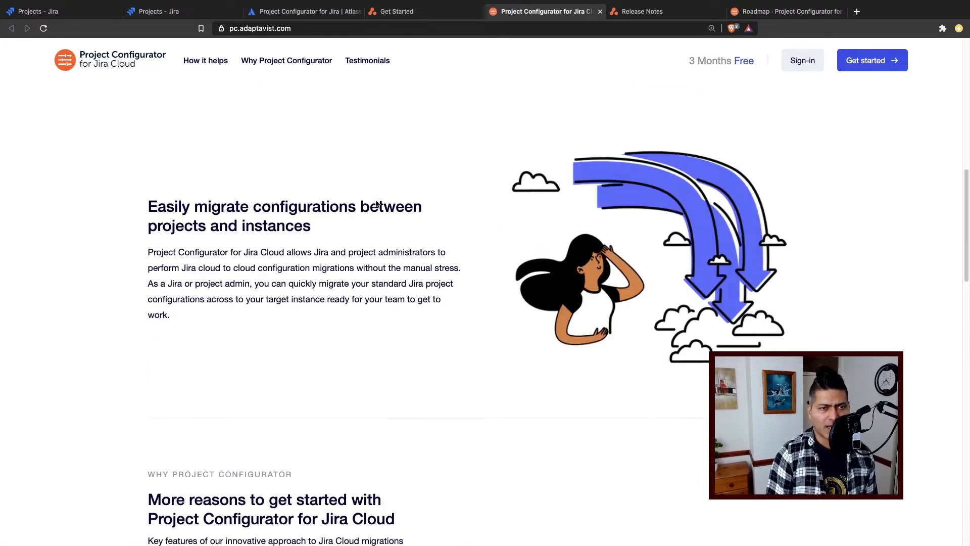
{"action": "scroll", "coordinate": [362, 263], "scroll_direction": "up", "scroll_amount": 8}
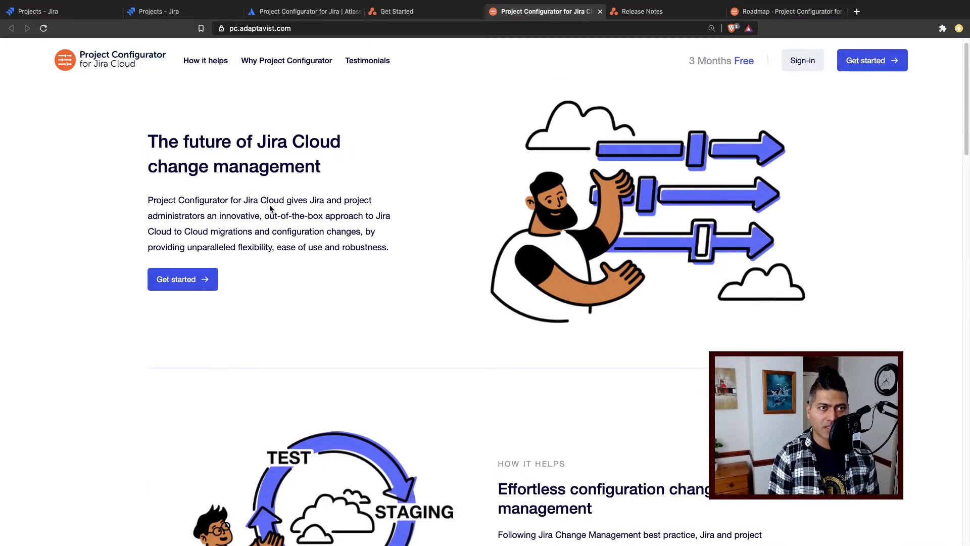
{"action": "scroll", "coordinate": [269, 208], "scroll_direction": "down", "scroll_amount": 15}
{"action": "scroll", "coordinate": [270, 208], "scroll_direction": "up", "scroll_amount": 15}
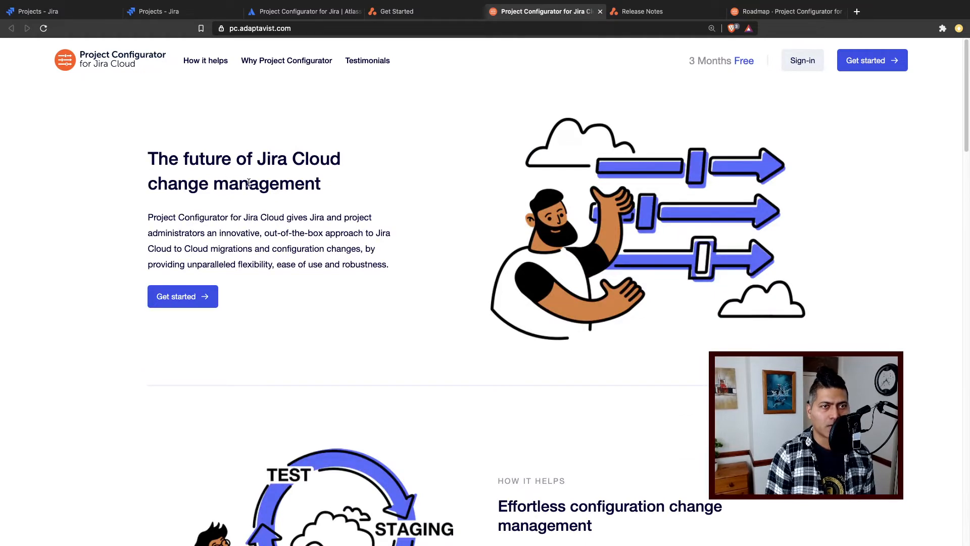
{"action": "scroll", "coordinate": [707, 197], "scroll_direction": "down", "scroll_amount": 5}
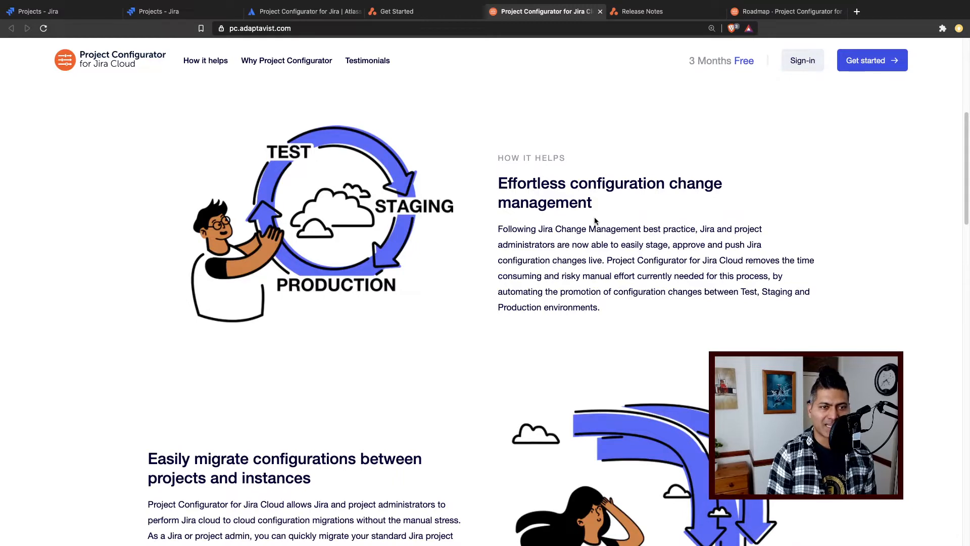
{"action": "scroll", "coordinate": [594, 220], "scroll_direction": "down", "scroll_amount": 6}
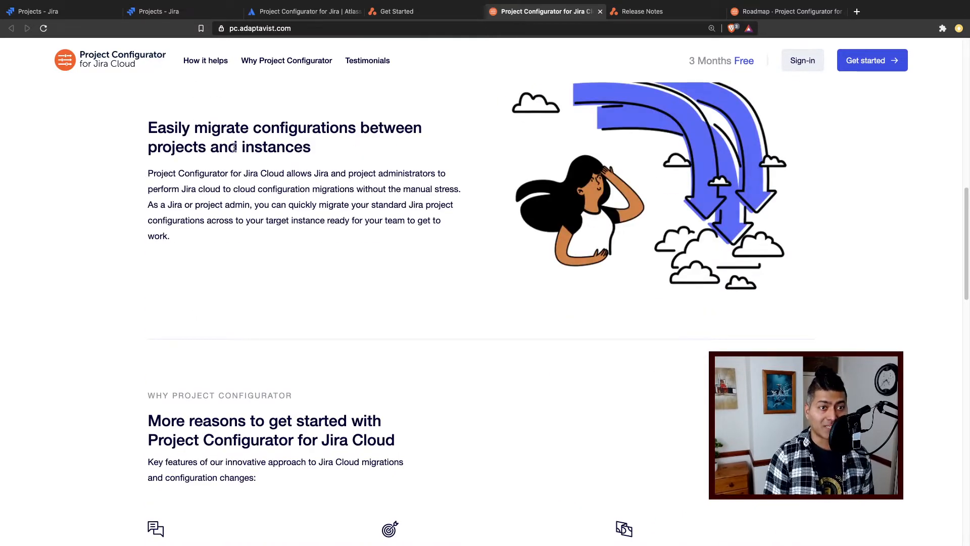
{"action": "scroll", "coordinate": [348, 209], "scroll_direction": "up", "scroll_amount": 8}
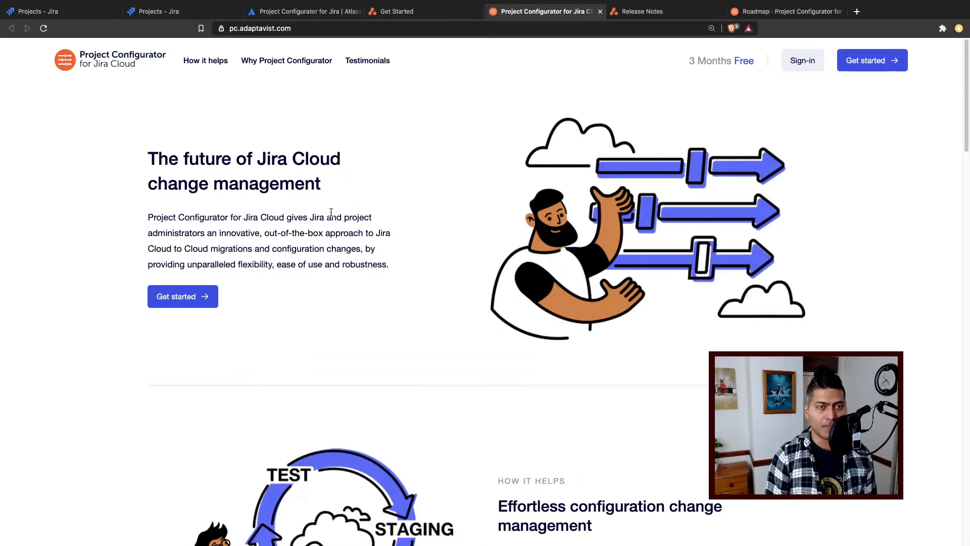
{"action": "scroll", "coordinate": [330, 213], "scroll_direction": "down", "scroll_amount": 3}
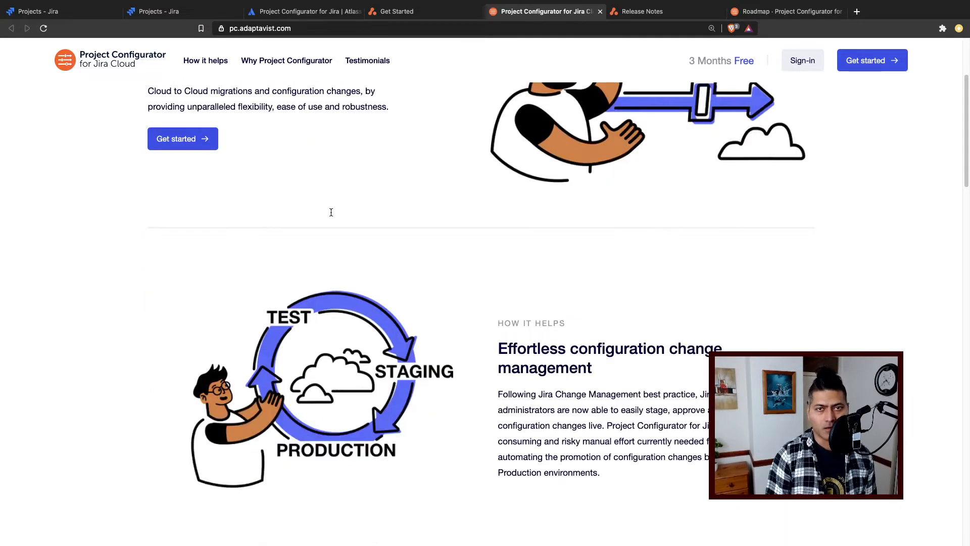
{"action": "scroll", "coordinate": [329, 210], "scroll_direction": "up", "scroll_amount": 3}
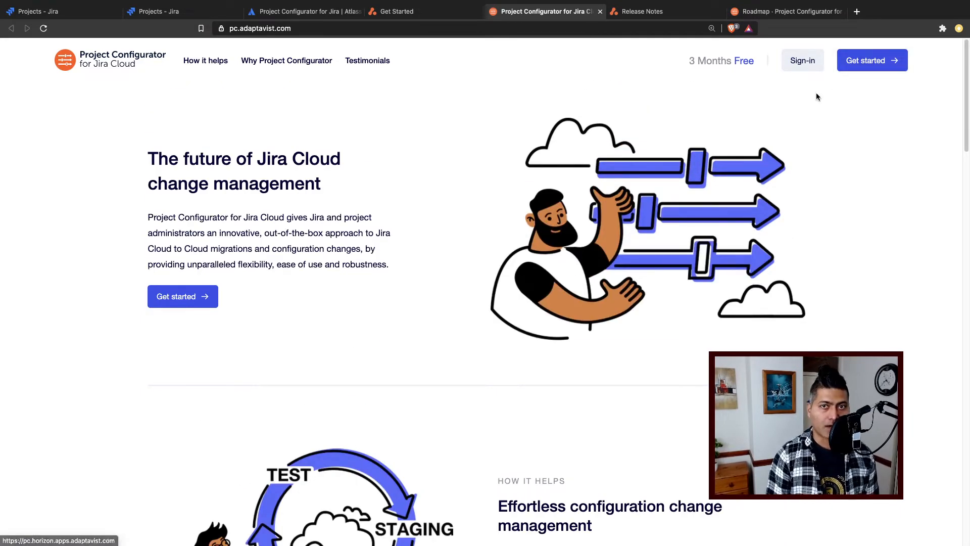
- Start registering for Project Configurator for Jira Cloud from the product site and bring up the Sign Up form
{"action": "left_click", "coordinate": [875, 68]}
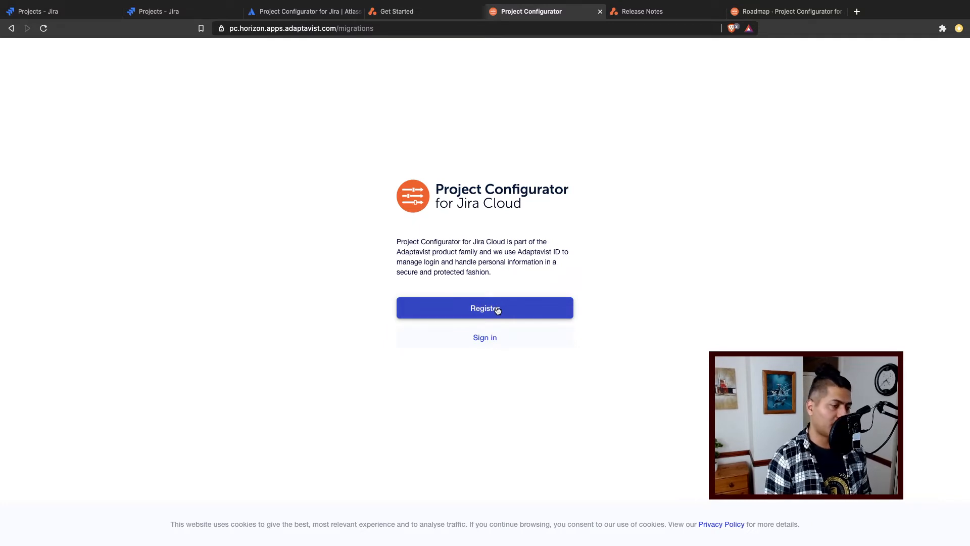
{"action": "key", "text": "ctrl+plus"}
{"action": "key", "text": "ctrl+plus"}
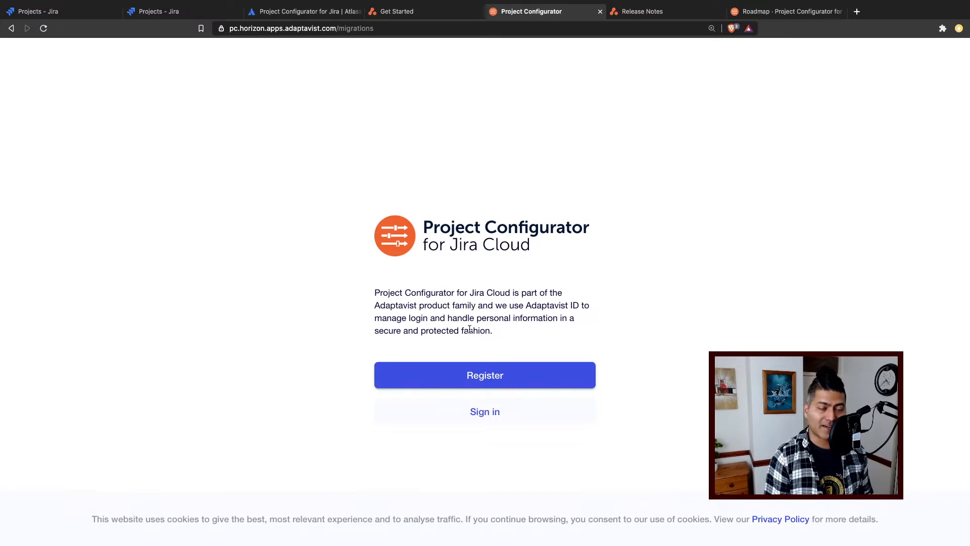
{"action": "left_click", "coordinate": [479, 382]}
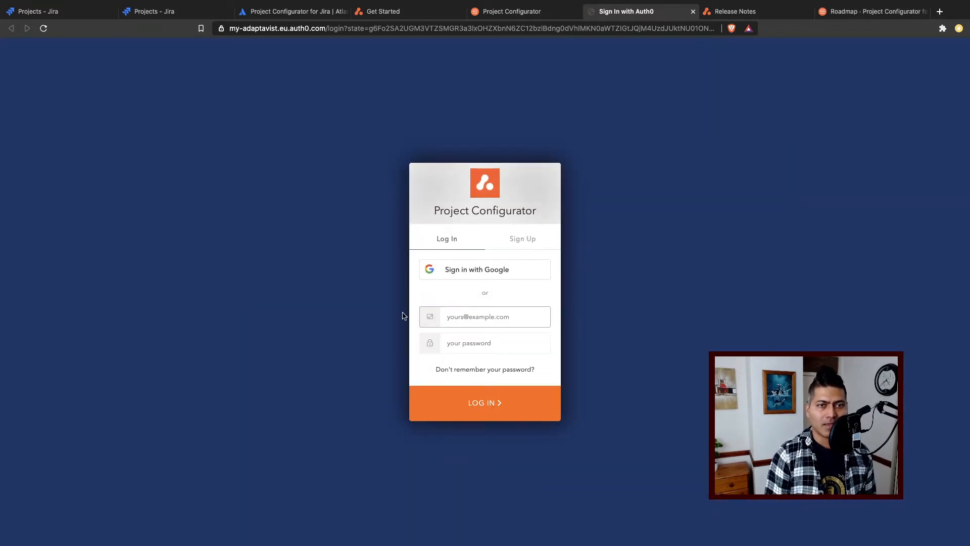
{"action": "left_click", "coordinate": [531, 239]}
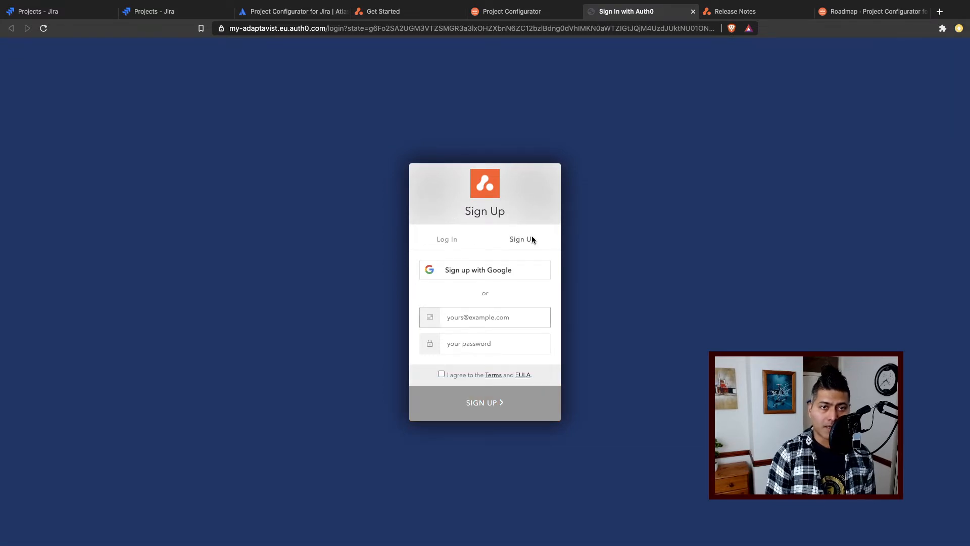
{"action": "left_click", "coordinate": [456, 245]}
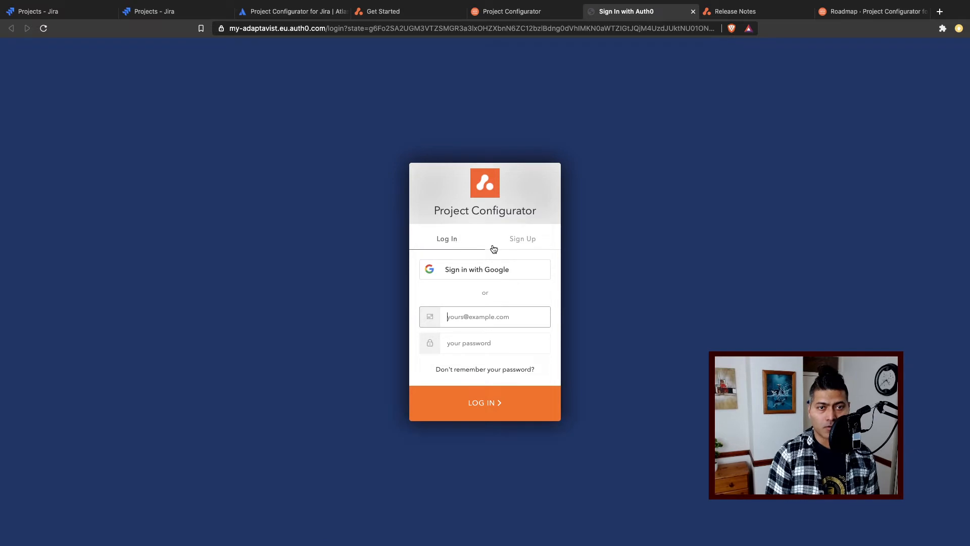
{"action": "left_click", "coordinate": [517, 242]}
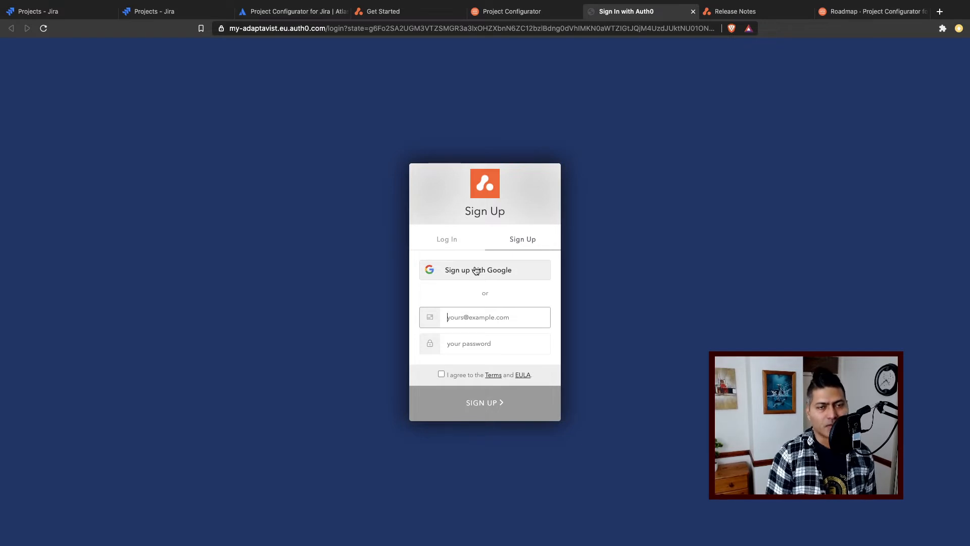
- Sign up for Project Configurator with a Google account, agreeing to the Terms and EULA
{"action": "left_click", "coordinate": [448, 242]}
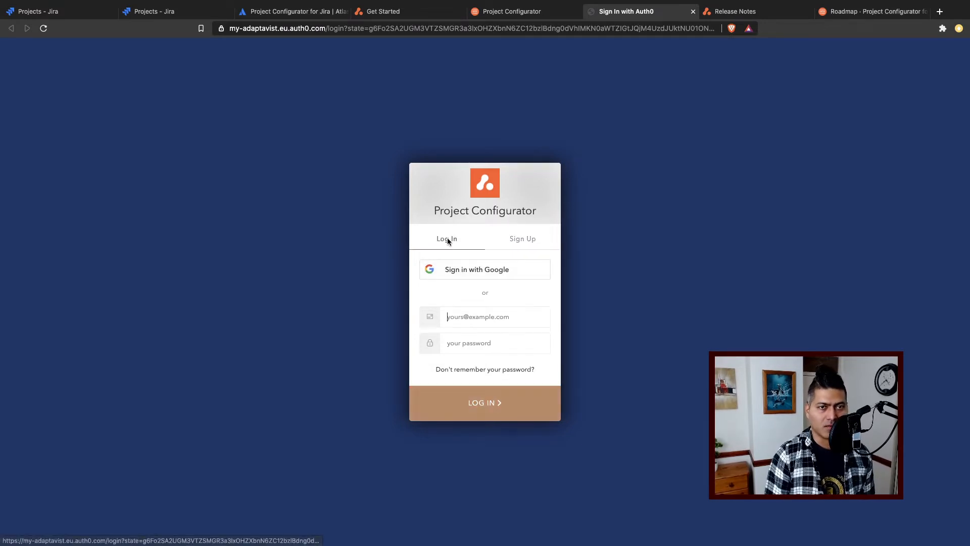
{"action": "left_click", "coordinate": [527, 246]}
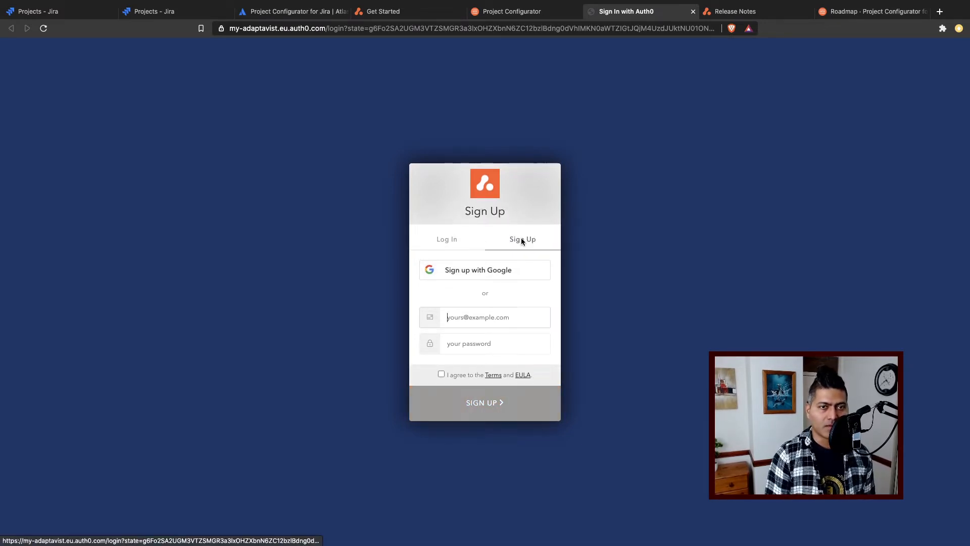
{"action": "left_click", "coordinate": [490, 273]}
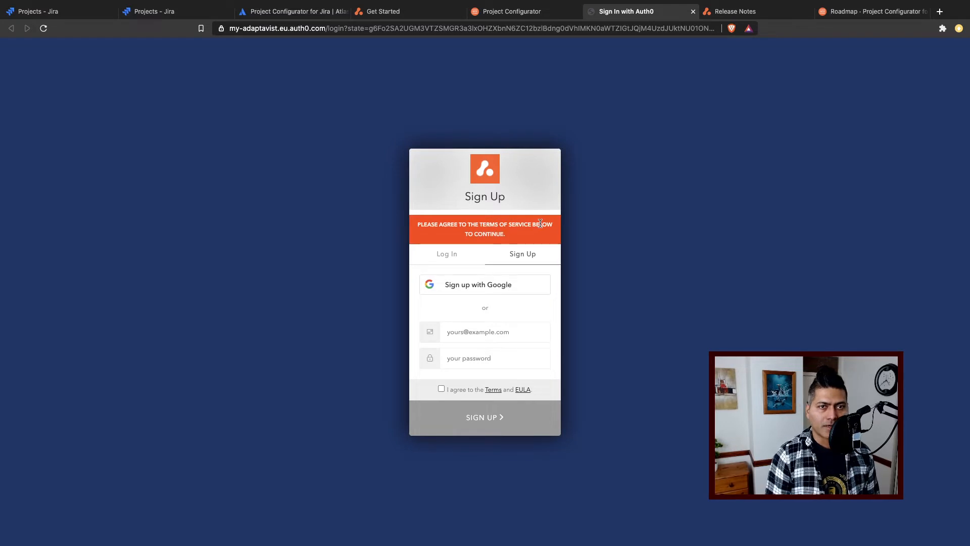
{"action": "left_click", "coordinate": [441, 388]}
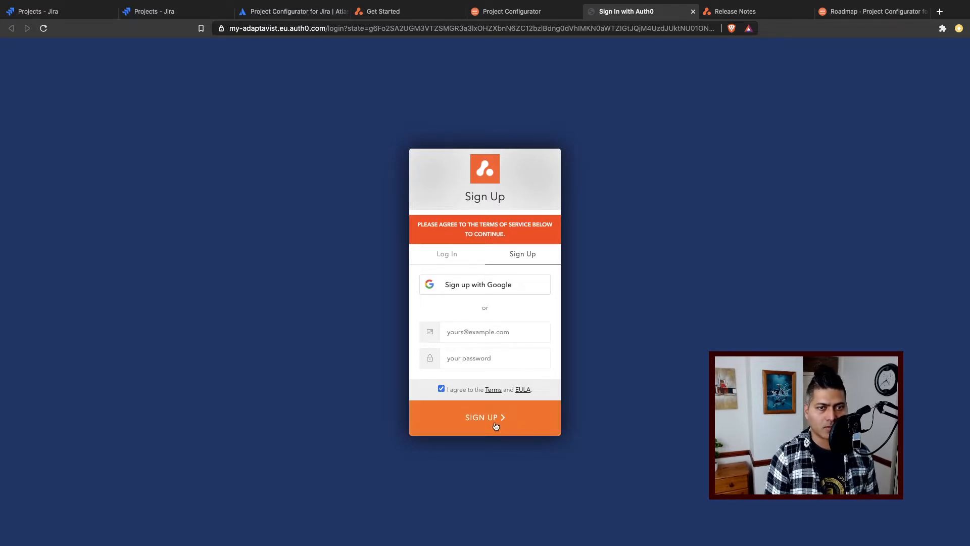
{"action": "left_click", "coordinate": [495, 427]}
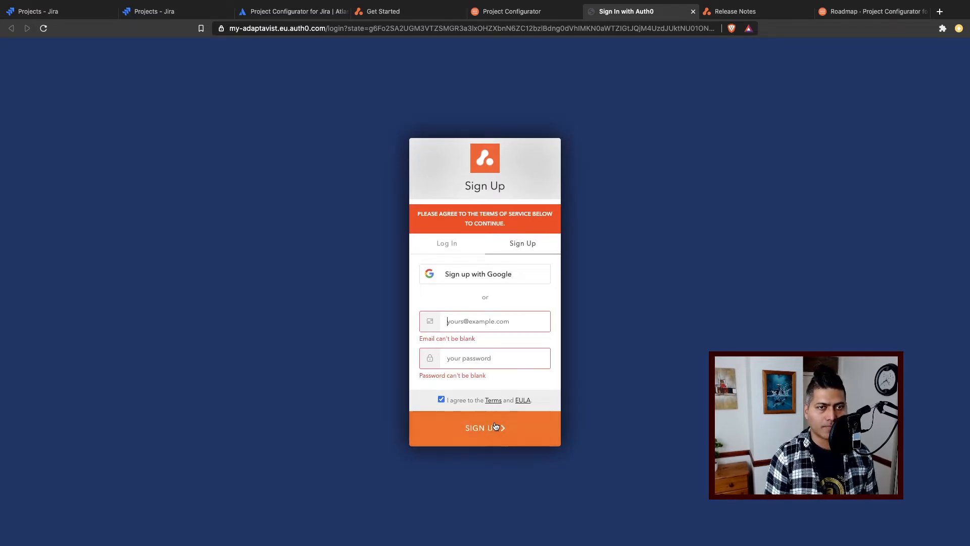
{"action": "left_click", "coordinate": [465, 275]}
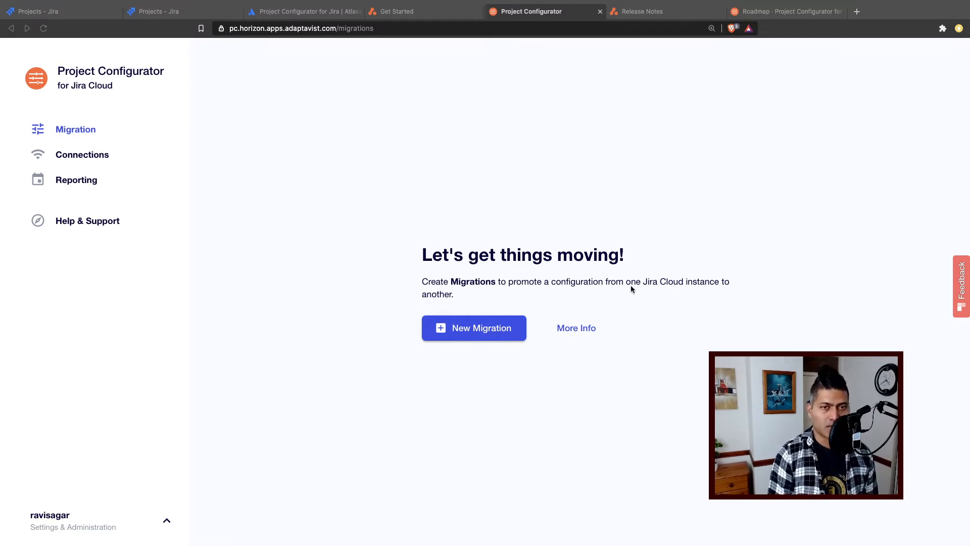
- Compare the project lists of the two Jira Cloud instances, including the one at jiratutorial.atlassian.net
{"action": "left_click", "coordinate": [57, 16]}
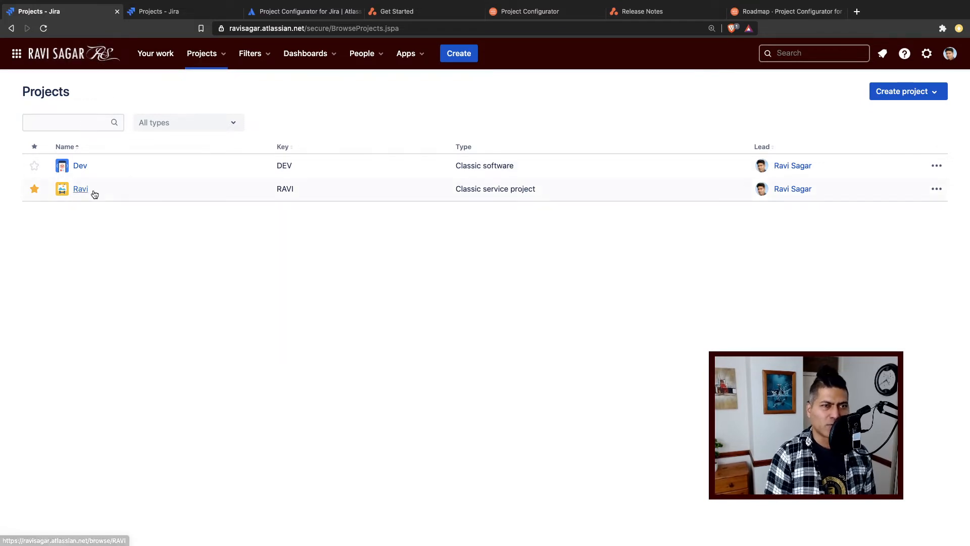
{"action": "left_click", "coordinate": [167, 11]}
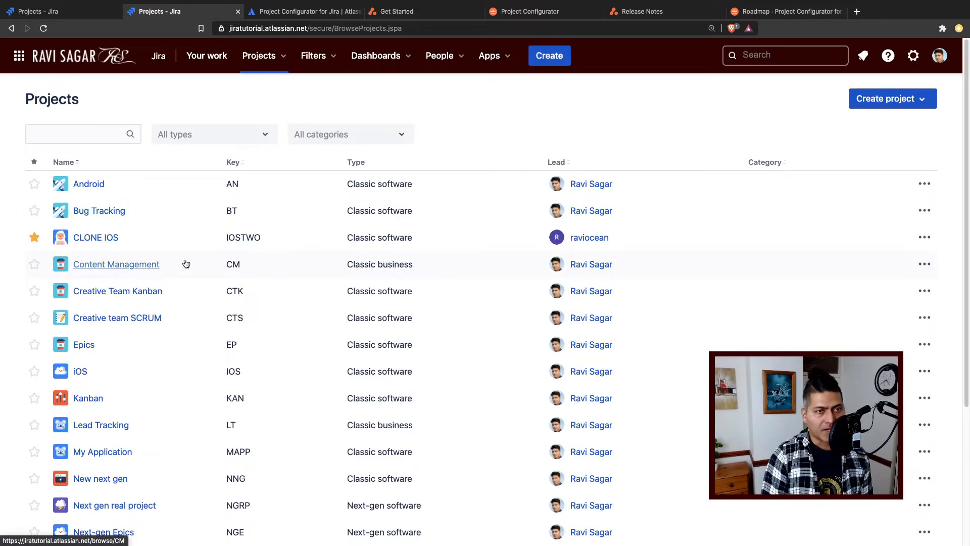
{"action": "scroll", "coordinate": [185, 263], "scroll_direction": "down", "scroll_amount": 3}
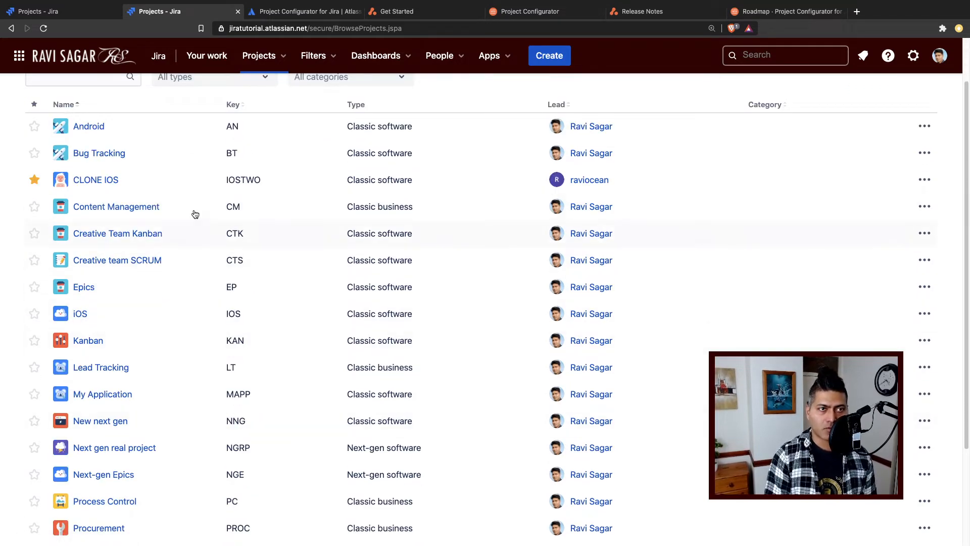
{"action": "left_click", "coordinate": [77, 18]}
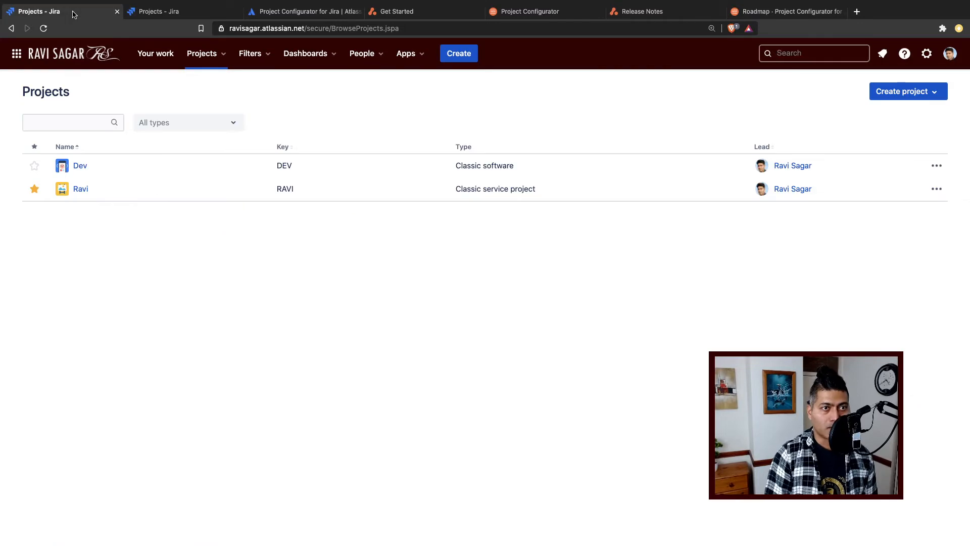
{"action": "left_click", "coordinate": [167, 10]}
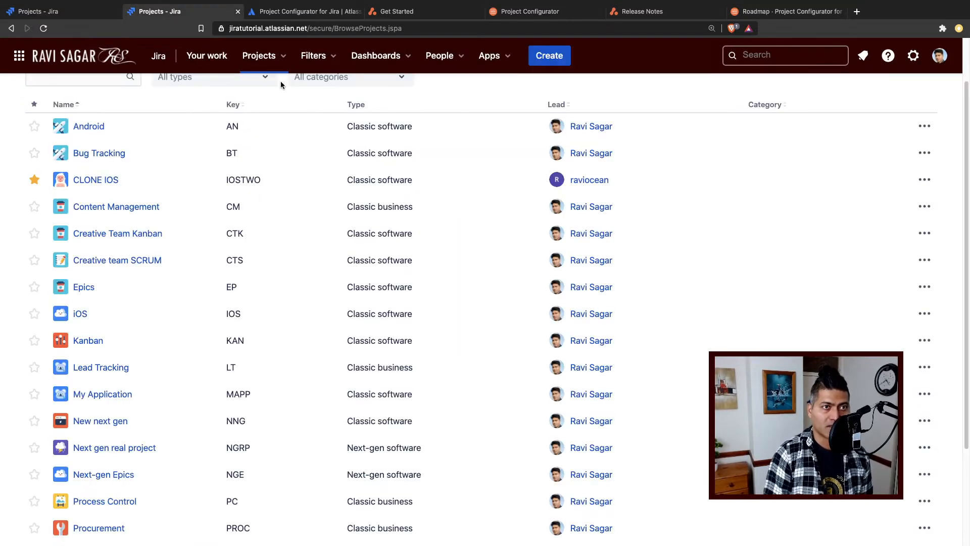
{"action": "left_click", "coordinate": [61, 11]}
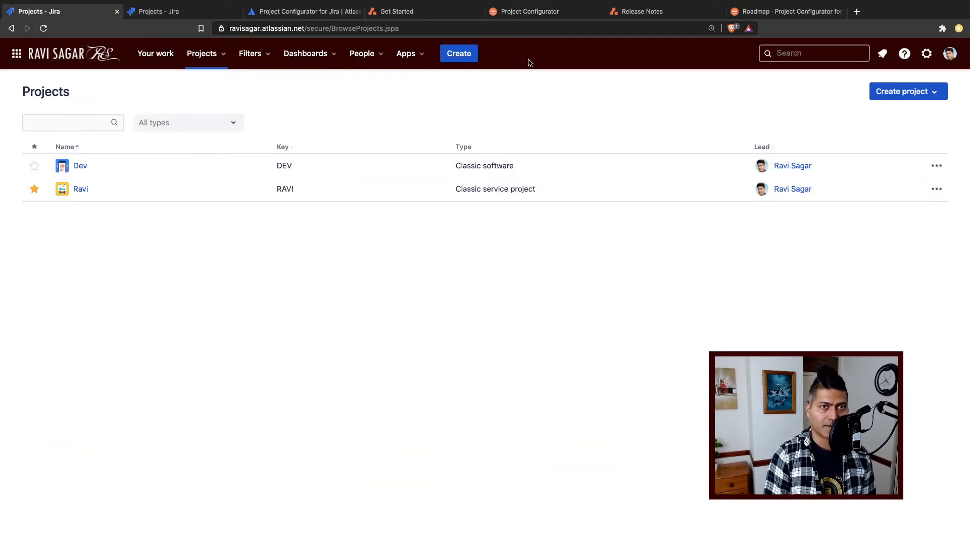
- Create a new migration in Project Configurator and start a new connection for its source Jira
{"action": "left_click", "coordinate": [427, 17]}
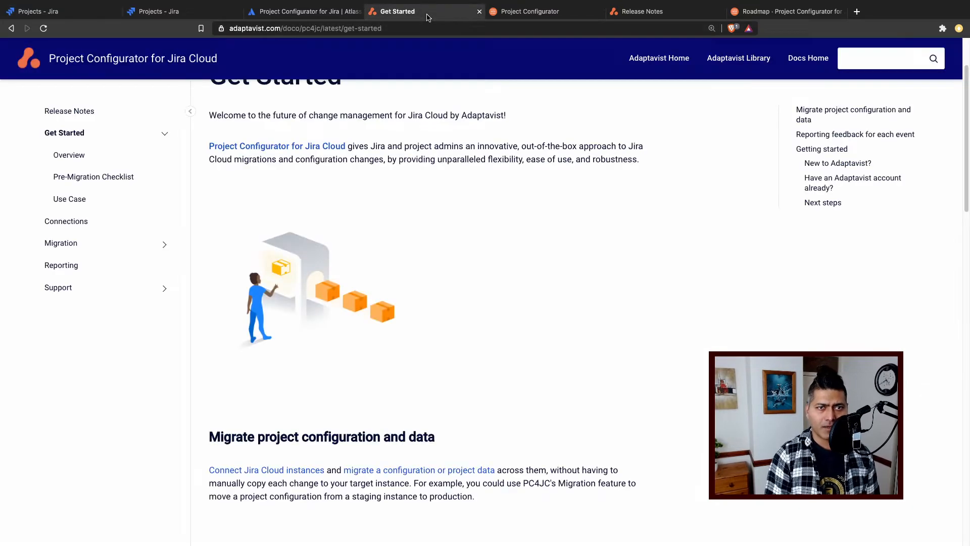
{"action": "left_click", "coordinate": [538, 11]}
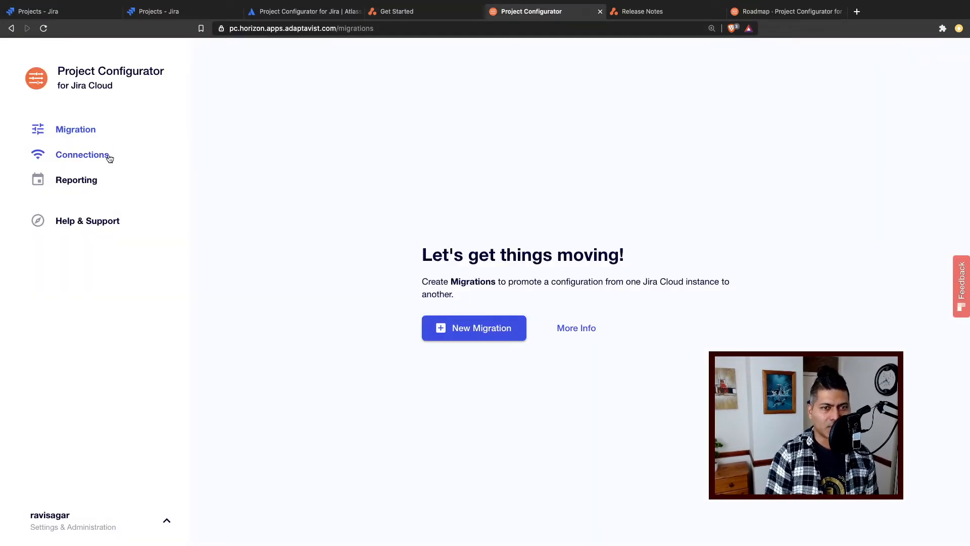
{"action": "left_click", "coordinate": [480, 332]}
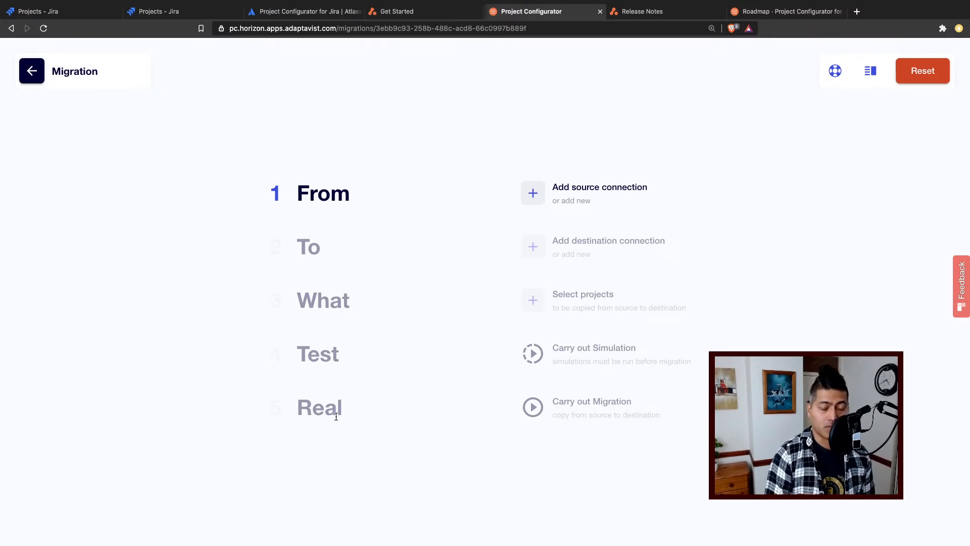
{"action": "left_click", "coordinate": [589, 188]}
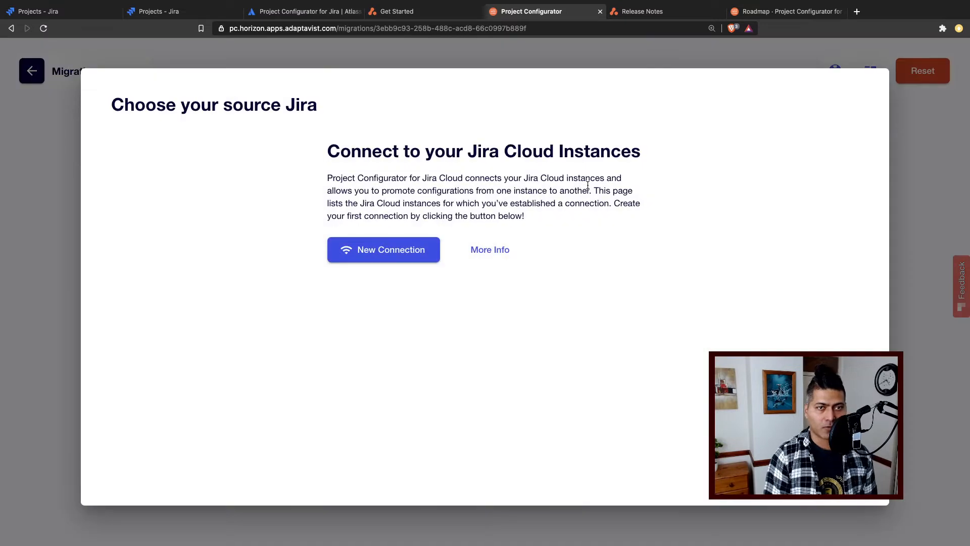
{"action": "left_click", "coordinate": [403, 251]}
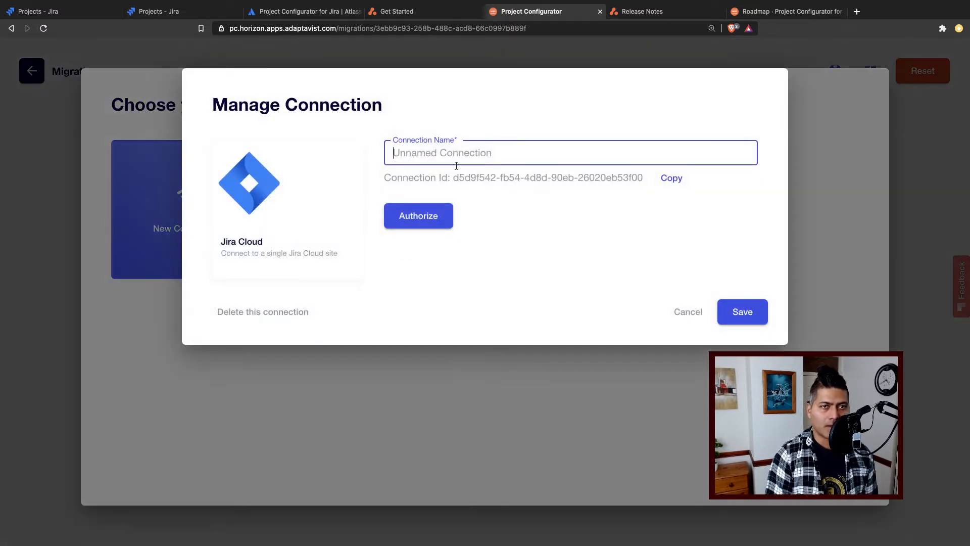
- Name the source connection "Source jiratutorial", checking the instance's name in its Jira site
{"action": "type", "text": "Sour"}
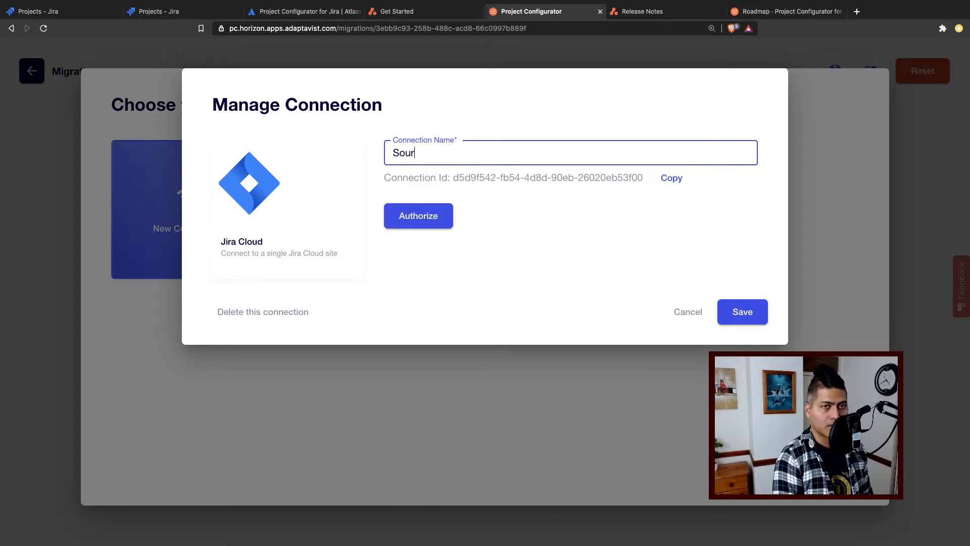
{"action": "type", "text": "ce rav"}
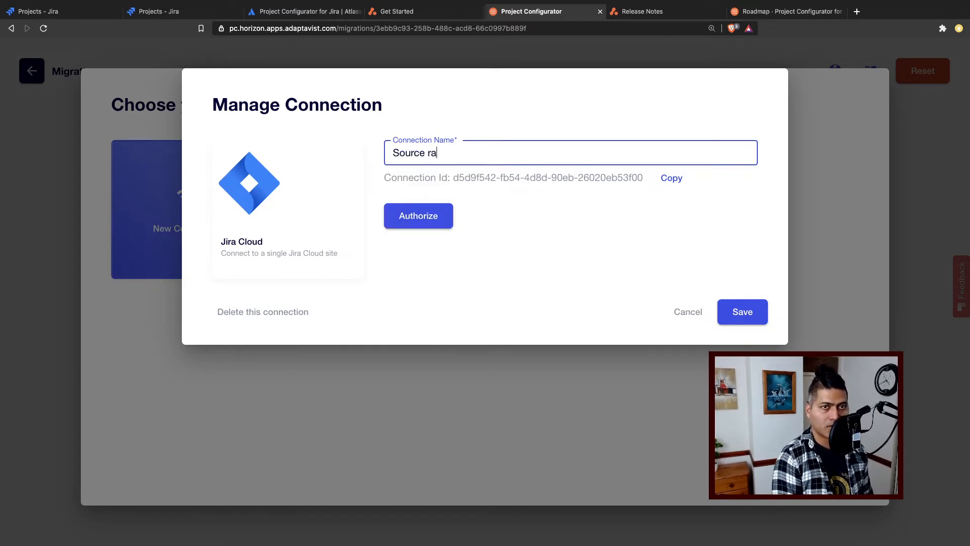
{"action": "key", "text": "BackSpace"}
{"action": "key", "text": "BackSpace"}
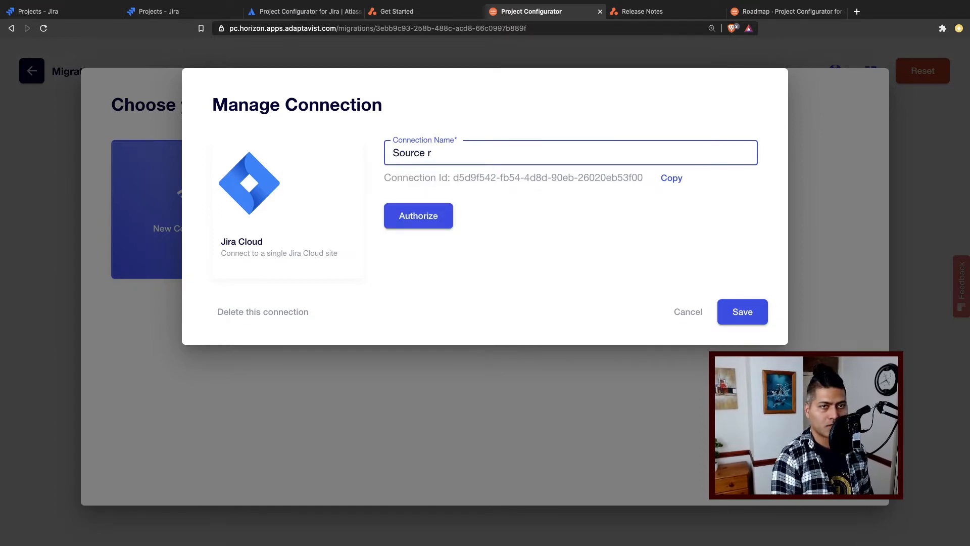
{"action": "type", "text": "jira"}
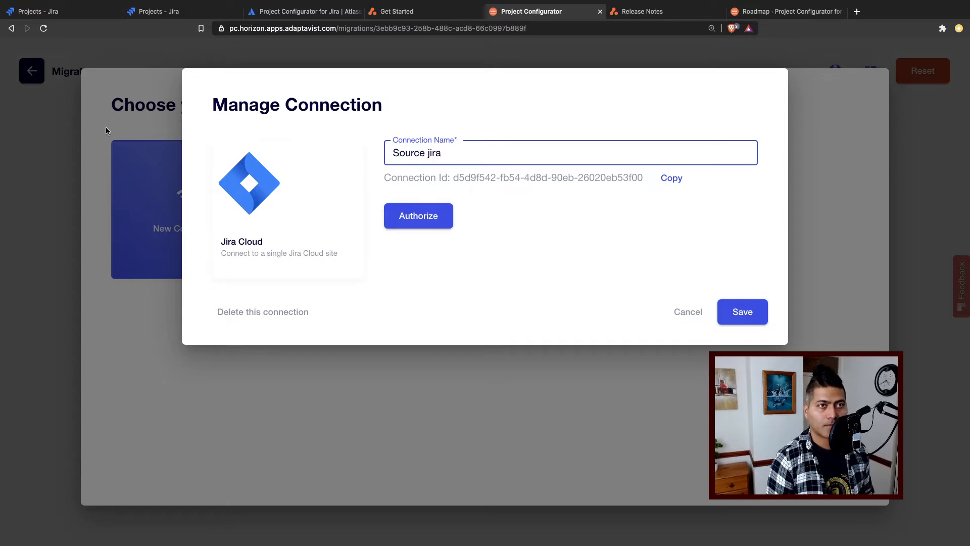
{"action": "left_click", "coordinate": [161, 11]}
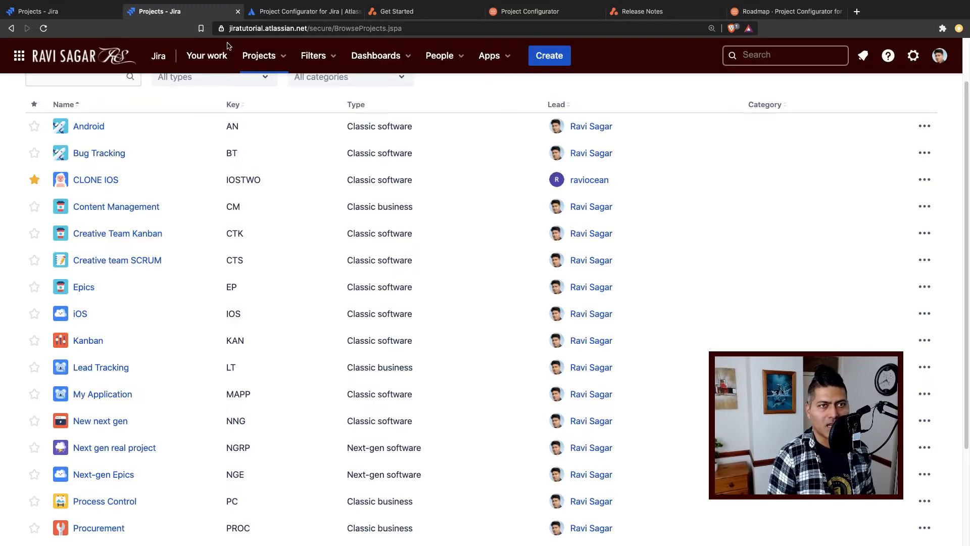
{"action": "left_click", "coordinate": [539, 13]}
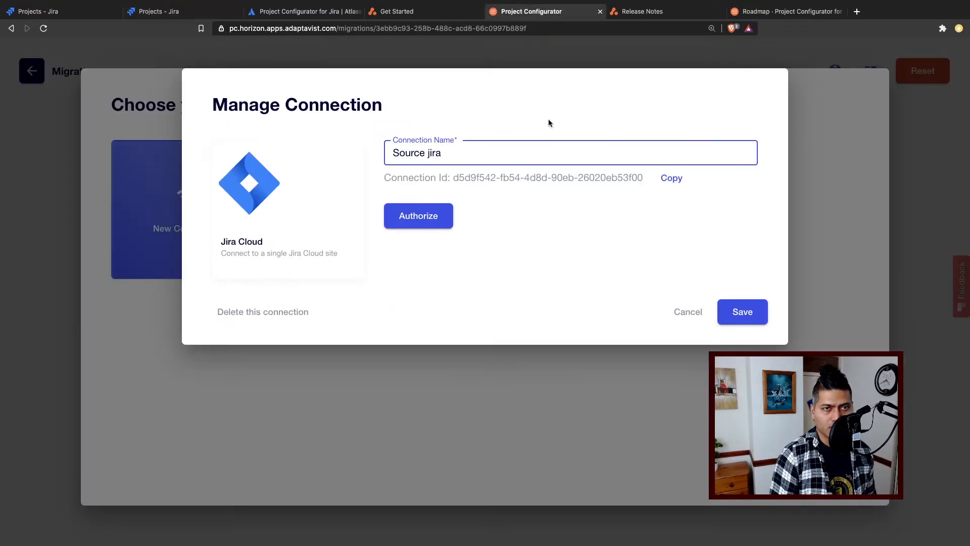
{"action": "type", "text": "tutorial"}
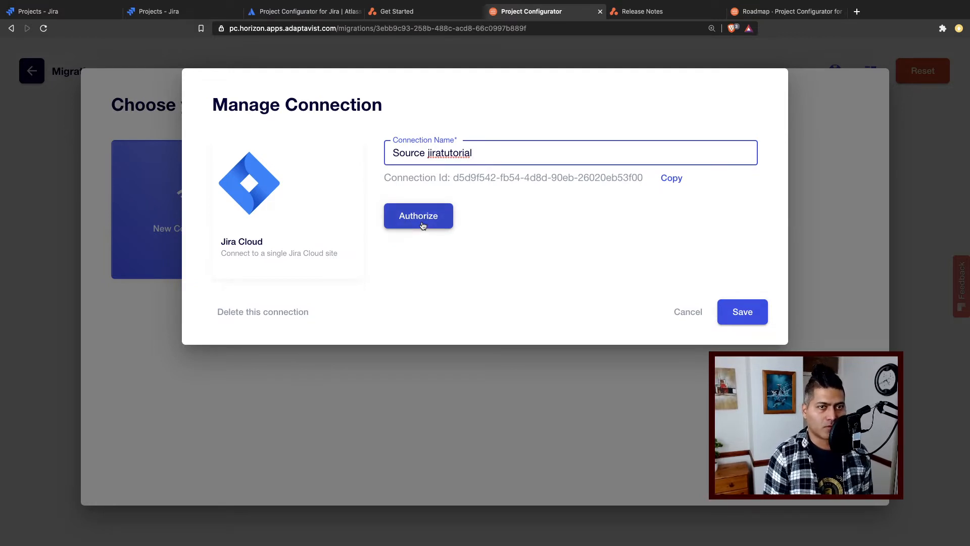
- Authorize Adaptavist to access jiratutorial.atlassian.net, select that site as the authorized resource, and save the source connection
{"action": "left_click", "coordinate": [423, 225]}
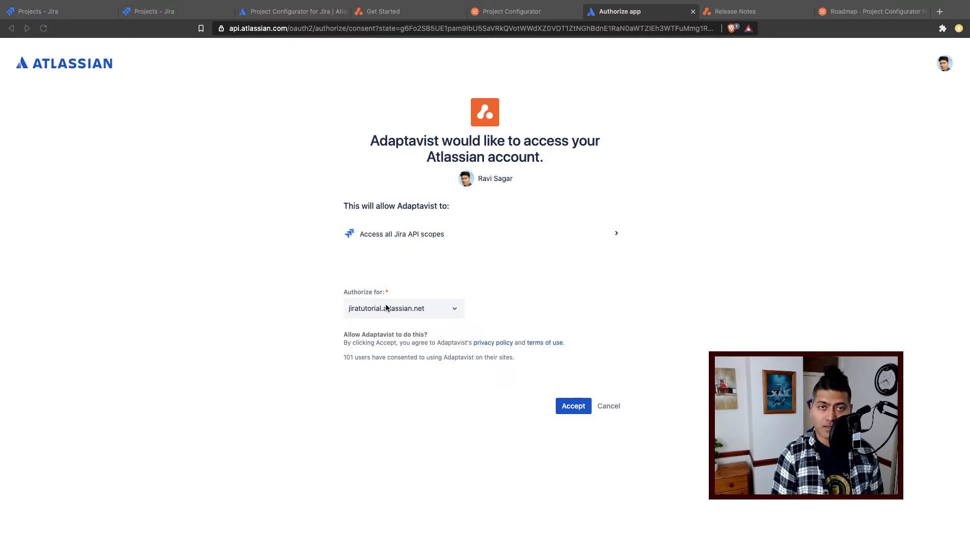
{"action": "left_click", "coordinate": [574, 409]}
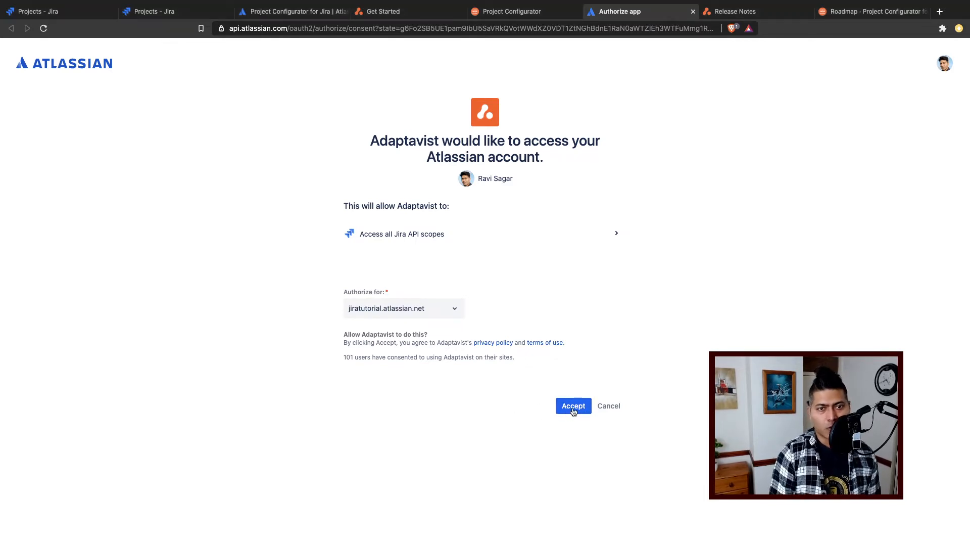
{"action": "left_click", "coordinate": [573, 410]}
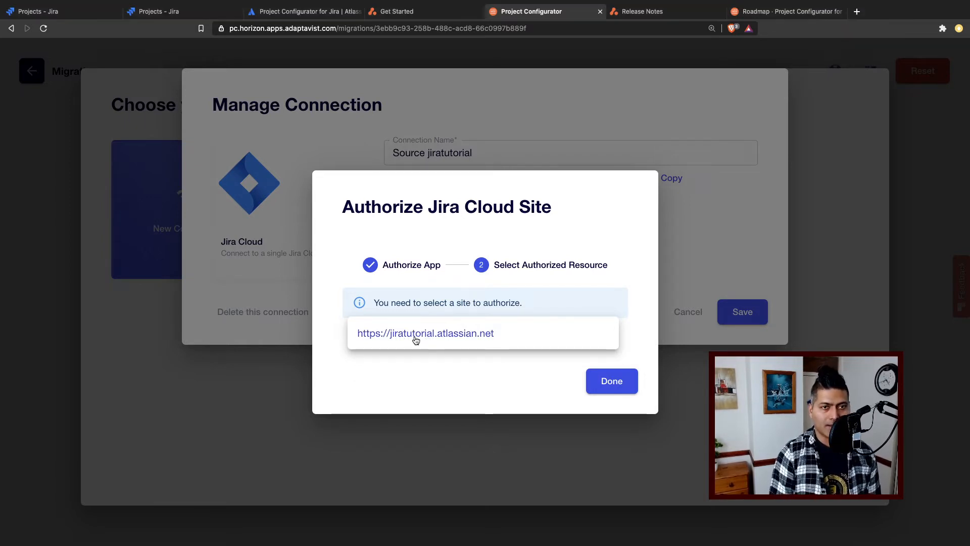
{"action": "left_click", "coordinate": [412, 337]}
{"action": "left_click", "coordinate": [610, 381]}
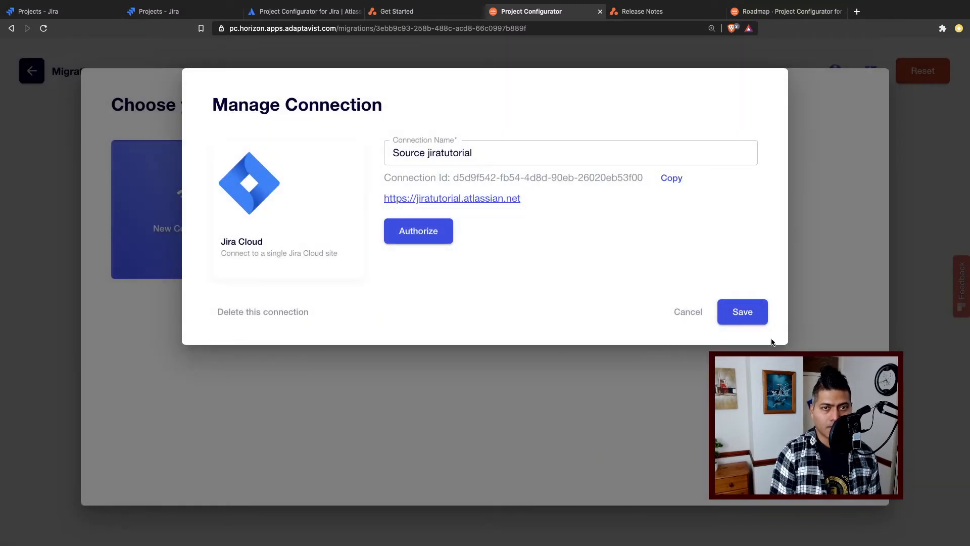
{"action": "left_click", "coordinate": [750, 314]}
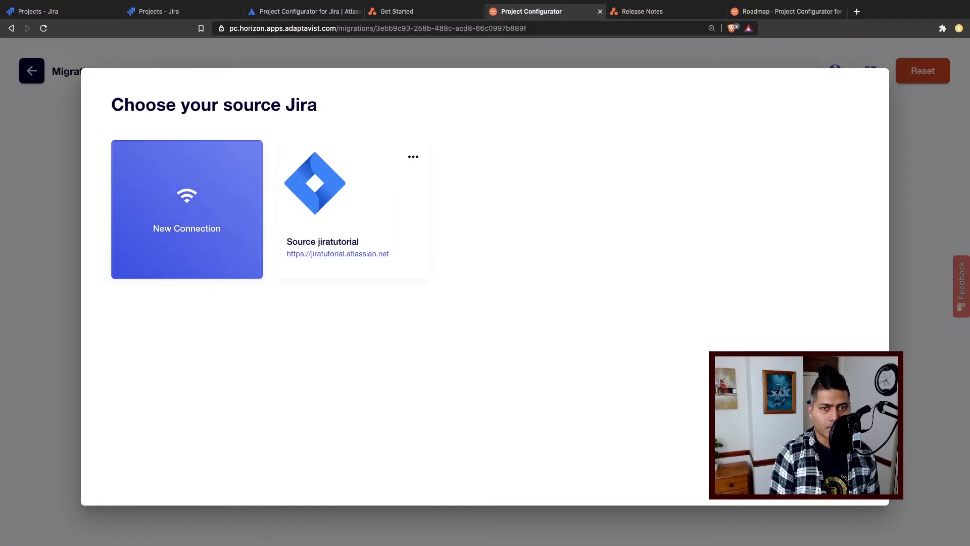
- Leave the migration setup and create another entry under Connections, named "Target" followed by the destination site's name
{"action": "key", "text": "Escape"}
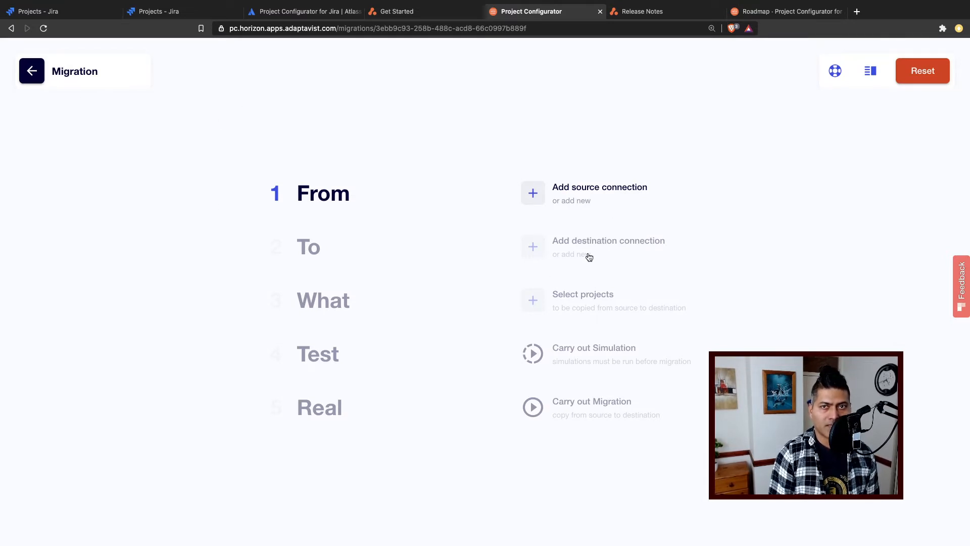
{"action": "left_click", "coordinate": [38, 76]}
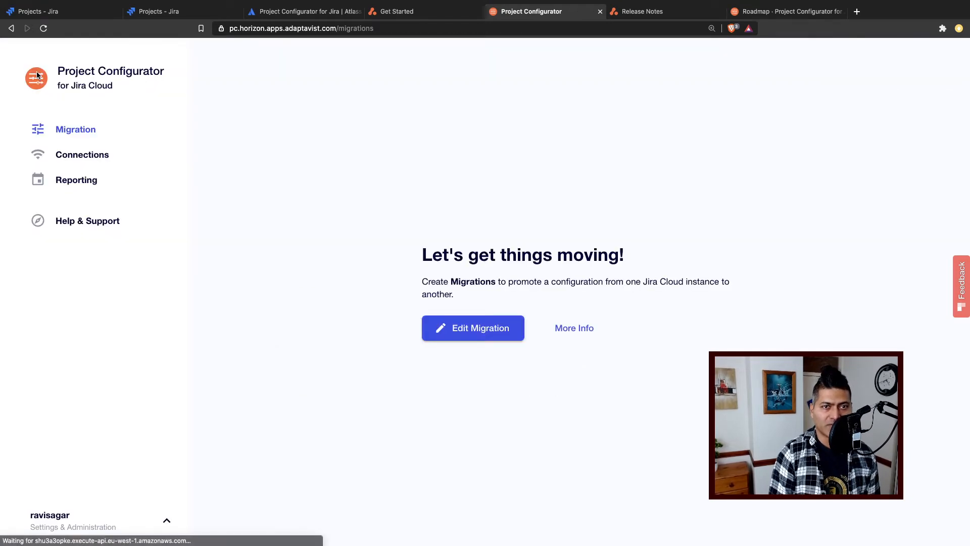
{"action": "left_click", "coordinate": [81, 154]}
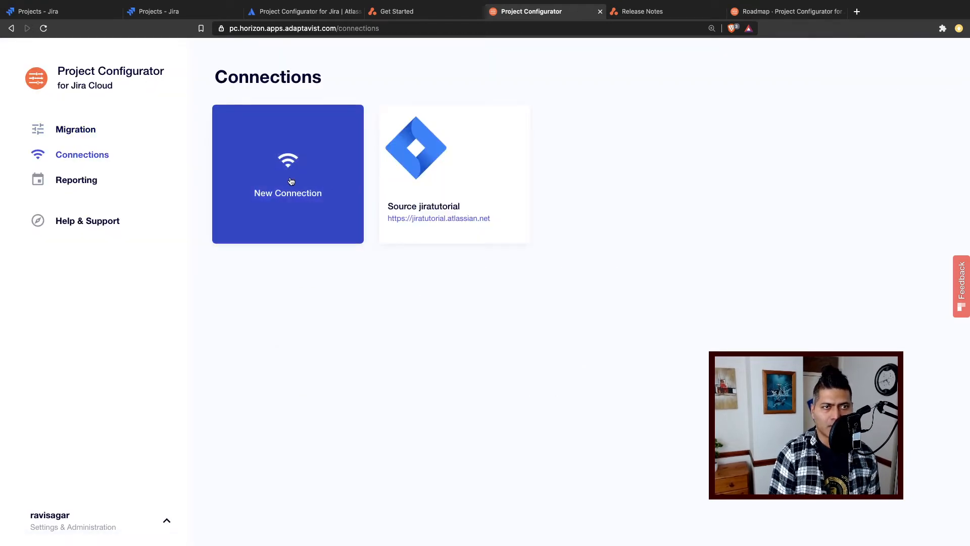
{"action": "left_click", "coordinate": [291, 181]}
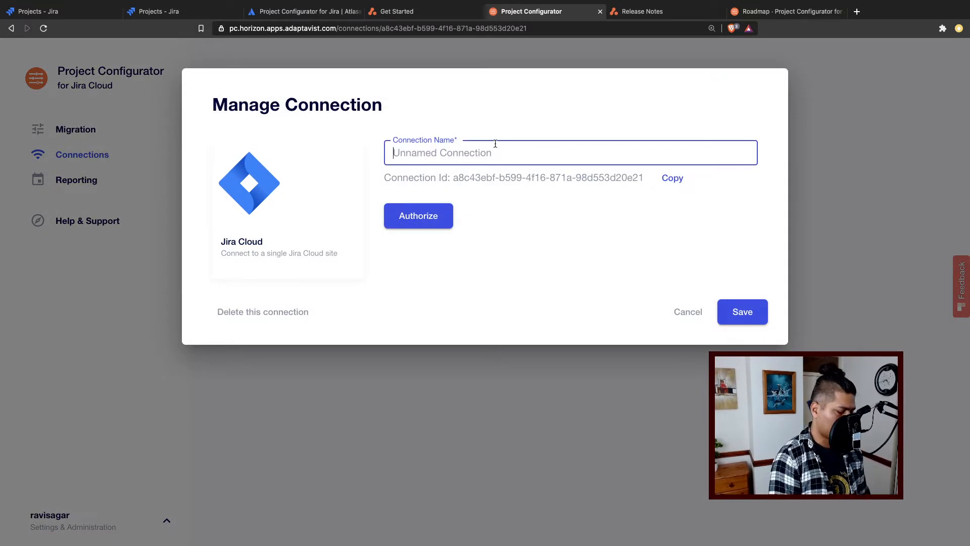
{"action": "type", "text": "Target"}
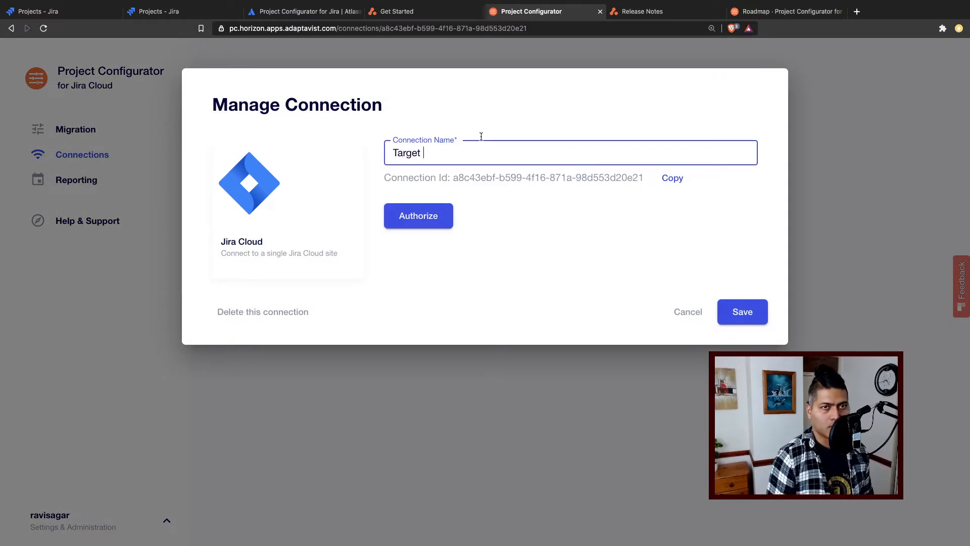
{"action": "type", "text": " ravisagar"}
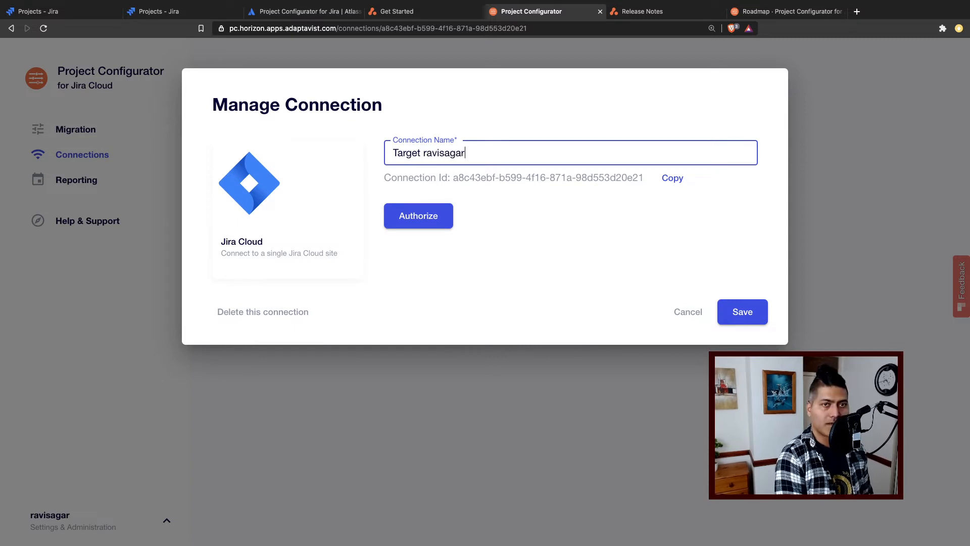
- Authorize Adaptavist to access the destination Jira Cloud site, select that site as the authorized resource, and save the target connection
{"action": "left_click", "coordinate": [425, 220]}
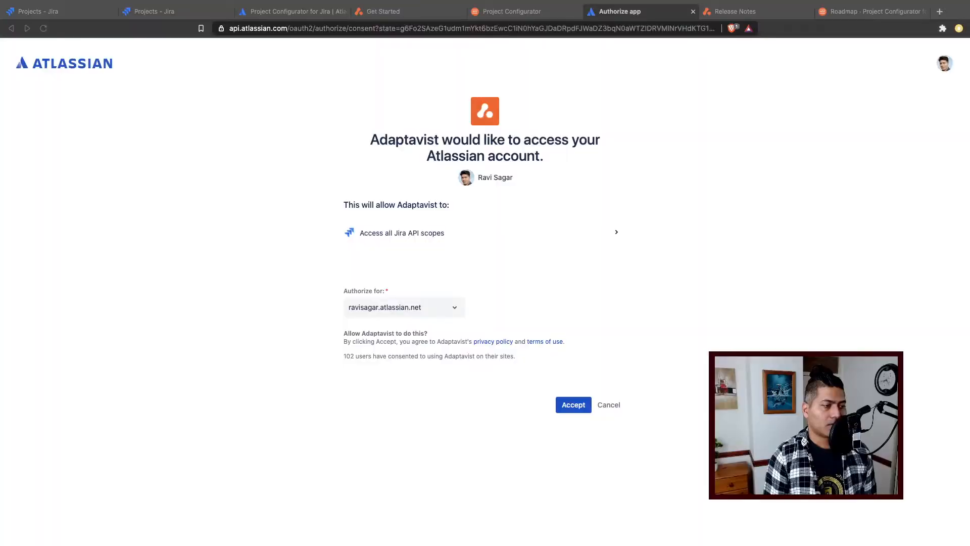
{"action": "left_click", "coordinate": [573, 408]}
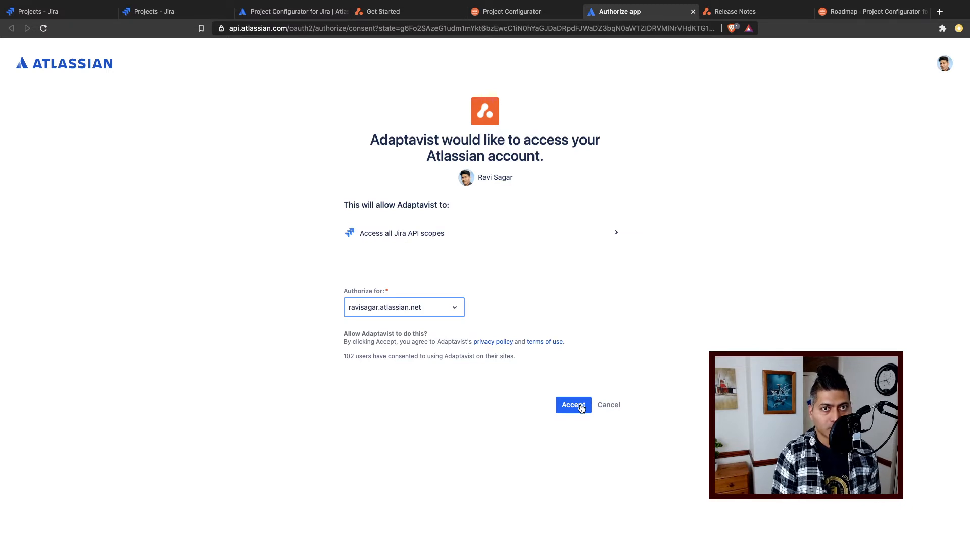
{"action": "left_click", "coordinate": [581, 409]}
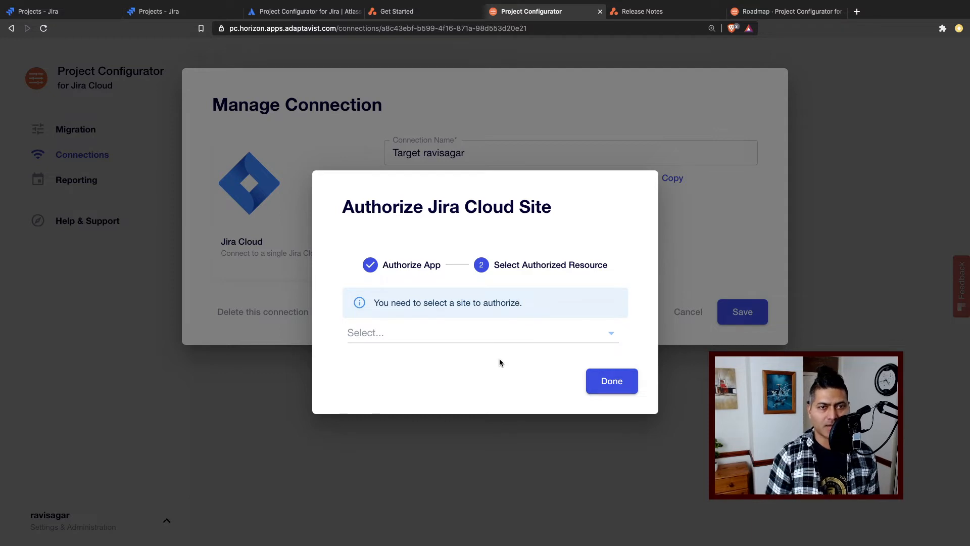
{"action": "left_click", "coordinate": [463, 336]}
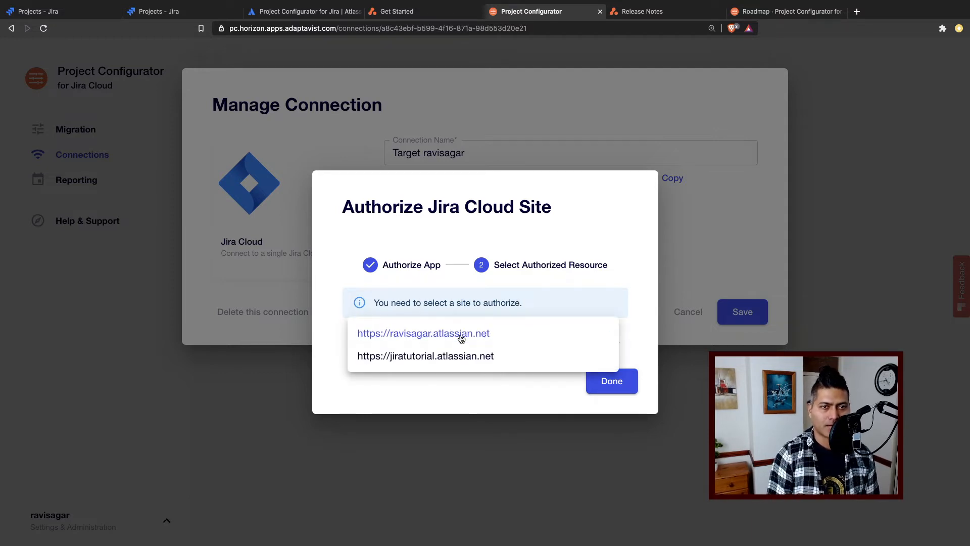
{"action": "left_click", "coordinate": [444, 334]}
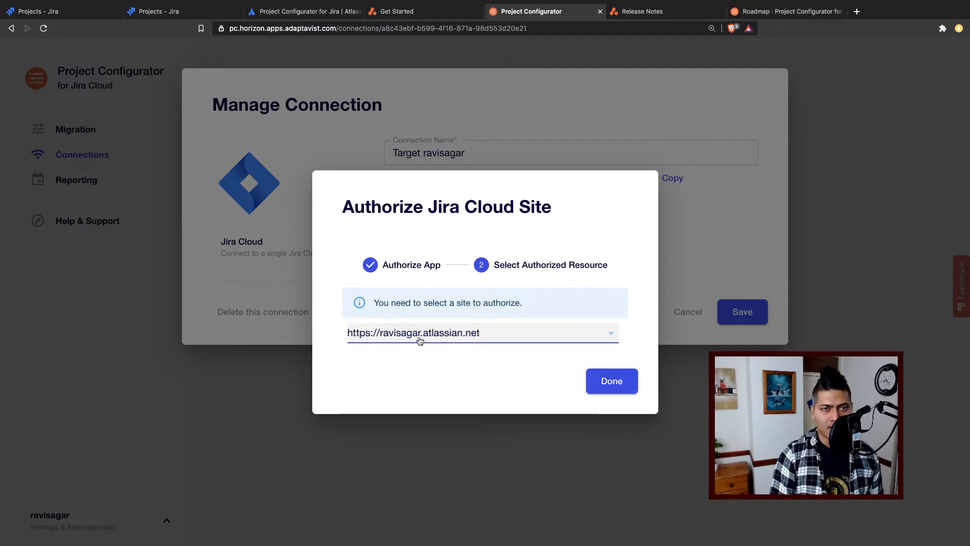
{"action": "left_click", "coordinate": [618, 384]}
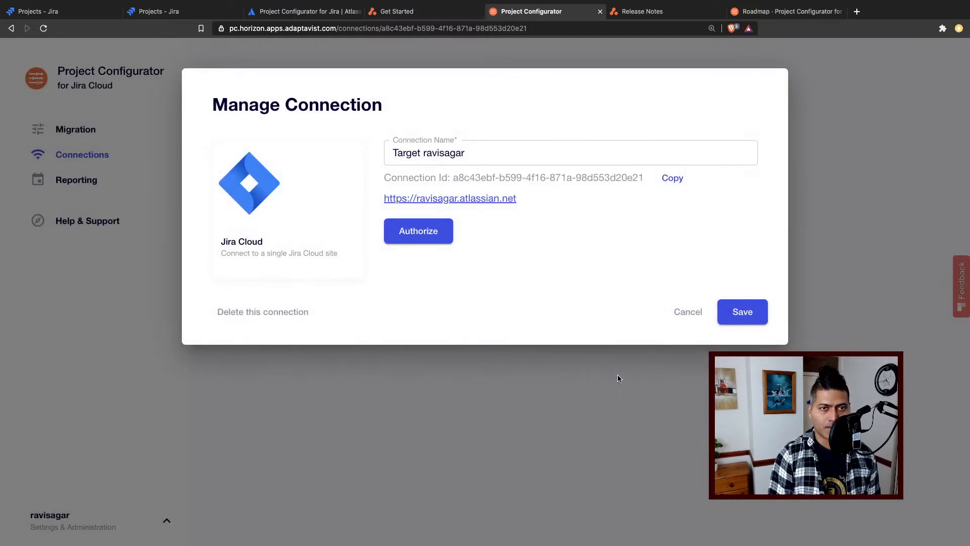
{"action": "left_click", "coordinate": [754, 316]}
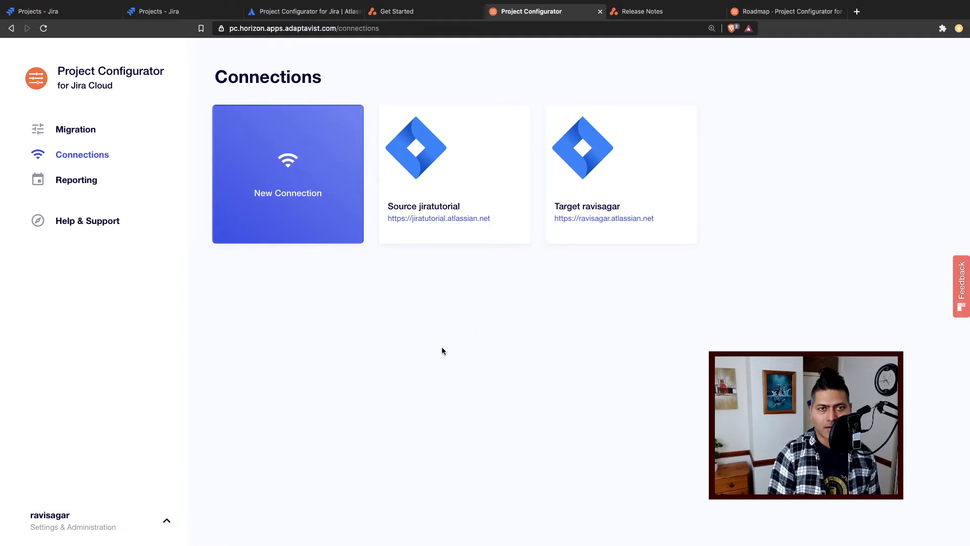
- Reopen the migration for editing, with "Source jiratutorial" as its source connection and the saved "Target" connection as its destination
{"action": "left_click", "coordinate": [82, 181]}
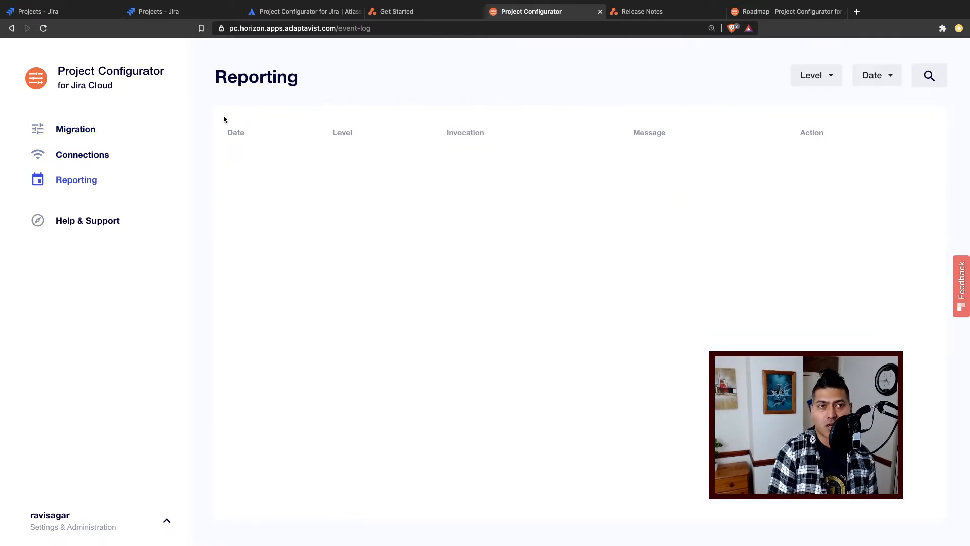
{"action": "left_click", "coordinate": [77, 134]}
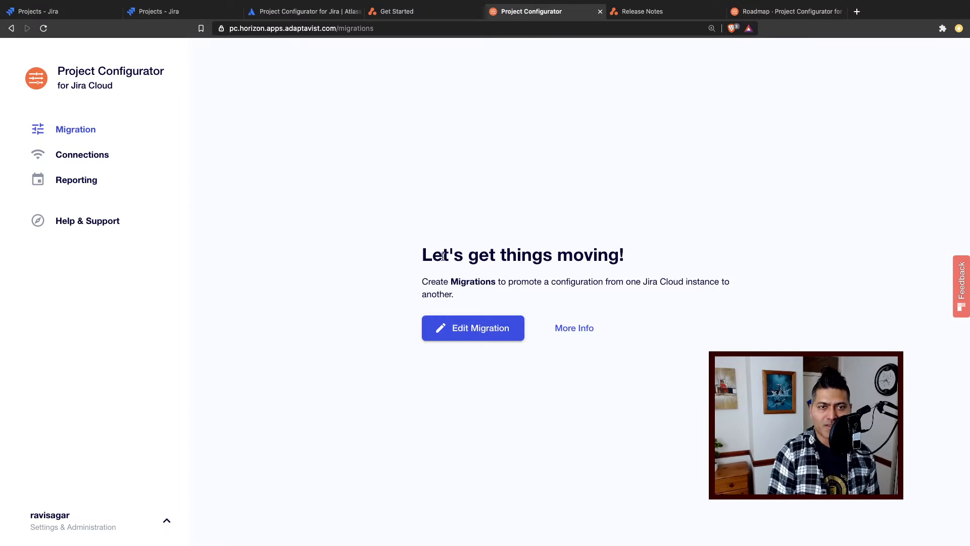
{"action": "left_click", "coordinate": [477, 330]}
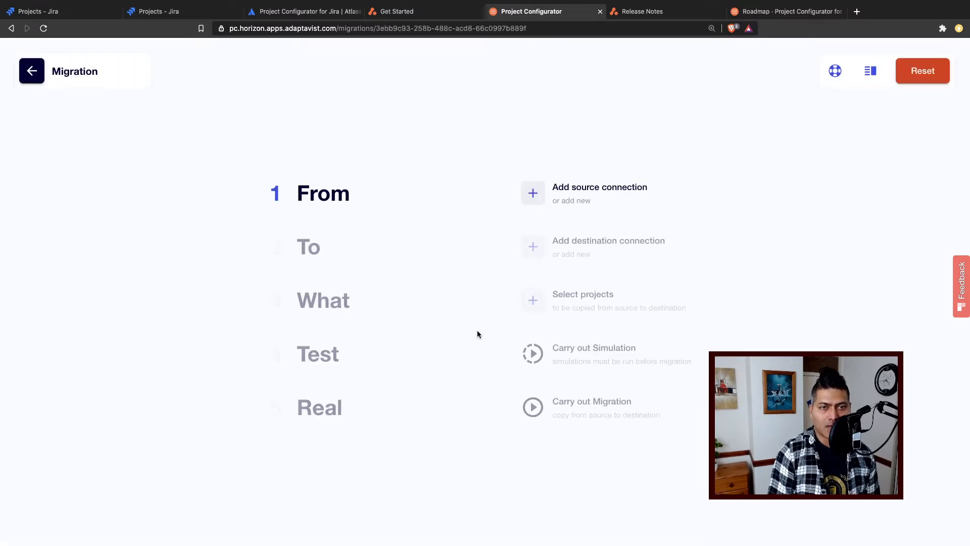
{"action": "left_click", "coordinate": [564, 190]}
{"action": "left_click", "coordinate": [327, 209]}
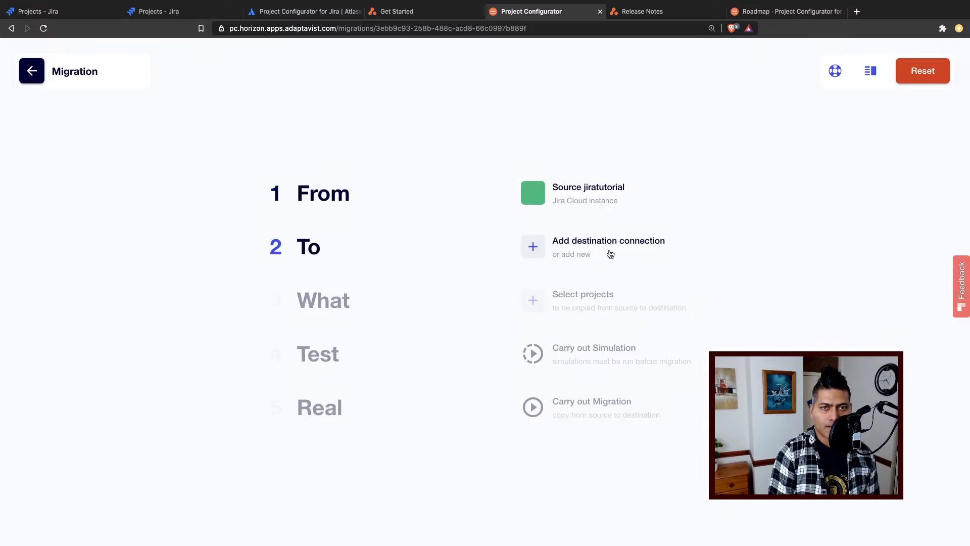
{"action": "left_click", "coordinate": [602, 246]}
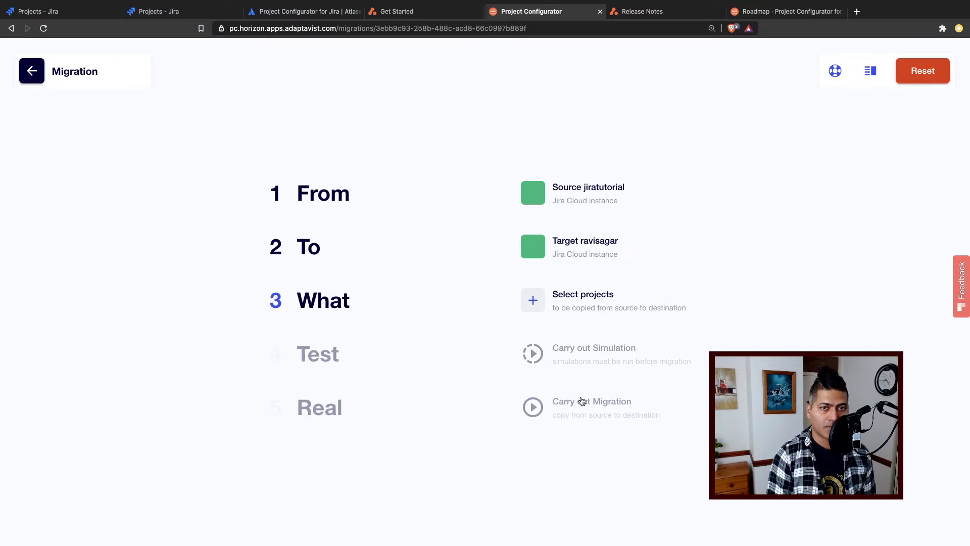
- Start choosing the projects to migrate, selecting AN - Android and BT - Bug Tracking
{"action": "left_click", "coordinate": [535, 303]}
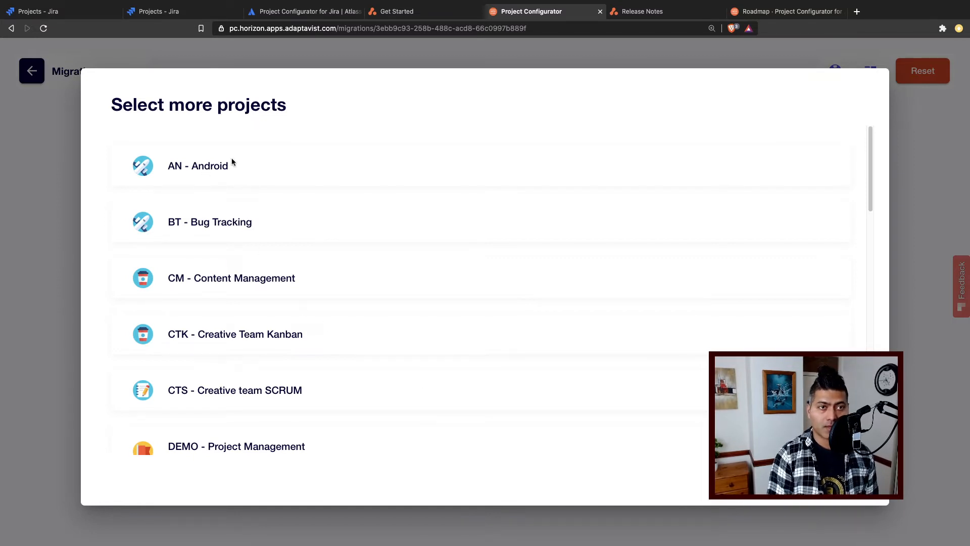
{"action": "left_click", "coordinate": [172, 165]}
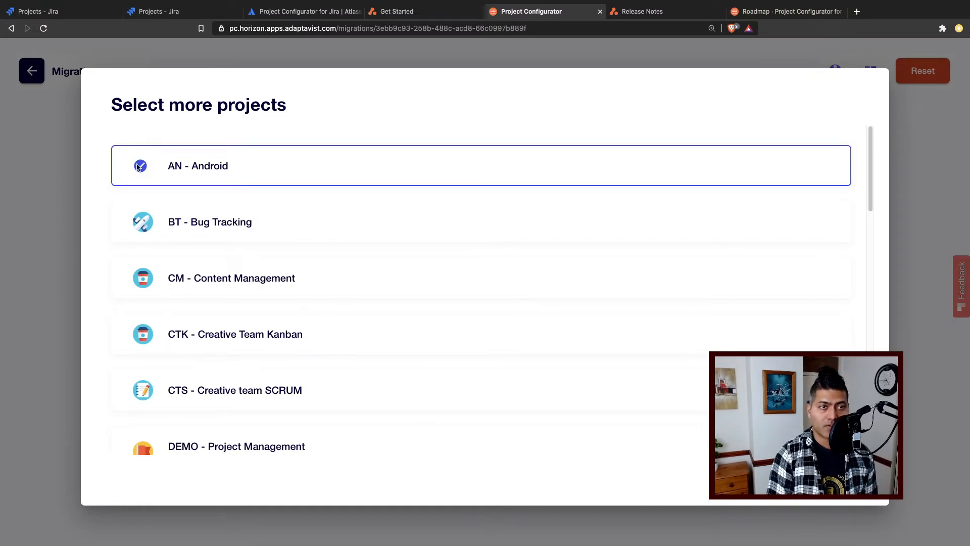
{"action": "left_click", "coordinate": [141, 227]}
{"action": "scroll", "coordinate": [152, 317], "scroll_direction": "down", "scroll_amount": 1}
{"action": "scroll", "coordinate": [151, 317], "scroll_direction": "down", "scroll_amount": 5}
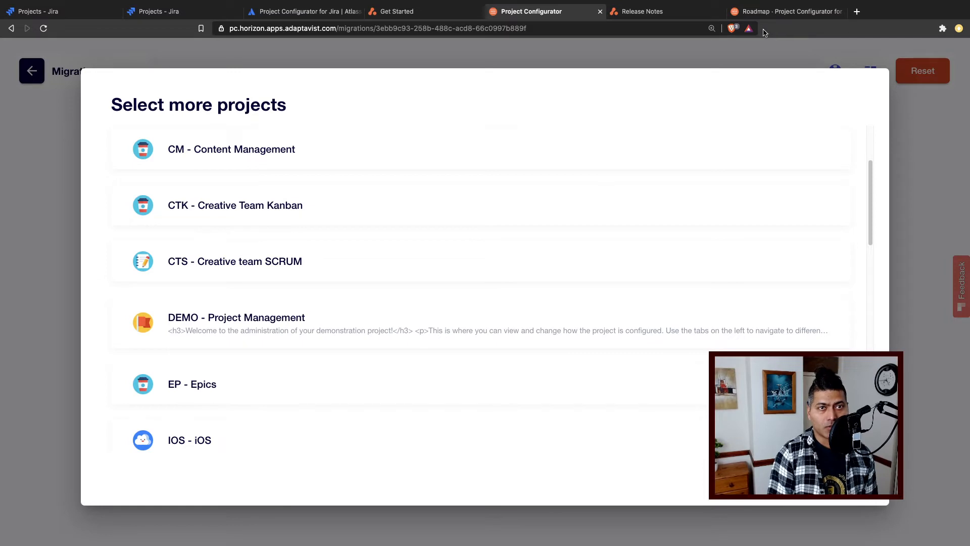
- Examine the Migration documentation and its Supported Object Types page for supported project types, project configuration objects and core configuration objects
{"action": "left_click", "coordinate": [413, 13]}
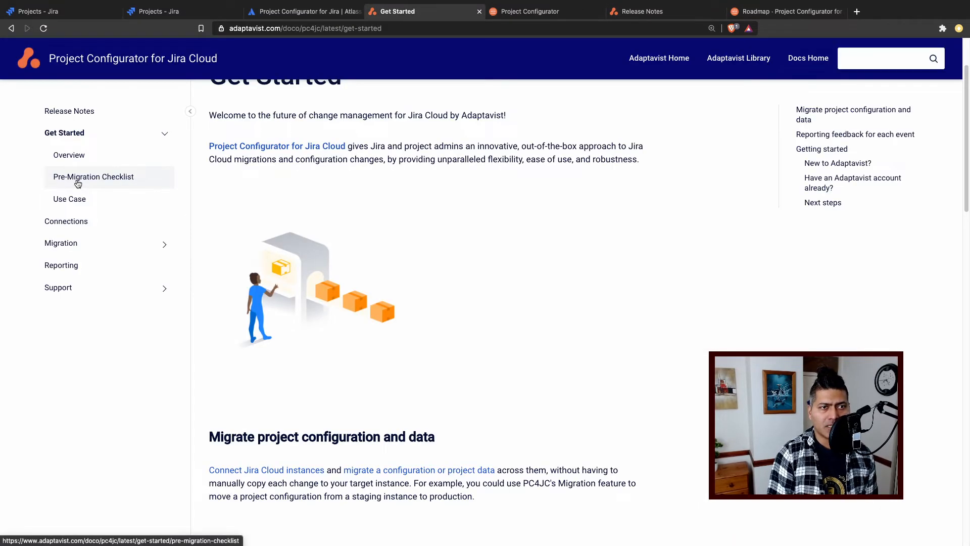
{"action": "left_click", "coordinate": [75, 246]}
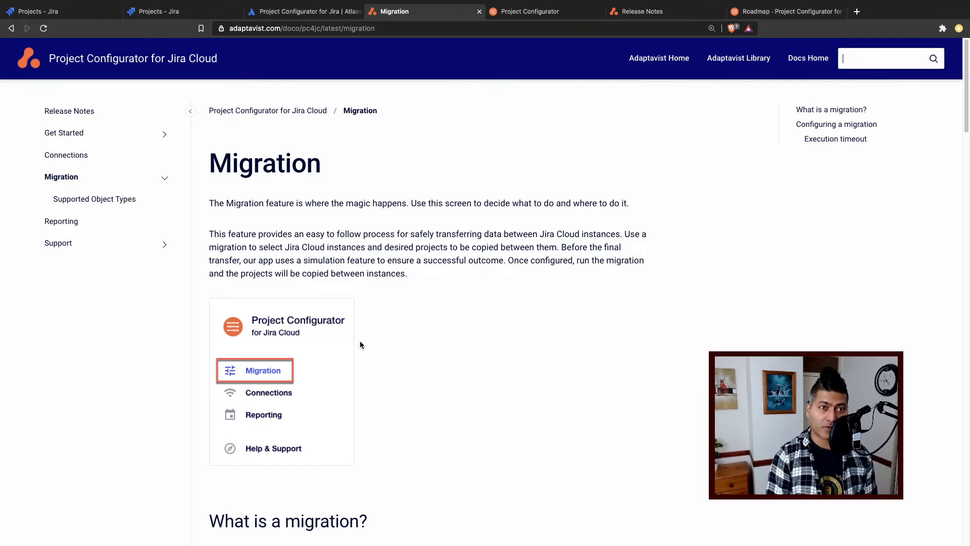
{"action": "scroll", "coordinate": [360, 344], "scroll_direction": "down", "scroll_amount": 15}
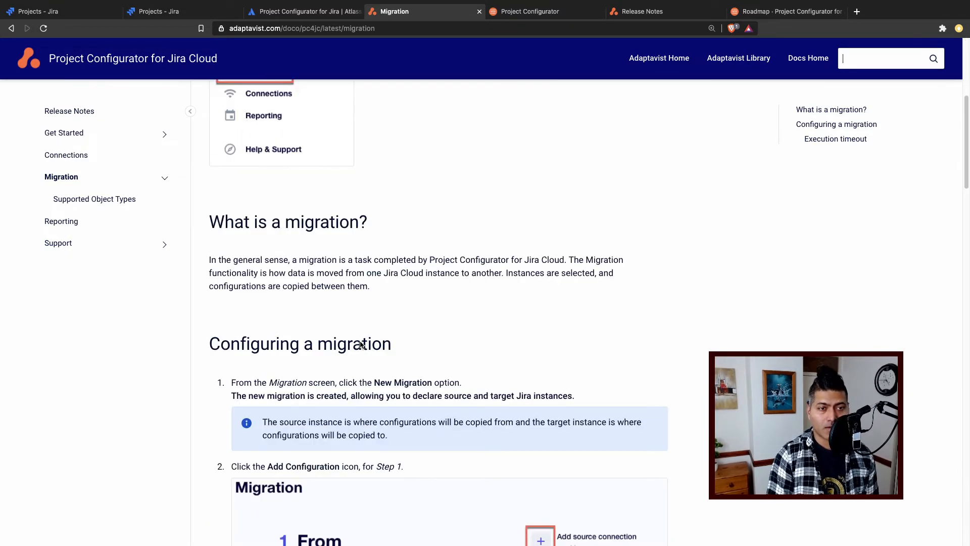
{"action": "left_click", "coordinate": [80, 202]}
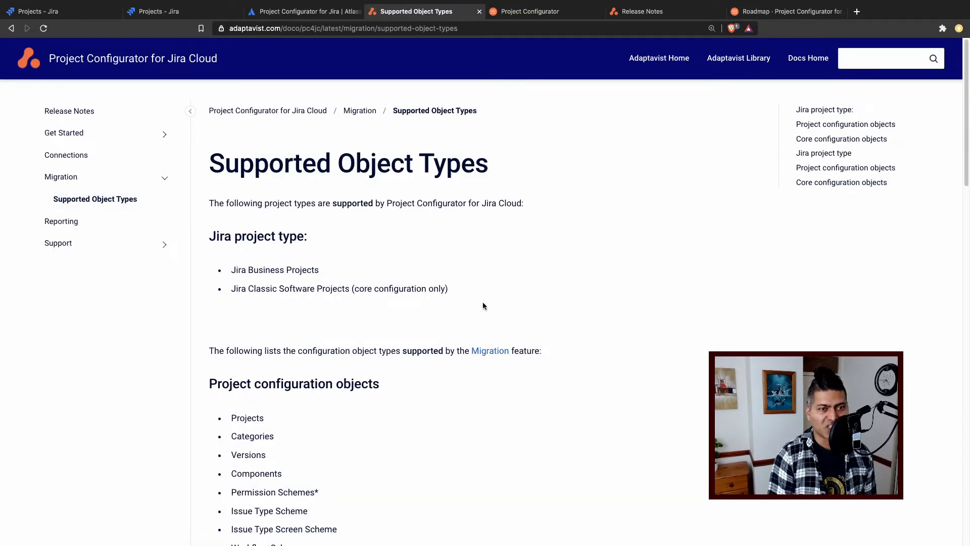
{"action": "scroll", "coordinate": [482, 303], "scroll_direction": "down", "scroll_amount": 1}
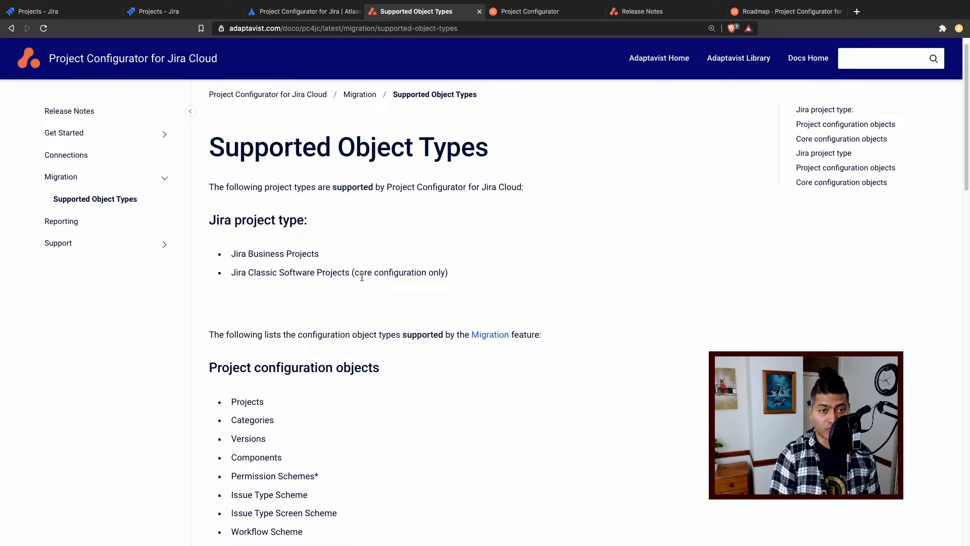
{"action": "scroll", "coordinate": [363, 277], "scroll_direction": "down", "scroll_amount": 3}
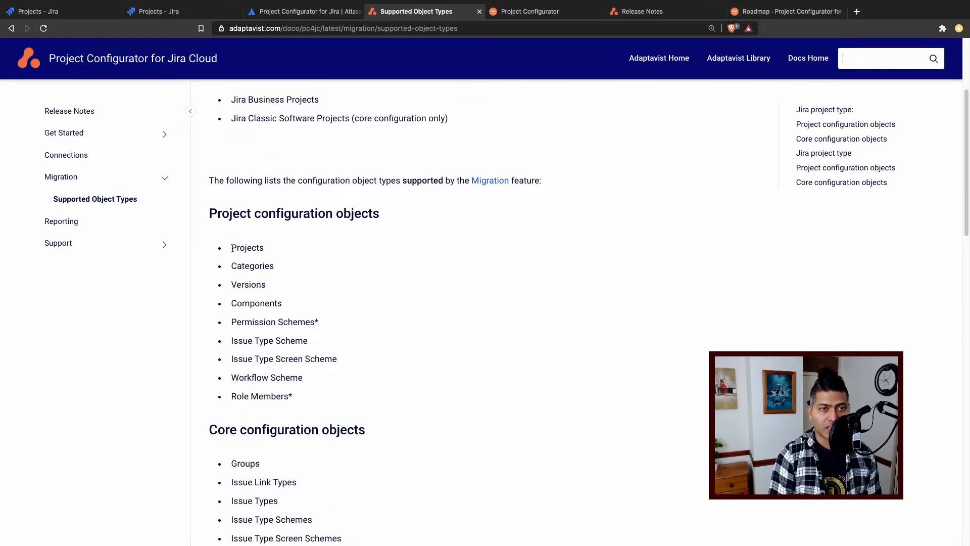
{"action": "left_click_drag", "start_coordinate": [232, 248], "coordinate": [307, 388]}
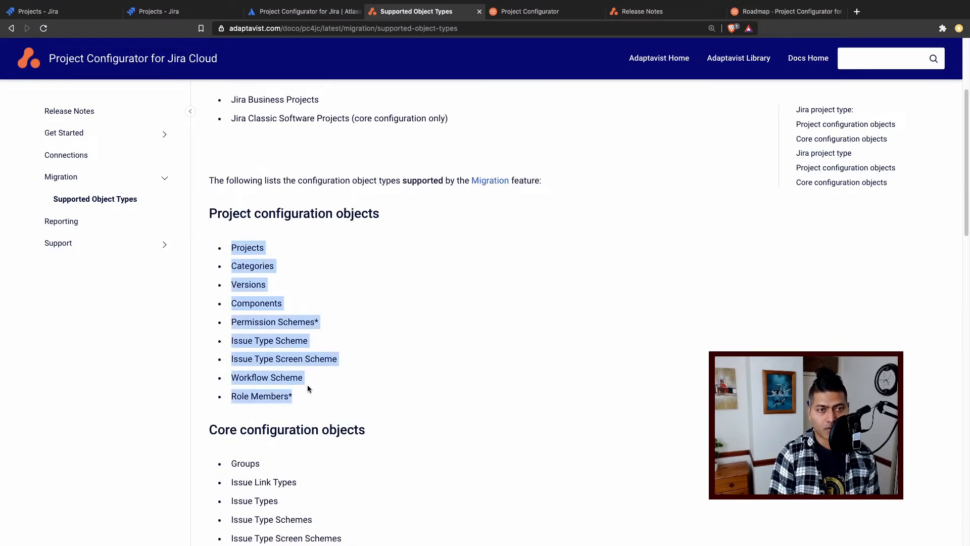
{"action": "left_click", "coordinate": [308, 326]}
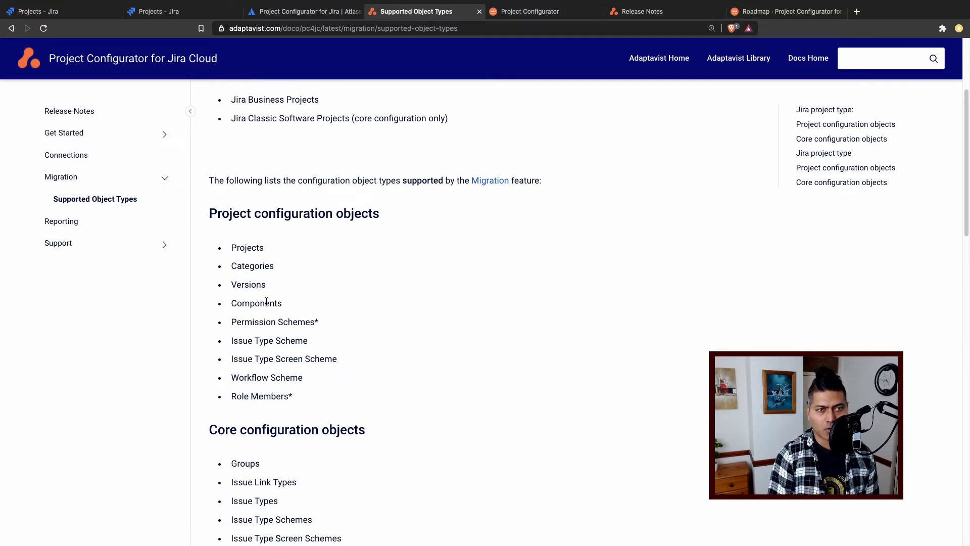
{"action": "scroll", "coordinate": [263, 337], "scroll_direction": "down", "scroll_amount": 6}
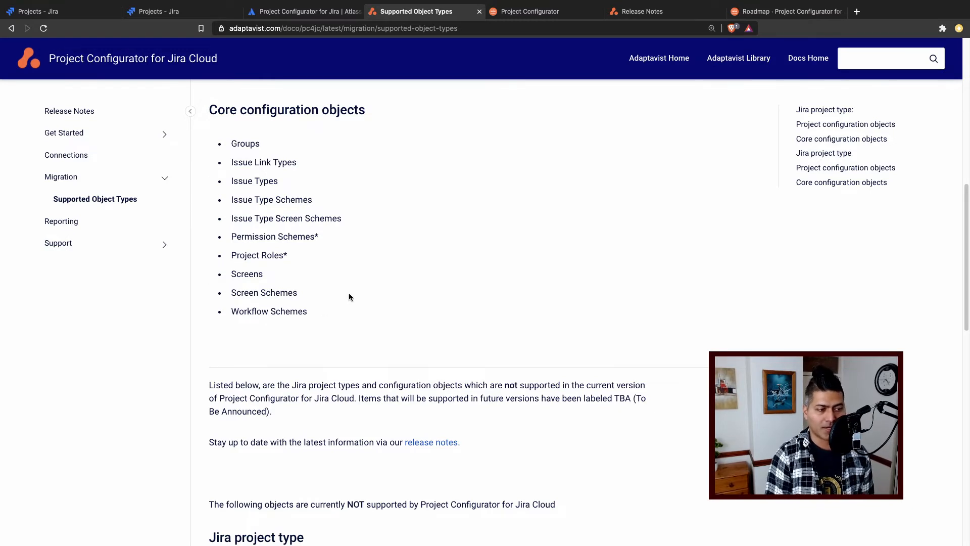
- Return to the migration's project selection, add IOS - iOS and KAN - Kanban, and confirm the chosen projects
{"action": "left_click", "coordinate": [562, 14]}
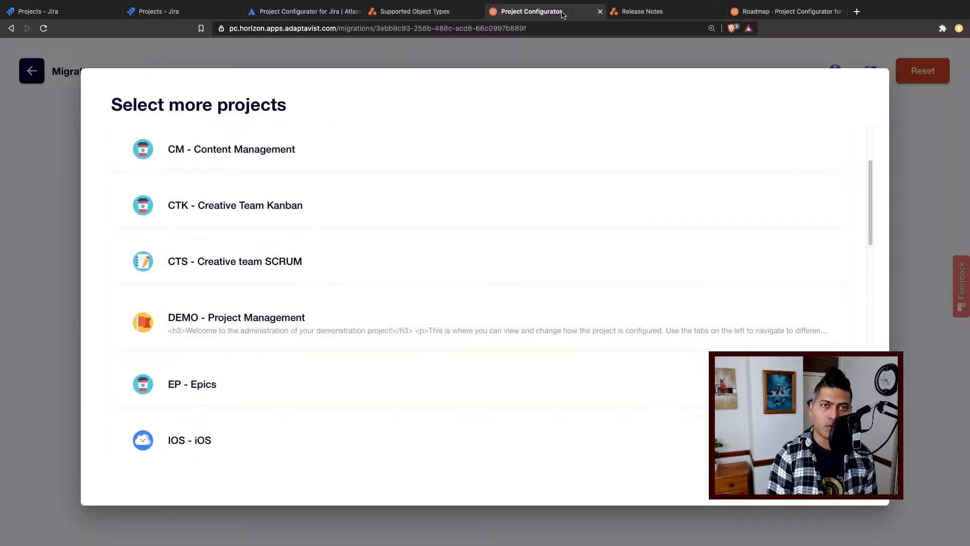
{"action": "scroll", "coordinate": [308, 323], "scroll_direction": "up", "scroll_amount": 3}
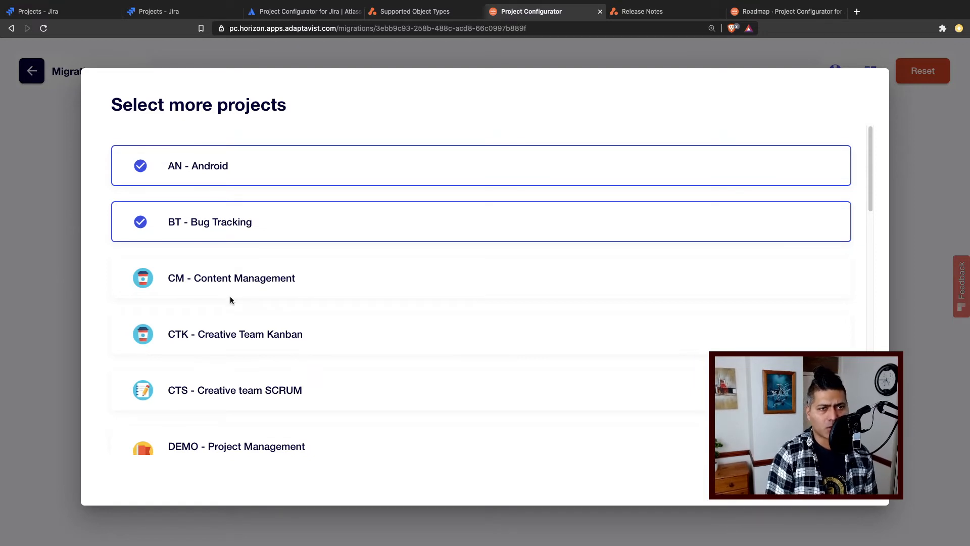
{"action": "scroll", "coordinate": [230, 303], "scroll_direction": "down", "scroll_amount": 1}
{"action": "scroll", "coordinate": [221, 361], "scroll_direction": "down", "scroll_amount": 3}
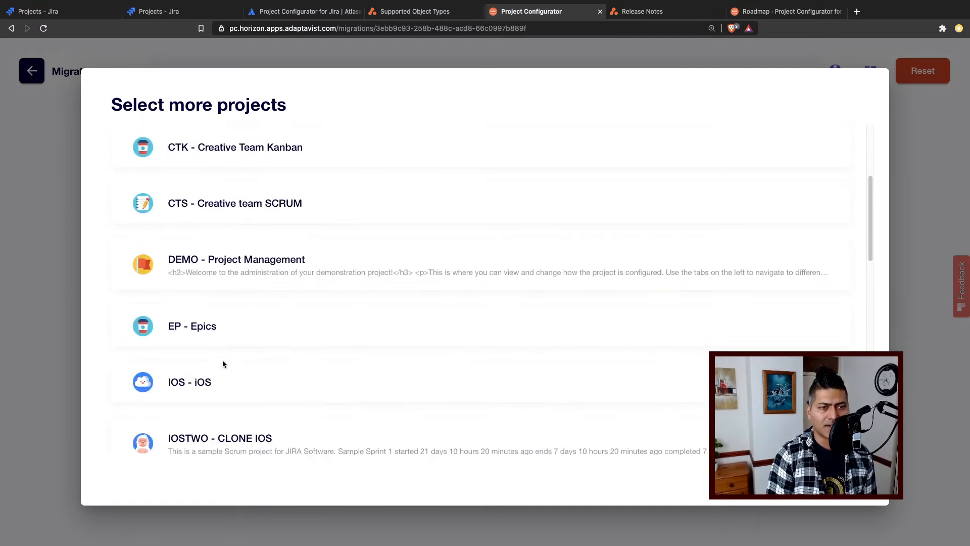
{"action": "scroll", "coordinate": [238, 406], "scroll_direction": "up", "scroll_amount": 4}
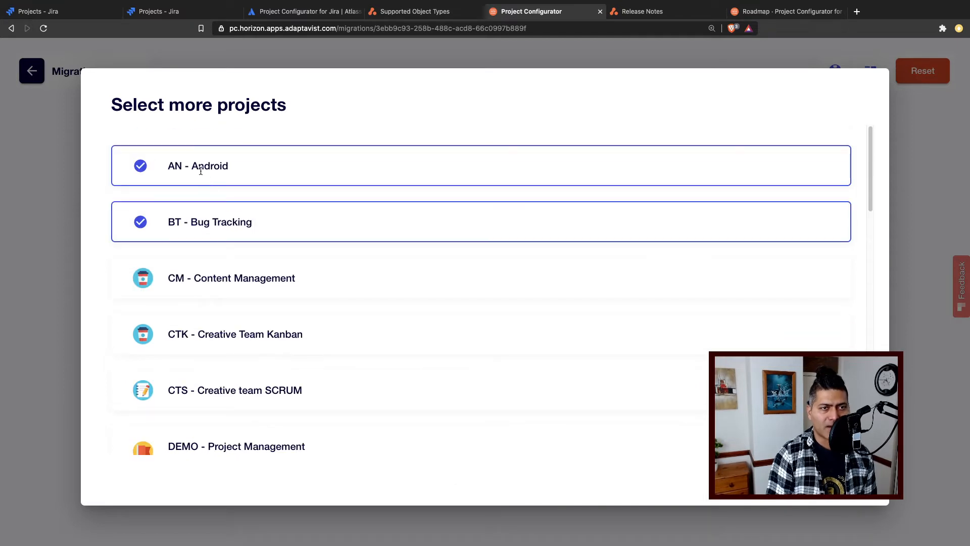
{"action": "scroll", "coordinate": [228, 334], "scroll_direction": "down", "scroll_amount": 3}
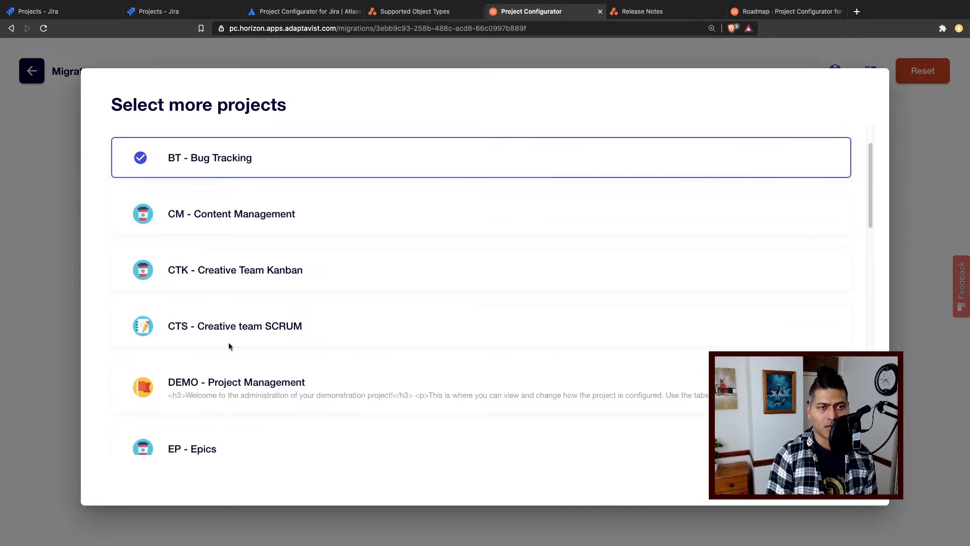
{"action": "left_click", "coordinate": [196, 414]}
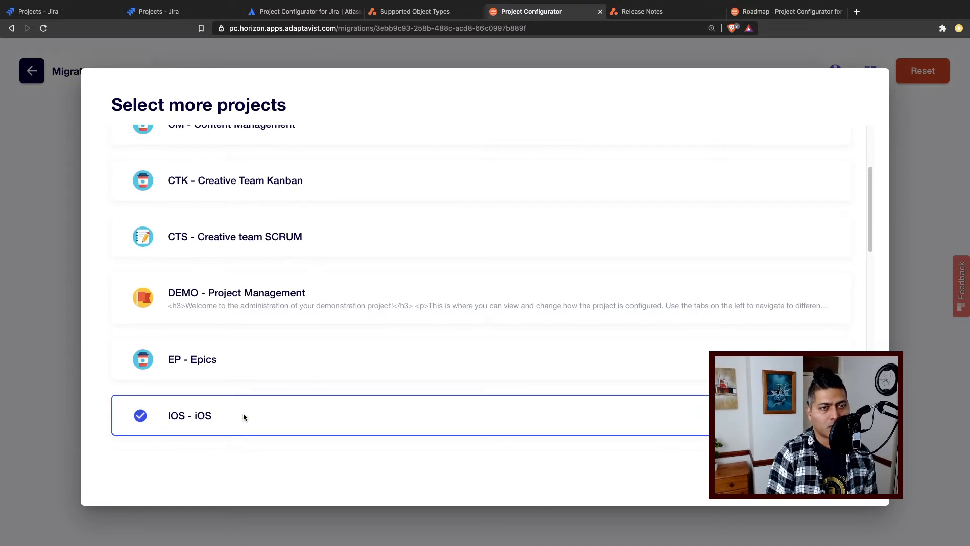
{"action": "scroll", "coordinate": [362, 409], "scroll_direction": "down", "scroll_amount": 5}
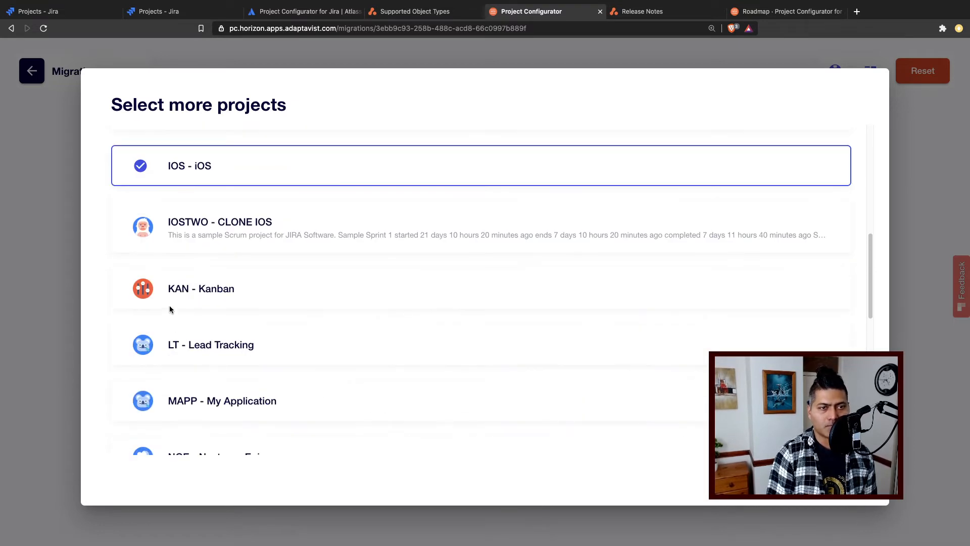
{"action": "left_click", "coordinate": [161, 293]}
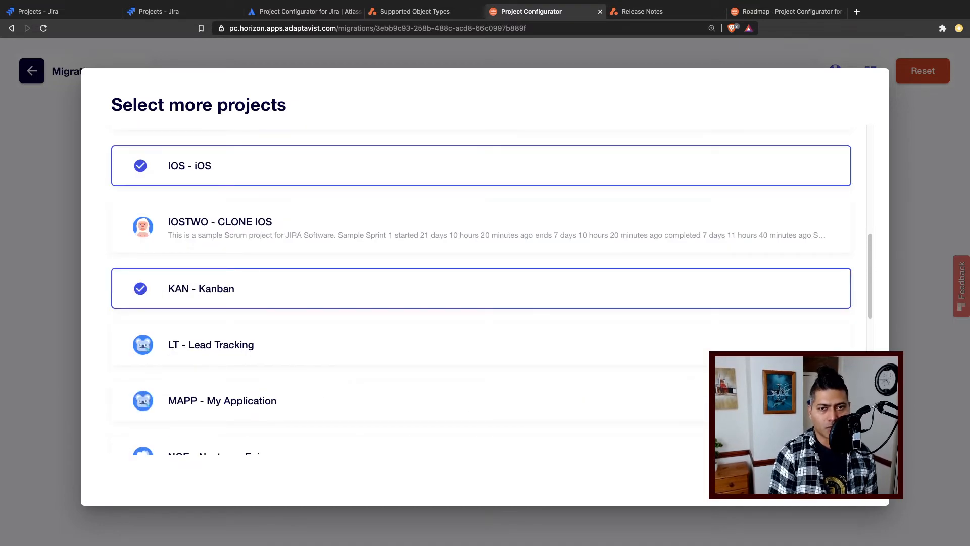
{"action": "left_click", "coordinate": [831, 478]}
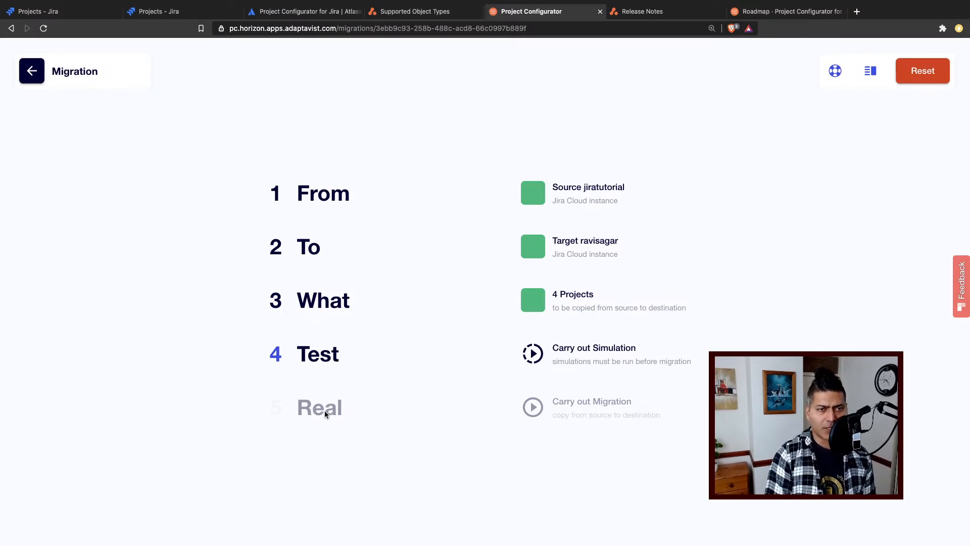
- Run the migration simulation for the selected projects and show more of its activity log at a smaller page zoom
{"action": "left_click", "coordinate": [606, 368]}
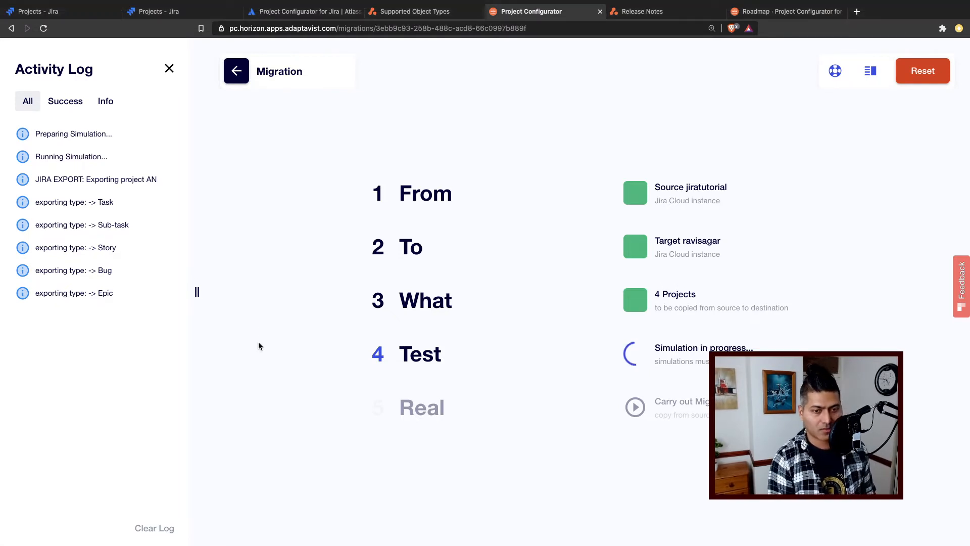
{"action": "key", "text": "super+minus"}
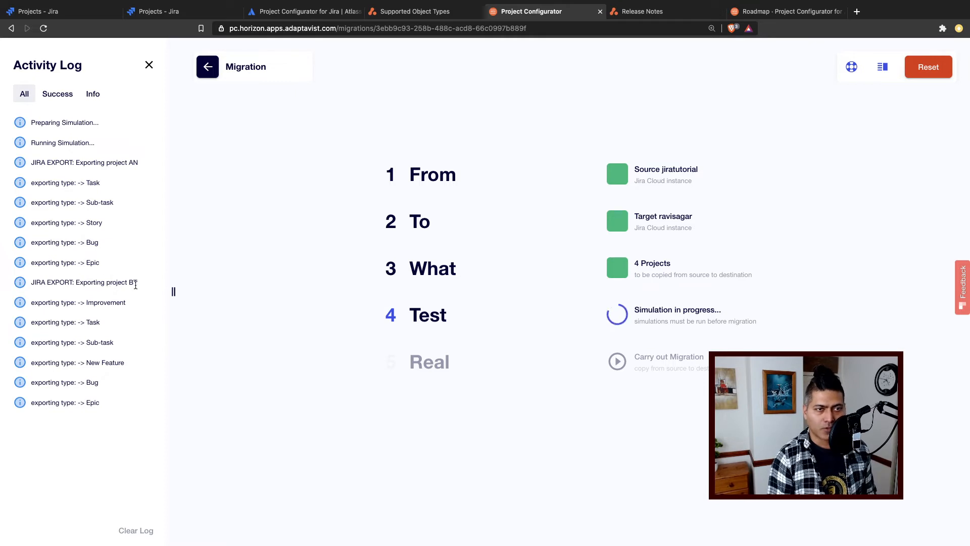
- Review the project configuration objects and core configuration objects on the Supported Object Types page while the simulation runs
{"action": "left_click_drag", "start_coordinate": [136, 283], "coordinate": [78, 283]}
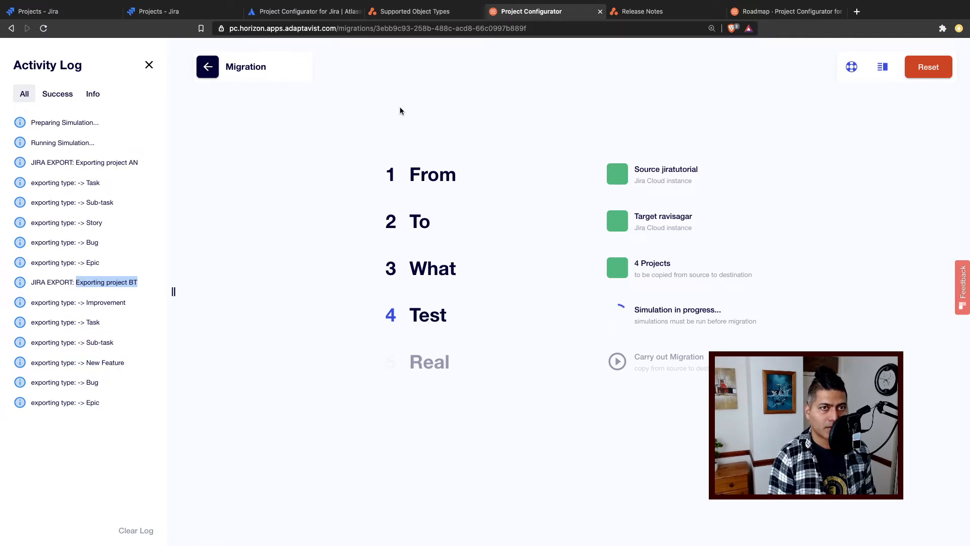
{"action": "left_click", "coordinate": [429, 11]}
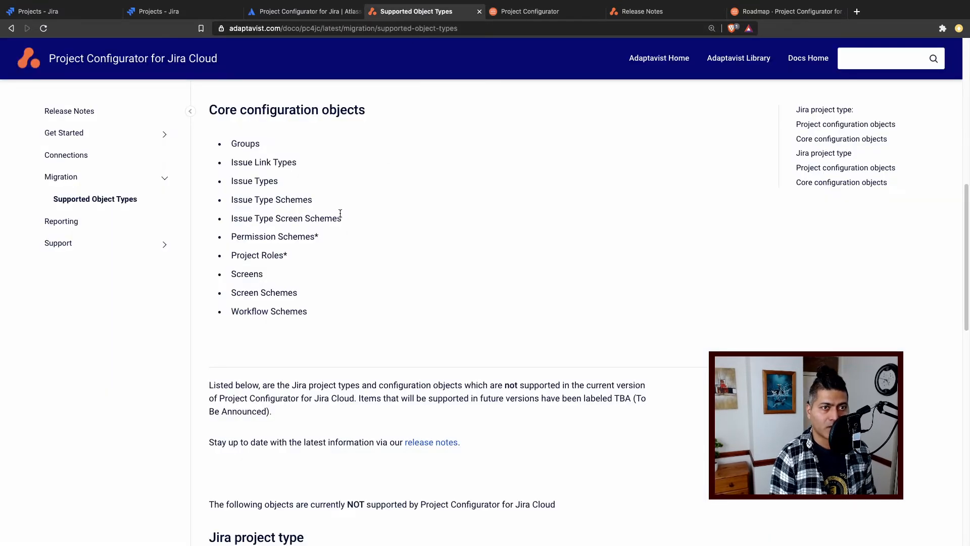
{"action": "scroll", "coordinate": [283, 187], "scroll_direction": "up", "scroll_amount": 4}
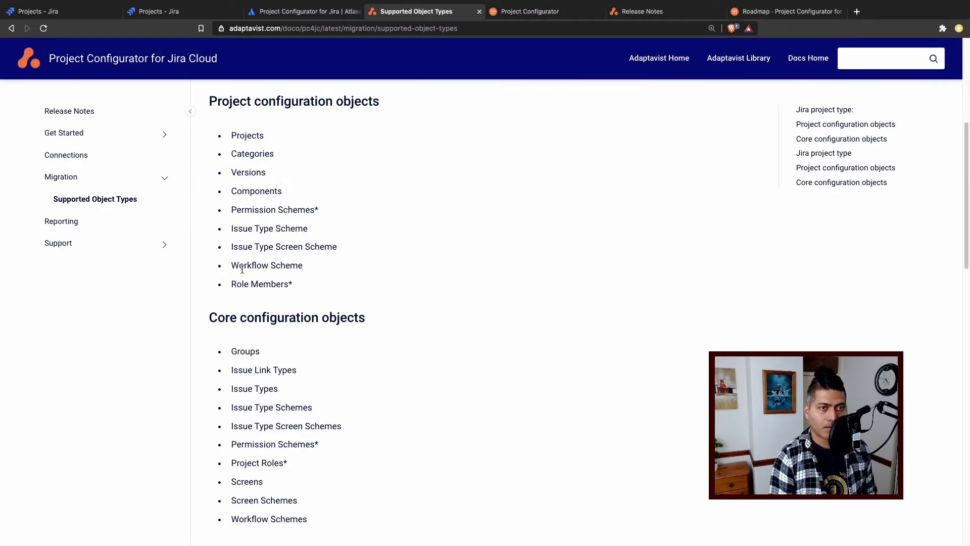
{"action": "left_click_drag", "start_coordinate": [239, 266], "coordinate": [263, 287]}
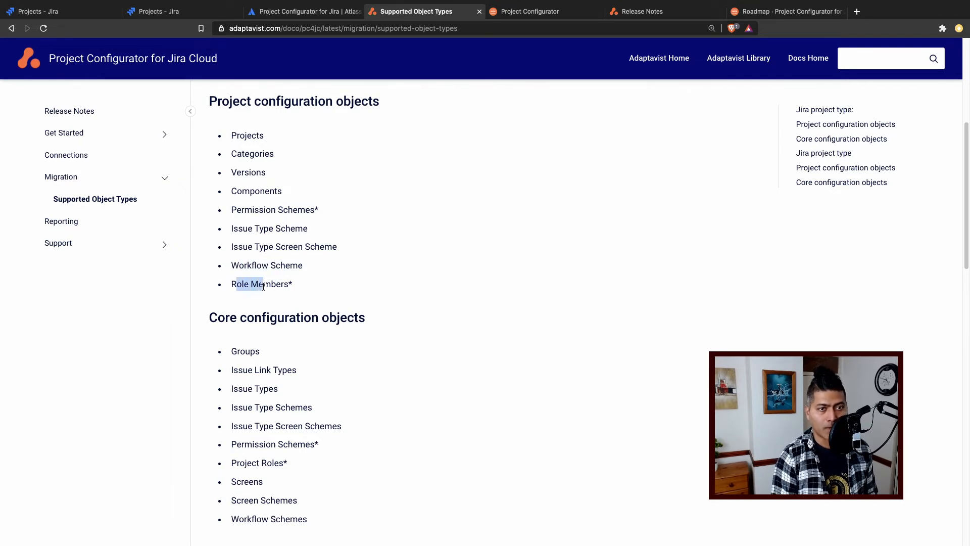
{"action": "scroll", "coordinate": [265, 287], "scroll_direction": "up", "scroll_amount": 3}
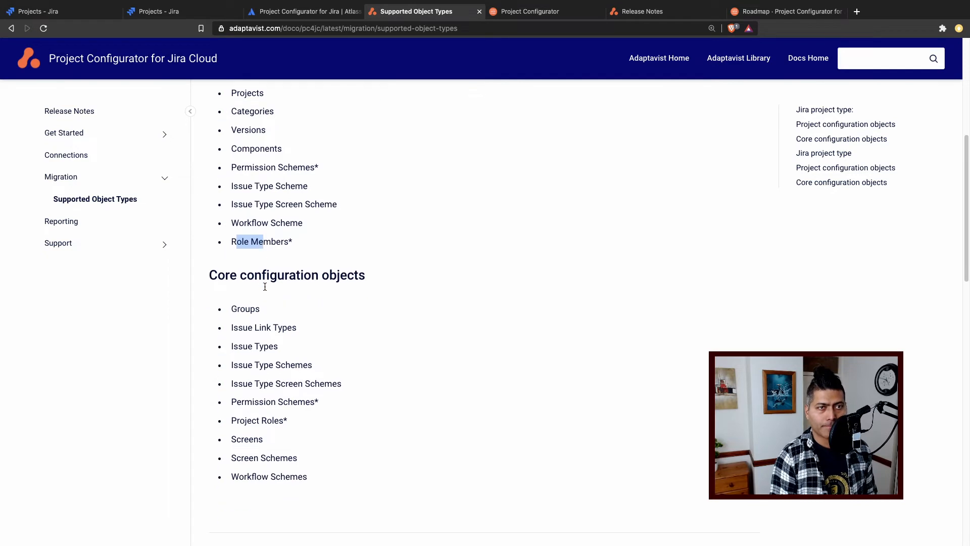
{"action": "scroll", "coordinate": [389, 302], "scroll_direction": "down", "scroll_amount": 2}
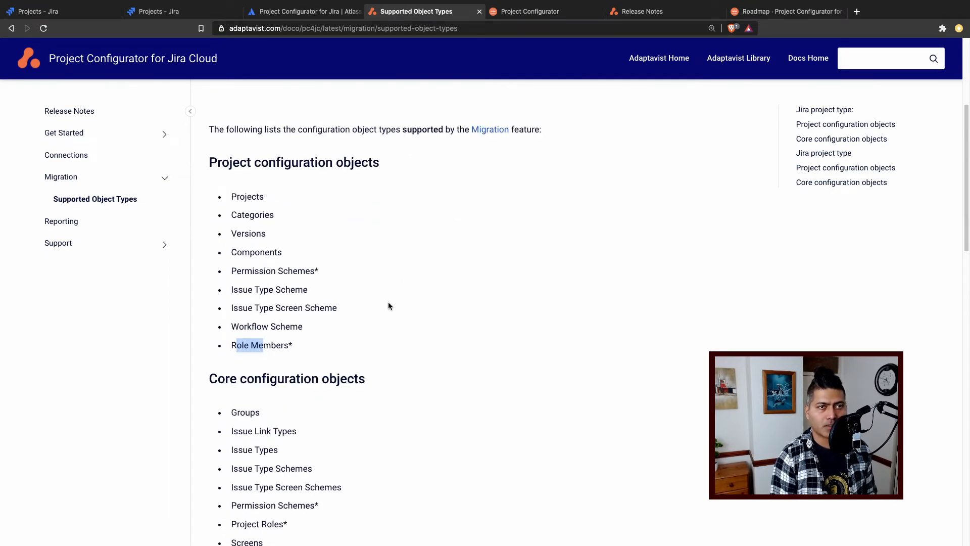
{"action": "scroll", "coordinate": [388, 302], "scroll_direction": "down", "scroll_amount": 2}
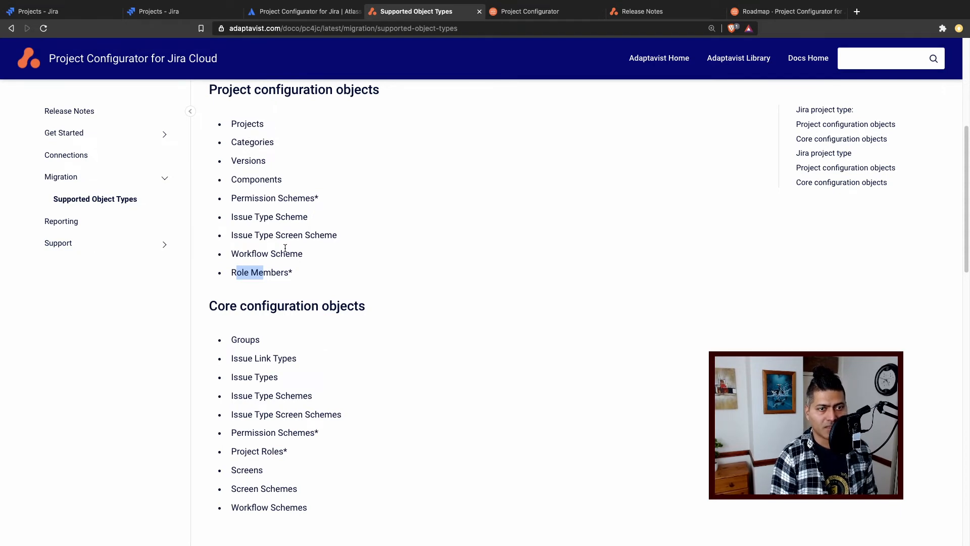
{"action": "left_click_drag", "start_coordinate": [273, 358], "coordinate": [225, 365]}
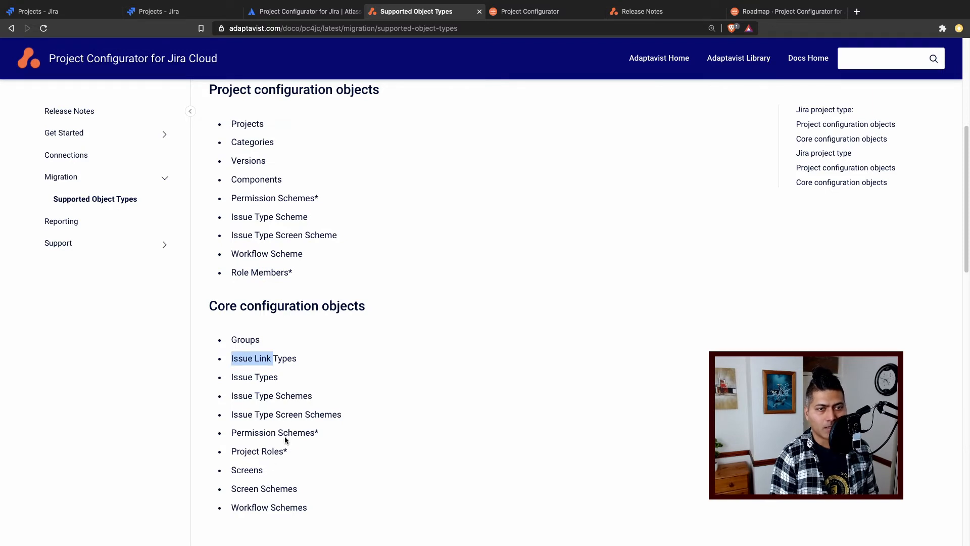
{"action": "left_click_drag", "start_coordinate": [264, 468], "coordinate": [229, 471]}
{"action": "scroll", "coordinate": [309, 442], "scroll_direction": "down", "scroll_amount": 1}
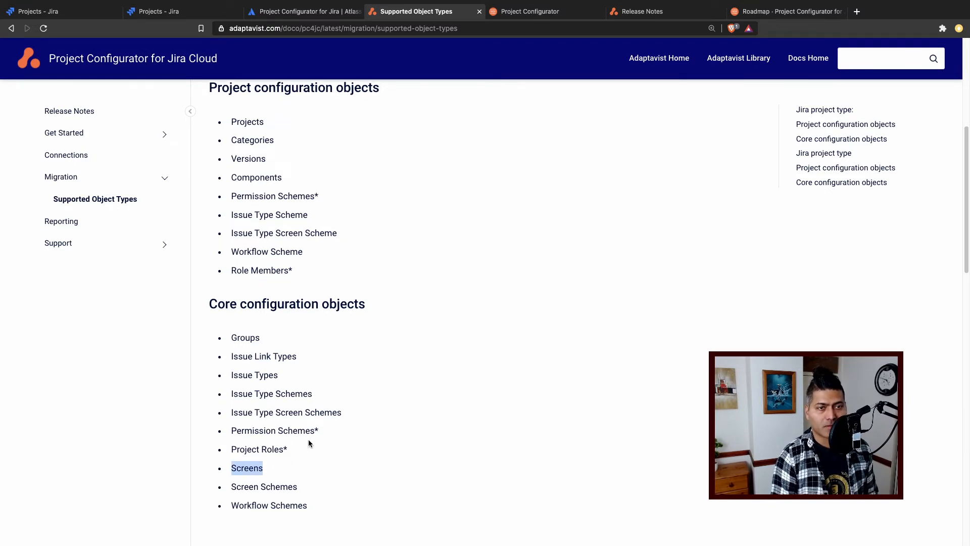
{"action": "scroll", "coordinate": [309, 443], "scroll_direction": "down", "scroll_amount": 3}
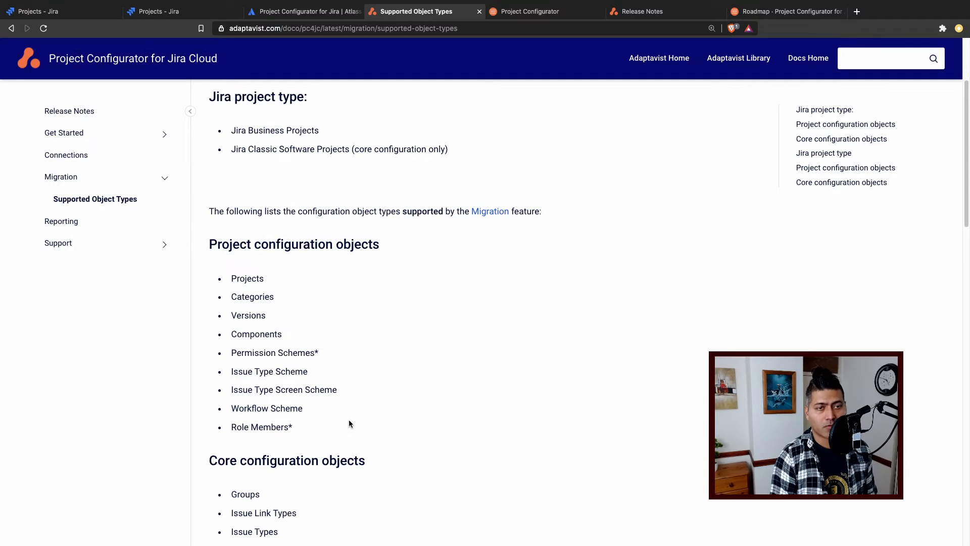
- Return to the running simulation in Project Configurator, narrow the Activity Log and check its latest entries
{"action": "left_click", "coordinate": [549, 12]}
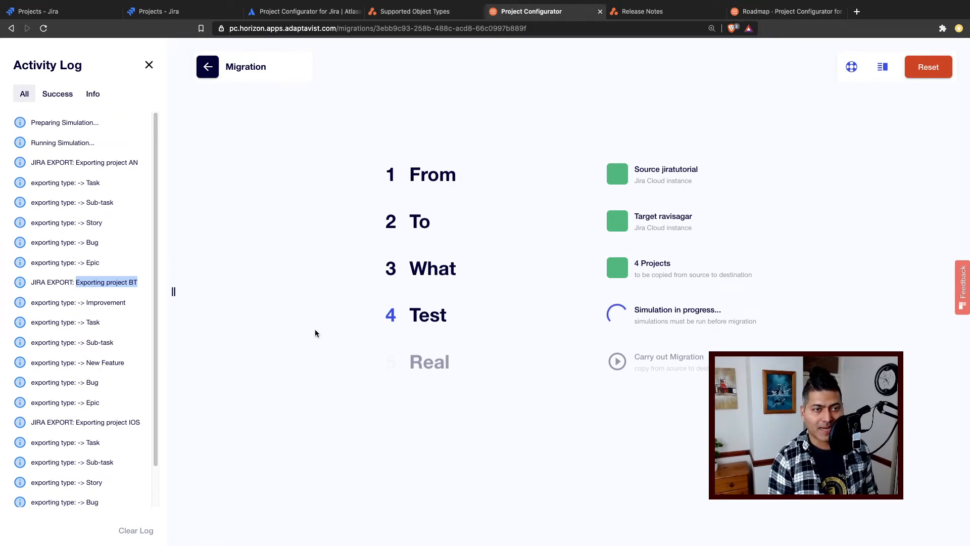
{"action": "left_click_drag", "start_coordinate": [173, 291], "coordinate": [106, 292]}
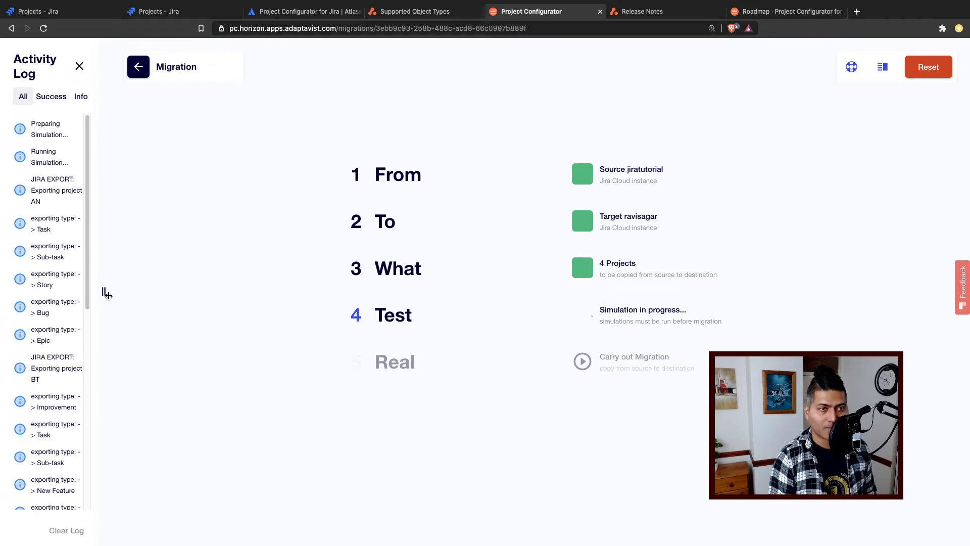
{"action": "scroll", "coordinate": [63, 323], "scroll_direction": "down", "scroll_amount": 10}
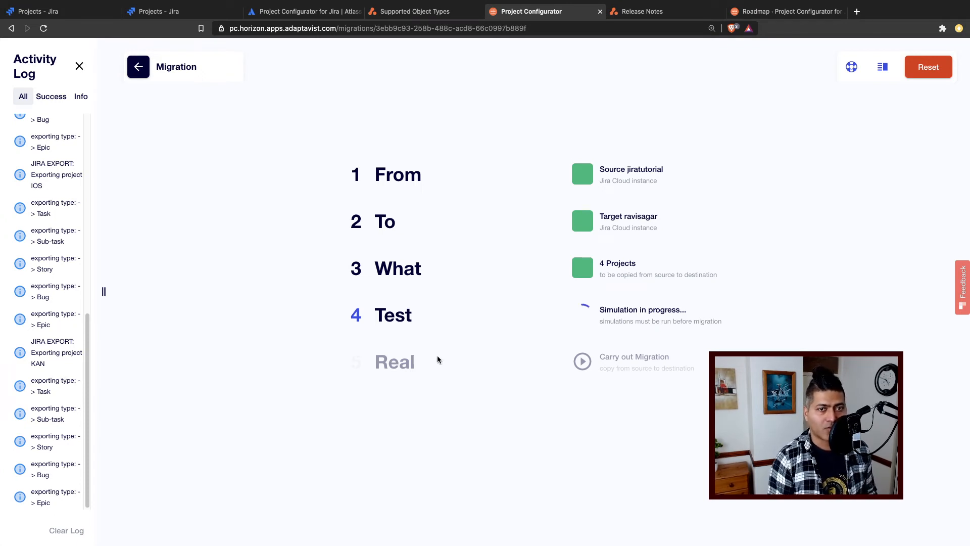
- Read the Release Notes of Project Configurator for Jira Cloud, covering the 02 February 2021 release and its Connections, Migration and Reporting features
{"action": "left_click", "coordinate": [656, 17]}
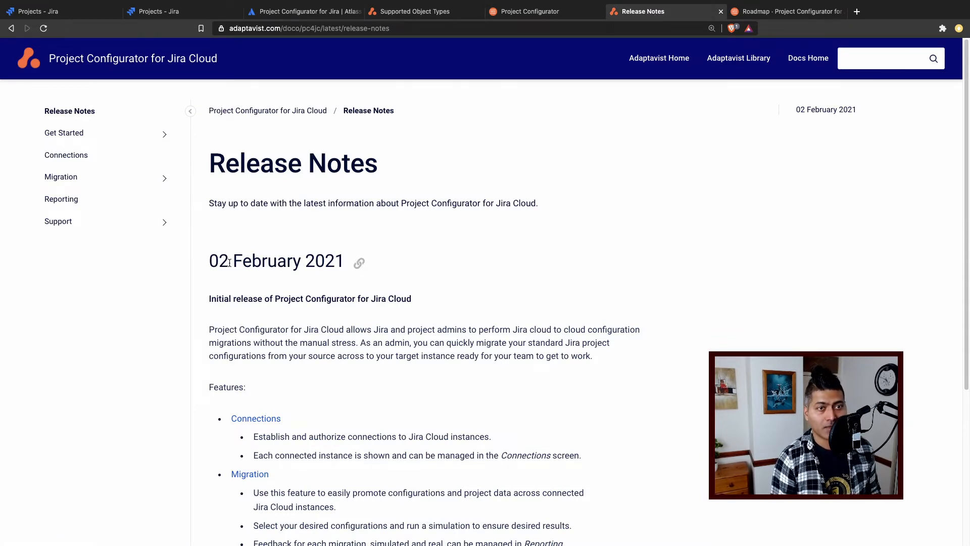
{"action": "left_click_drag", "start_coordinate": [211, 261], "coordinate": [375, 261]}
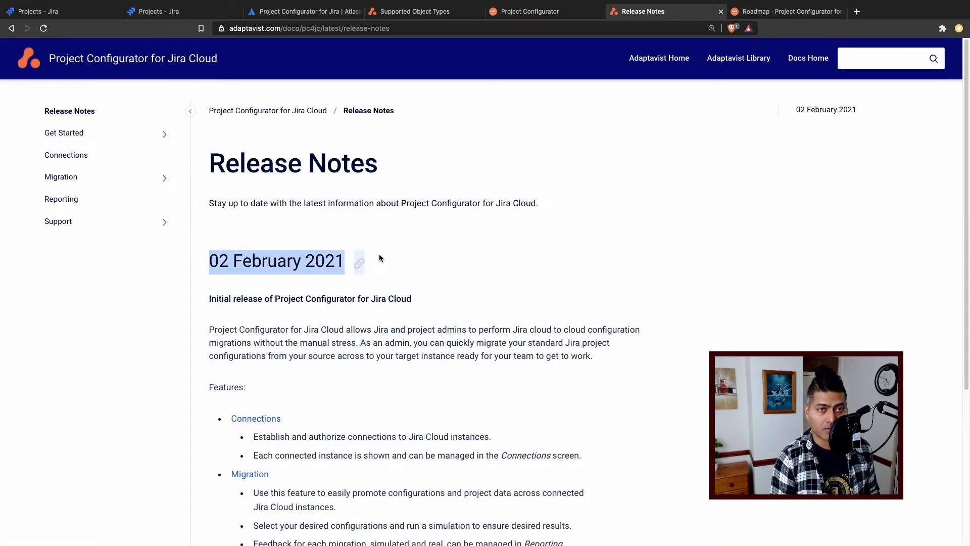
{"action": "left_click", "coordinate": [439, 254]}
{"action": "scroll", "coordinate": [438, 255], "scroll_direction": "down", "scroll_amount": 3}
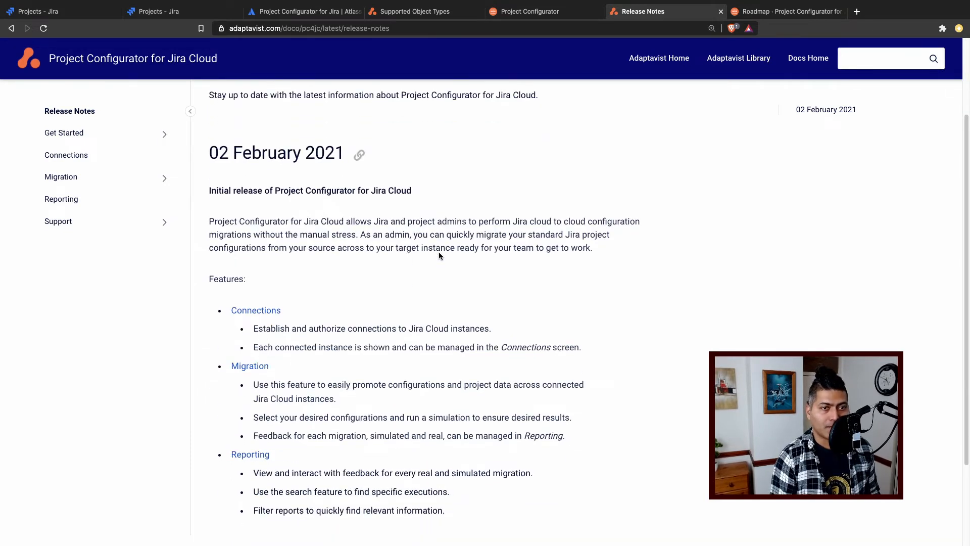
{"action": "scroll", "coordinate": [439, 256], "scroll_direction": "down", "scroll_amount": 1}
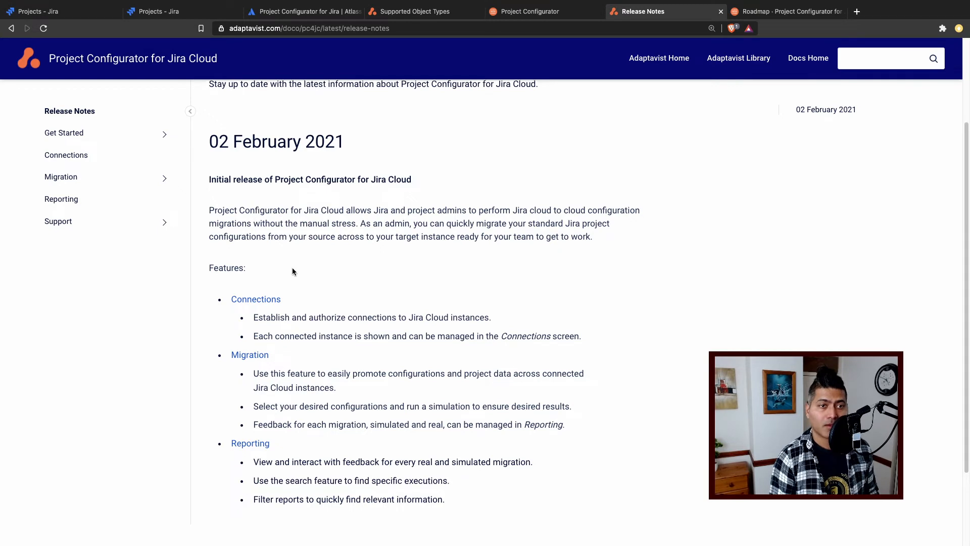
{"action": "scroll", "coordinate": [292, 269], "scroll_direction": "down", "scroll_amount": 1}
{"action": "scroll", "coordinate": [224, 272], "scroll_direction": "down", "scroll_amount": 3}
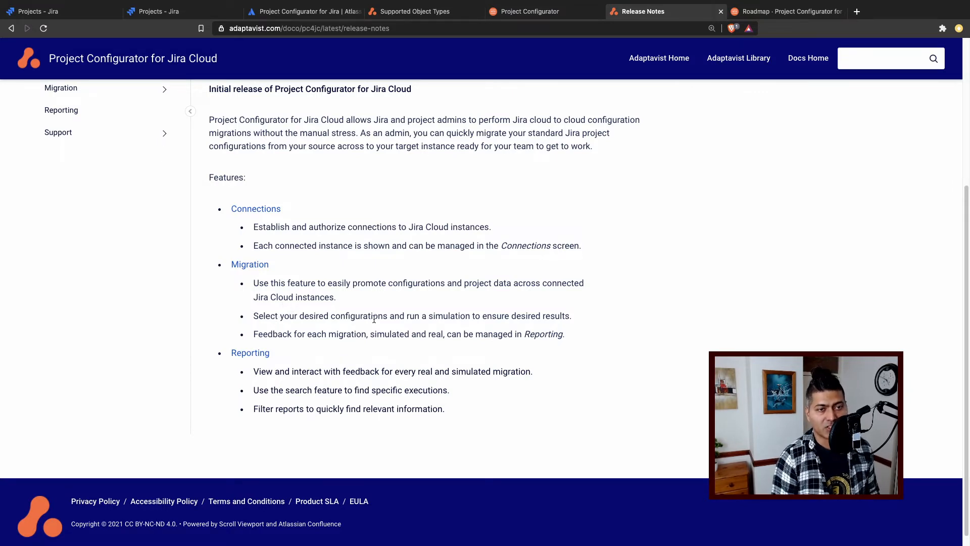
{"action": "scroll", "coordinate": [373, 318], "scroll_direction": "down", "scroll_amount": 1}
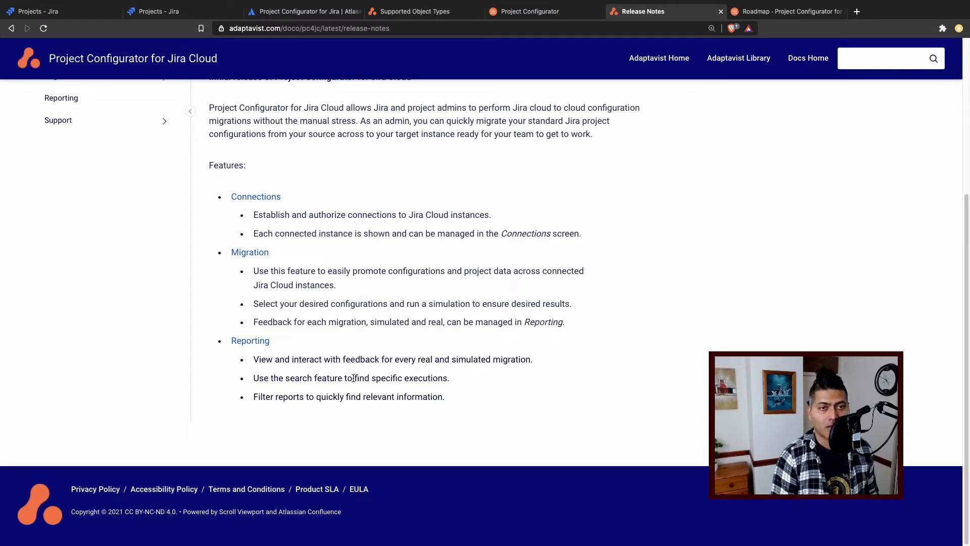
{"action": "scroll", "coordinate": [353, 371], "scroll_direction": "up", "scroll_amount": 5}
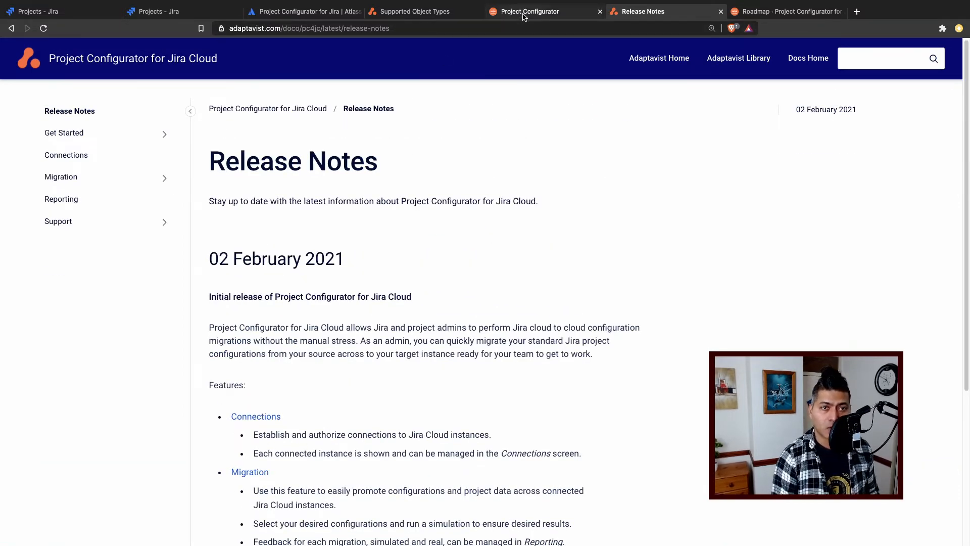
- Go back to the migration page, check the newest simulation entries and widen the Activity Log for easier reading
{"action": "left_click", "coordinate": [508, 11]}
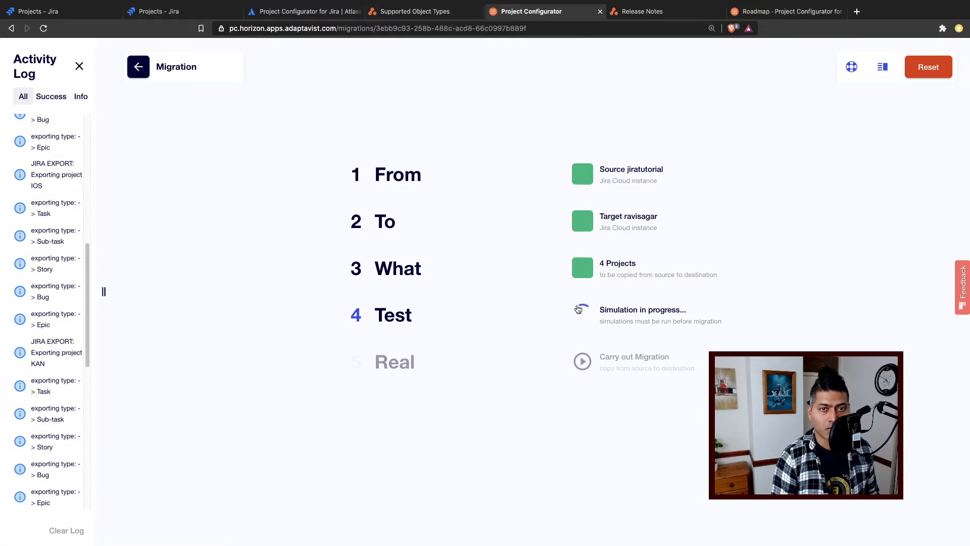
{"action": "scroll", "coordinate": [48, 323], "scroll_direction": "down", "scroll_amount": 10}
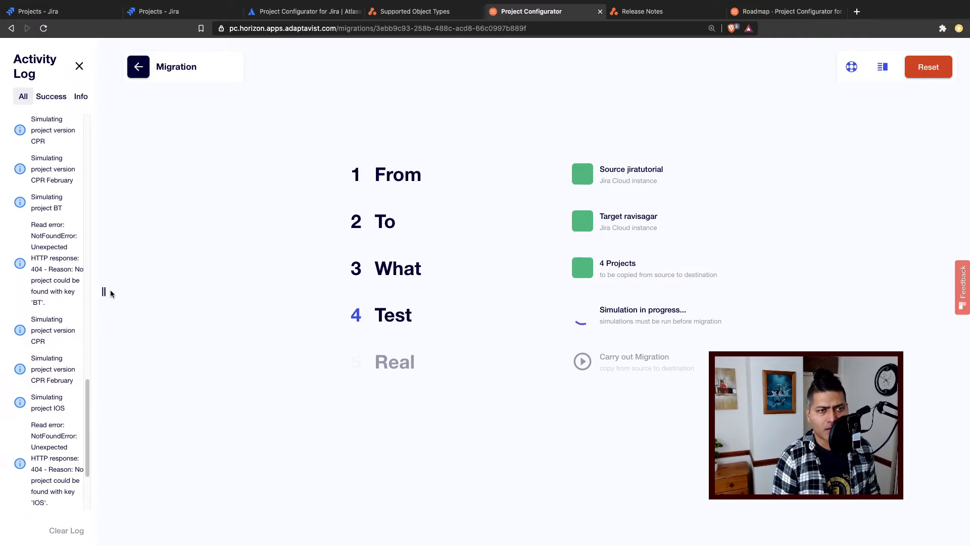
{"action": "left_click_drag", "start_coordinate": [104, 291], "coordinate": [215, 291]}
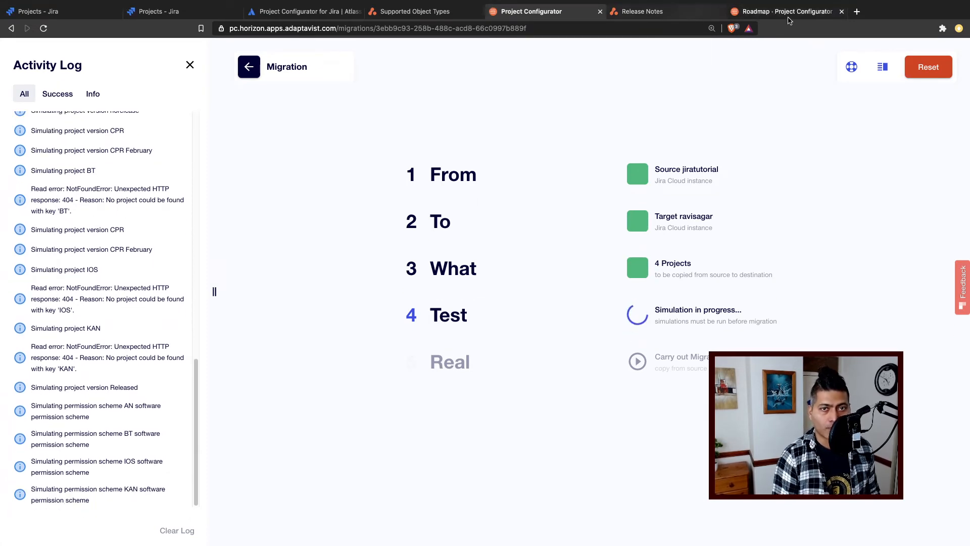
- Examine the Project Configurator roadmap for features in progress, planned, blocked by Atlassian and in consideration
{"action": "left_click", "coordinate": [792, 15]}
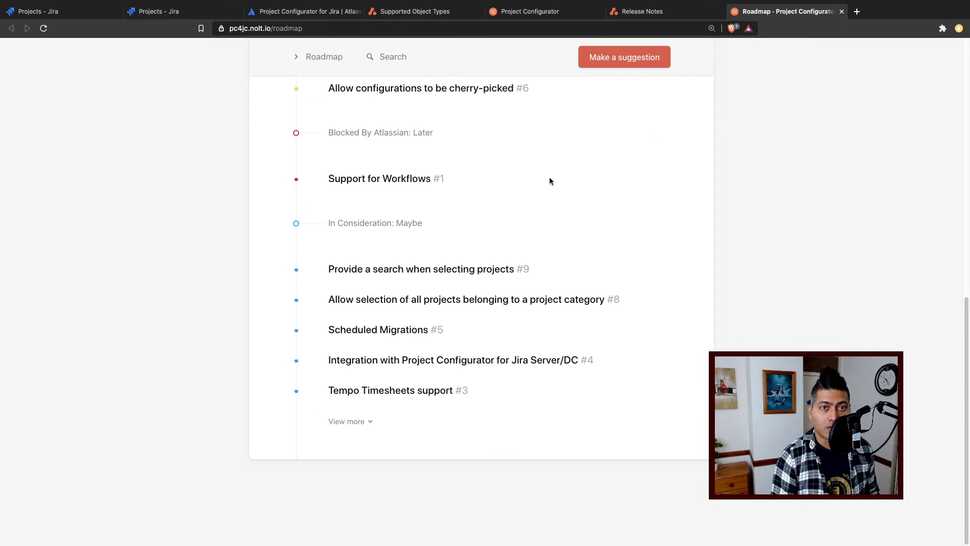
{"action": "scroll", "coordinate": [526, 200], "scroll_direction": "up", "scroll_amount": 3}
{"action": "scroll", "coordinate": [526, 202], "scroll_direction": "up", "scroll_amount": 10}
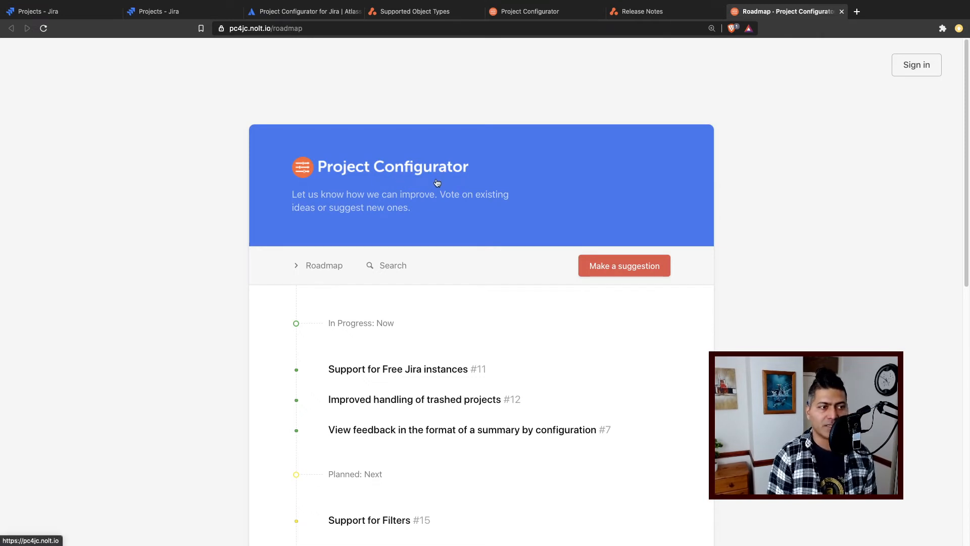
{"action": "scroll", "coordinate": [456, 195], "scroll_direction": "down", "scroll_amount": 2}
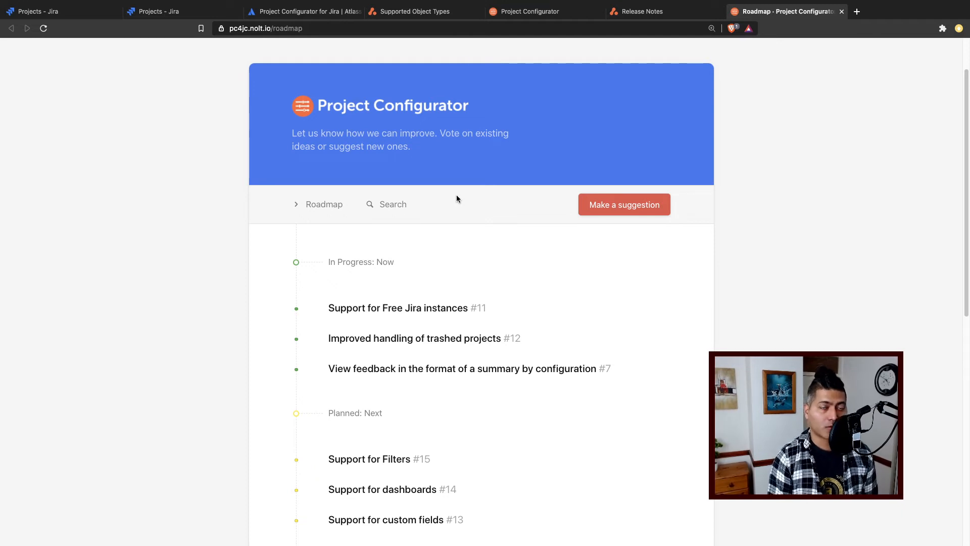
{"action": "scroll", "coordinate": [456, 199], "scroll_direction": "down", "scroll_amount": 2}
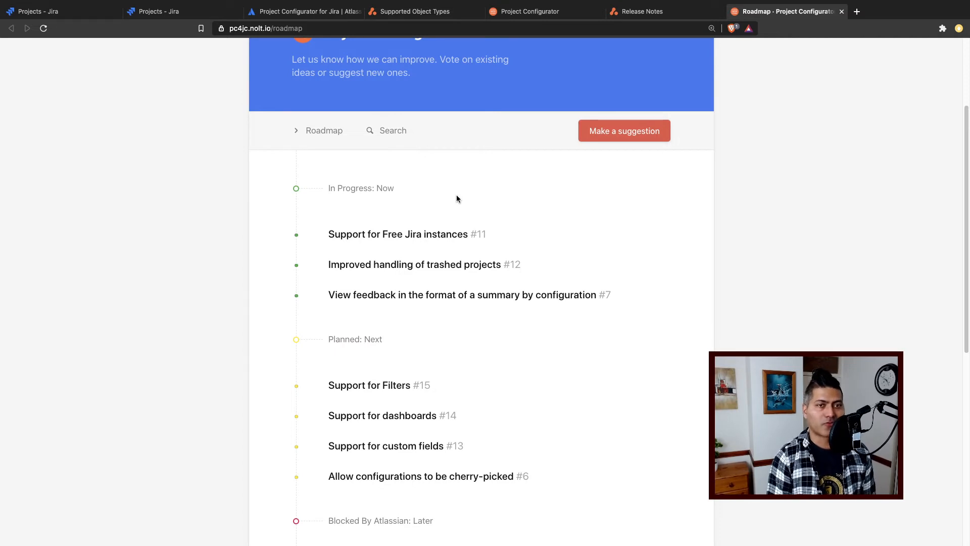
{"action": "scroll", "coordinate": [453, 195], "scroll_direction": "up", "scroll_amount": 4}
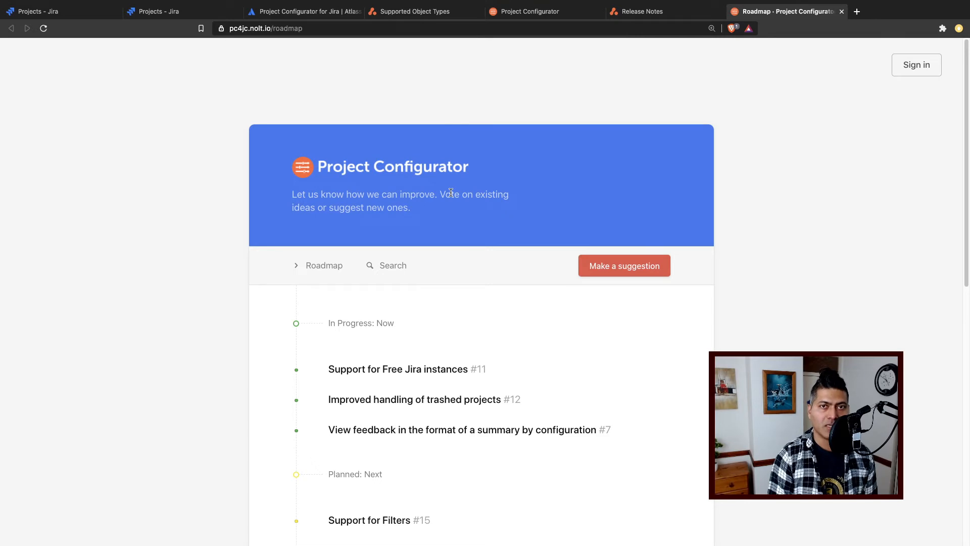
{"action": "scroll", "coordinate": [449, 194], "scroll_direction": "down", "scroll_amount": 3}
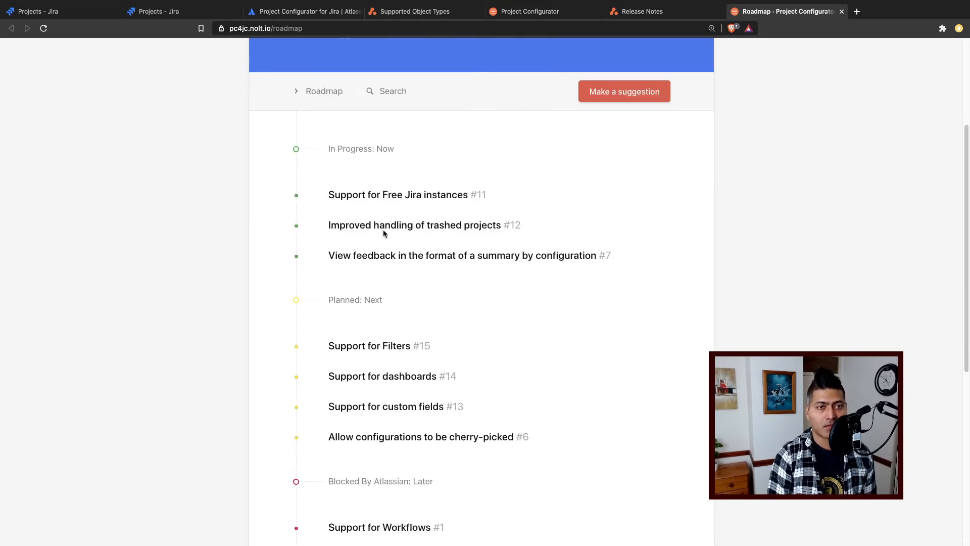
{"action": "scroll", "coordinate": [383, 232], "scroll_direction": "down", "scroll_amount": 1}
{"action": "scroll", "coordinate": [342, 261], "scroll_direction": "up", "scroll_amount": 2}
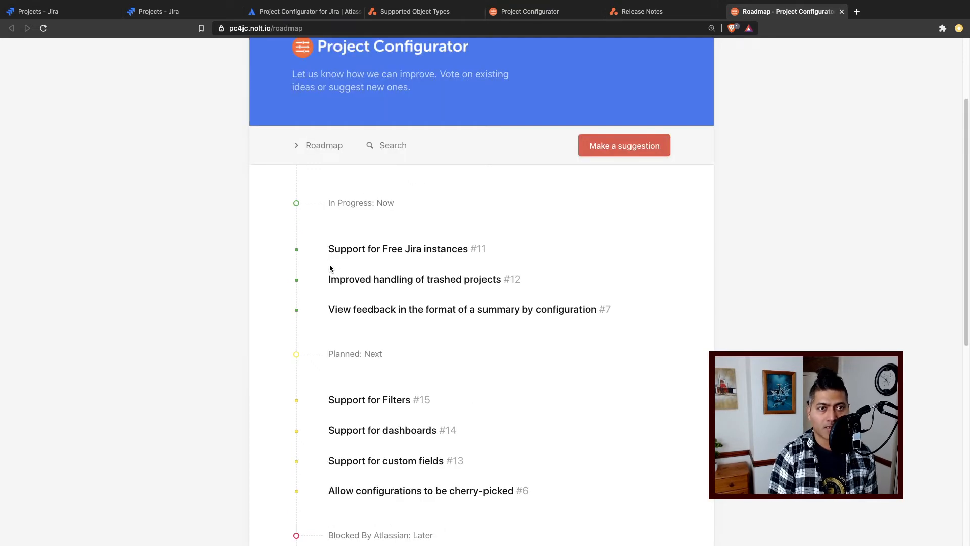
{"action": "scroll", "coordinate": [344, 283], "scroll_direction": "down", "scroll_amount": 3}
{"action": "scroll", "coordinate": [354, 290], "scroll_direction": "up", "scroll_amount": 6}
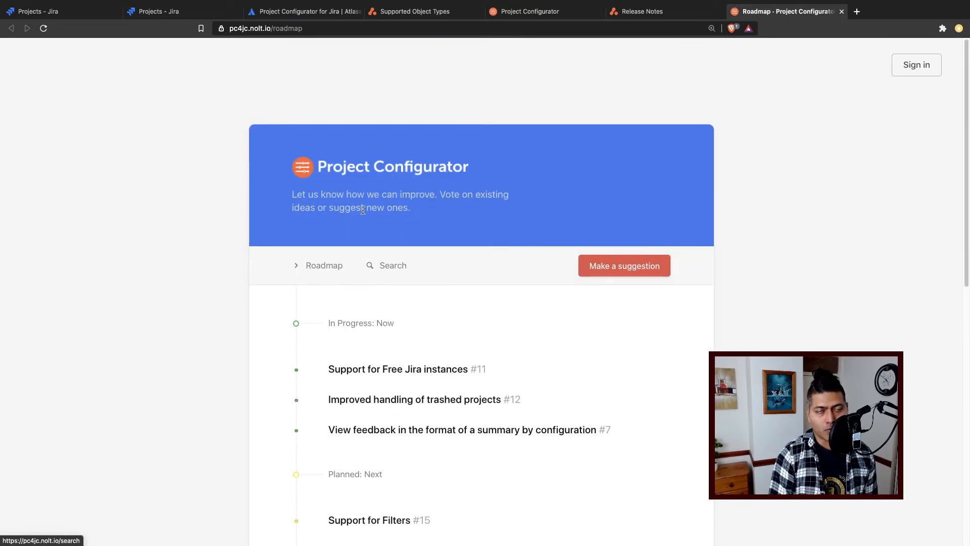
{"action": "left_click", "coordinate": [299, 271]}
{"action": "left_click", "coordinate": [243, 201]}
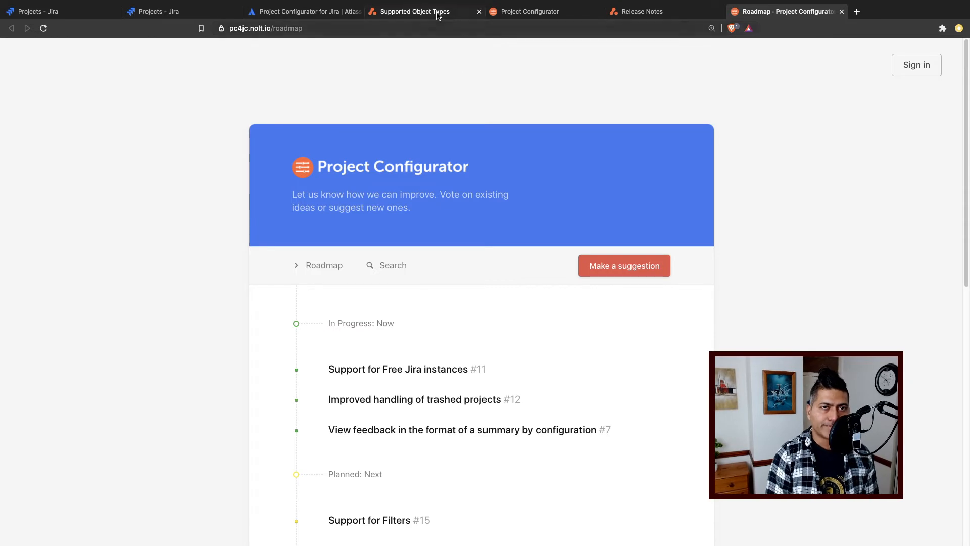
- Return to the migration page and review the simulation's Activity Log entries for the exported and simulated projects
{"action": "left_click", "coordinate": [558, 13]}
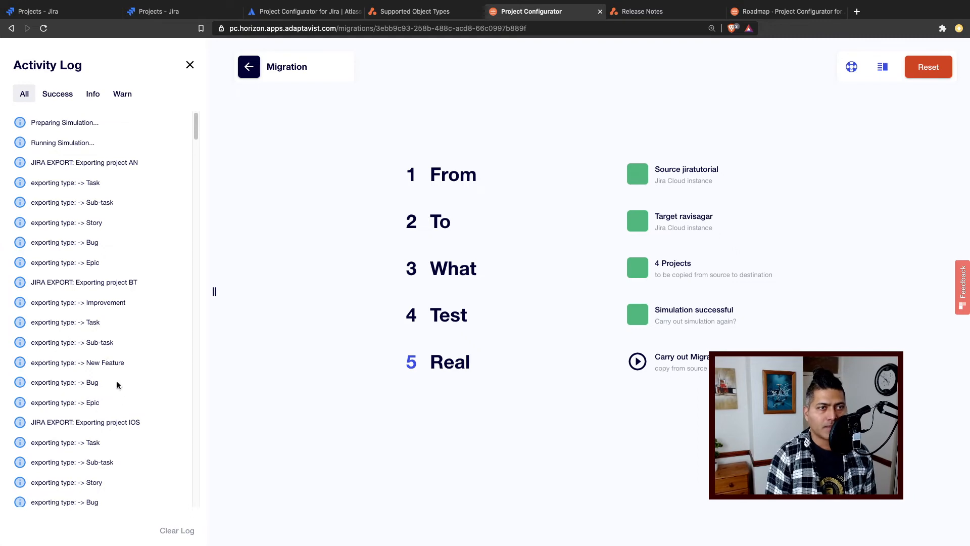
{"action": "scroll", "coordinate": [120, 281], "scroll_direction": "down", "scroll_amount": 2}
{"action": "scroll", "coordinate": [124, 286], "scroll_direction": "down", "scroll_amount": 10}
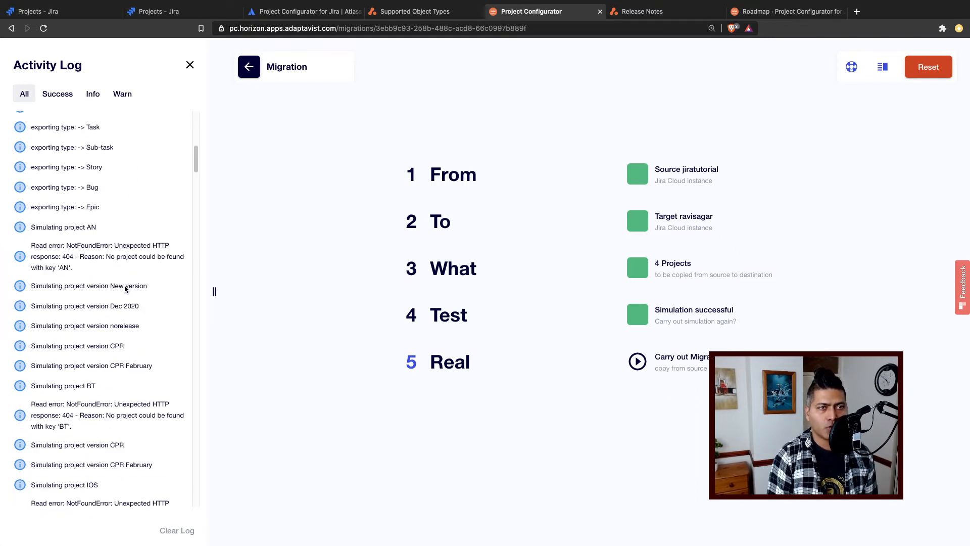
{"action": "scroll", "coordinate": [124, 287], "scroll_direction": "up", "scroll_amount": 11}
{"action": "scroll", "coordinate": [68, 185], "scroll_direction": "up", "scroll_amount": 2}
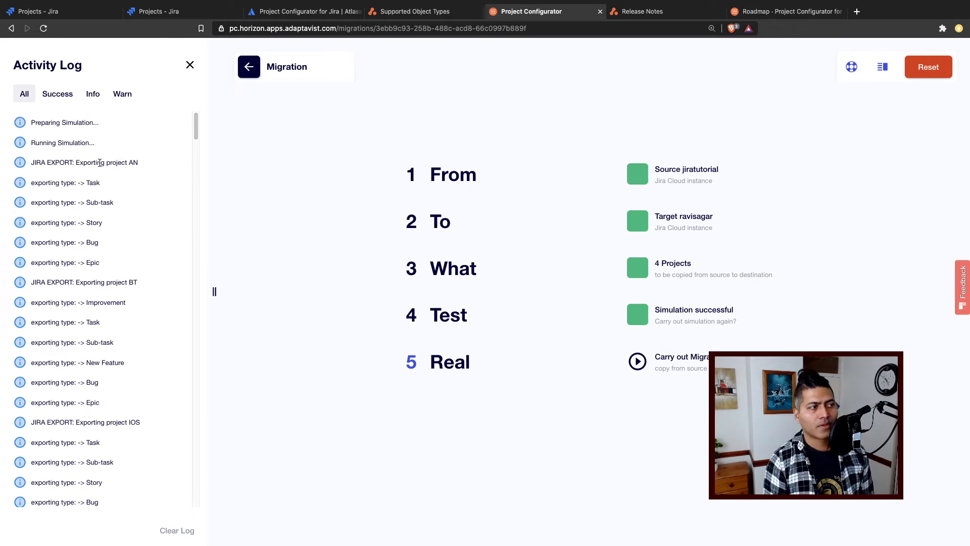
- Enlarge the page and review the Activity Log's export entries for projects AN, BT, IOS and KAN
{"action": "double_click", "coordinate": [135, 161]}
{"action": "key", "text": "super+plus"}
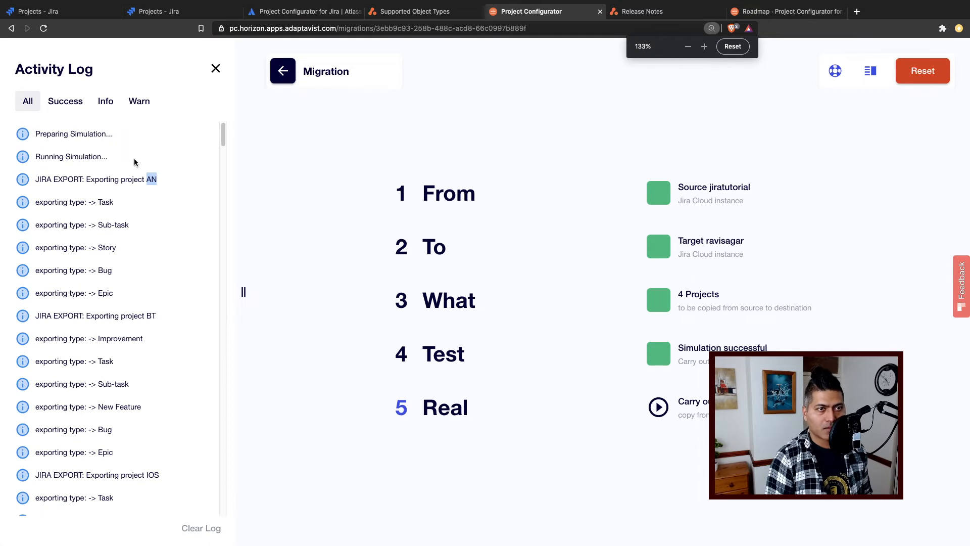
{"action": "key", "text": "super+plus"}
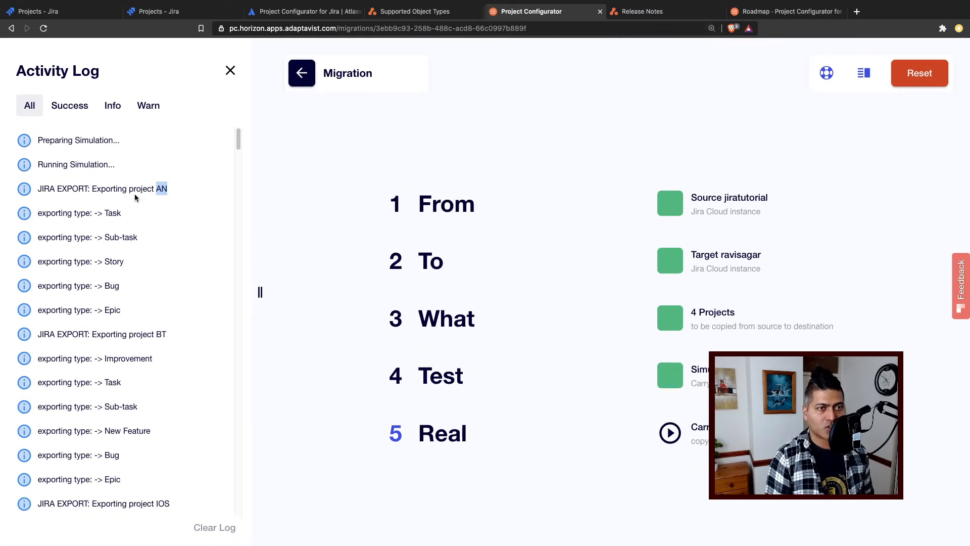
{"action": "scroll", "coordinate": [135, 197], "scroll_direction": "down", "scroll_amount": 2}
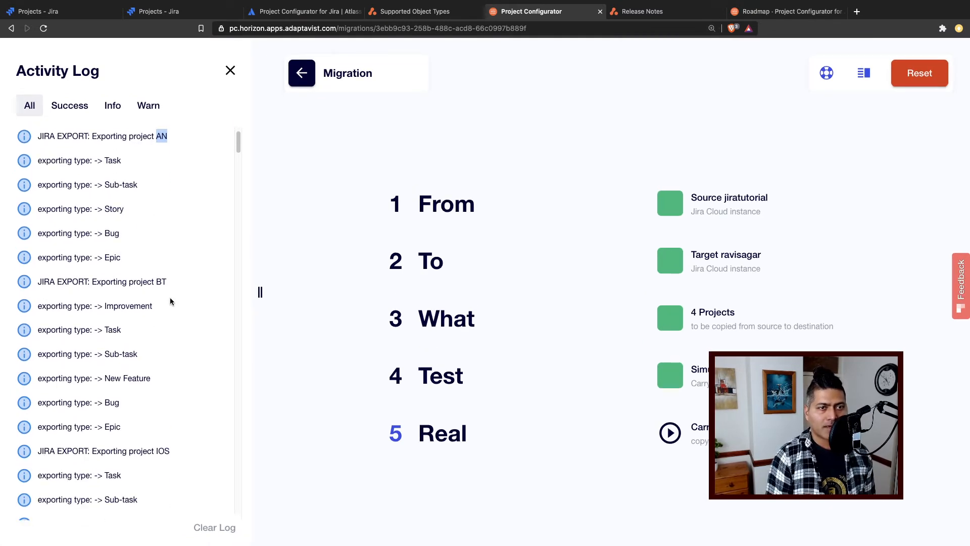
{"action": "scroll", "coordinate": [168, 297], "scroll_direction": "down", "scroll_amount": 4}
{"action": "scroll", "coordinate": [172, 303], "scroll_direction": "down", "scroll_amount": 5}
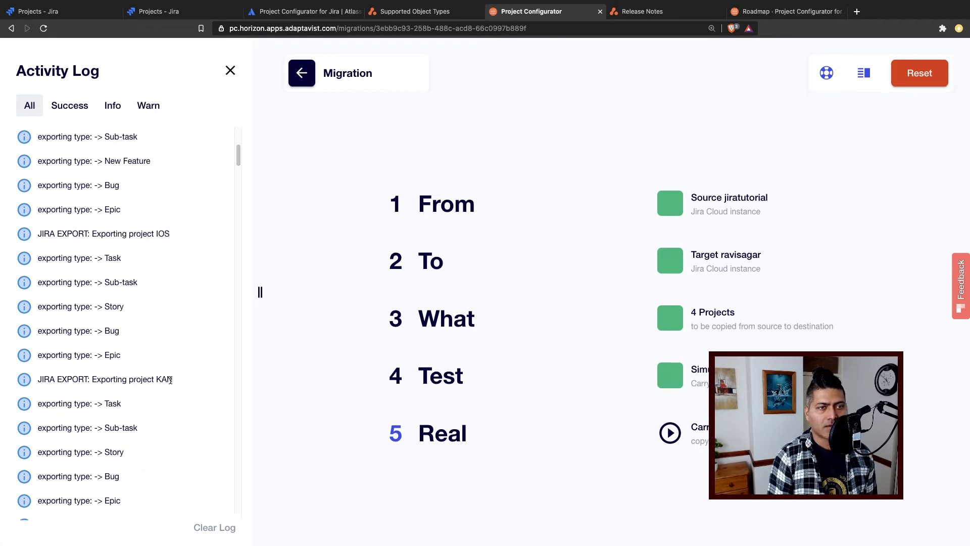
{"action": "left_click_drag", "start_coordinate": [172, 379], "coordinate": [103, 382]}
- Read the simulation entries for the four projects and their project versions, including the read error messages
{"action": "scroll", "coordinate": [147, 380], "scroll_direction": "down", "scroll_amount": 10}
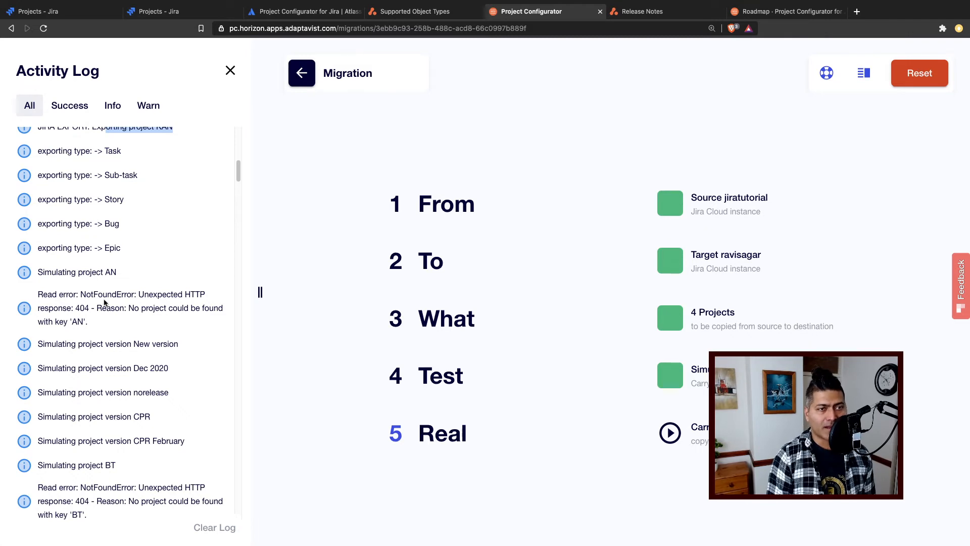
{"action": "scroll", "coordinate": [153, 295], "scroll_direction": "down", "scroll_amount": 6}
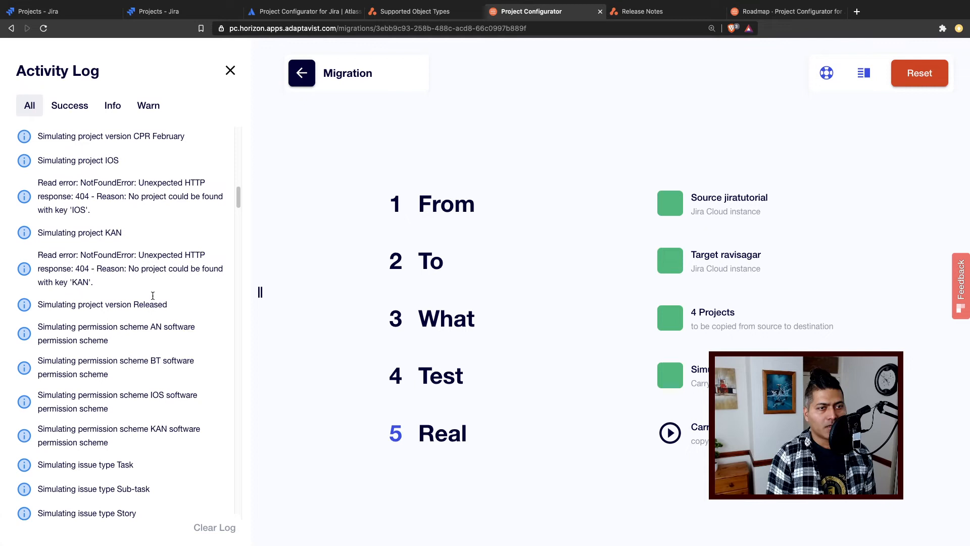
{"action": "triple_click", "coordinate": [154, 268]}
{"action": "scroll", "coordinate": [157, 275], "scroll_direction": "down", "scroll_amount": 2}
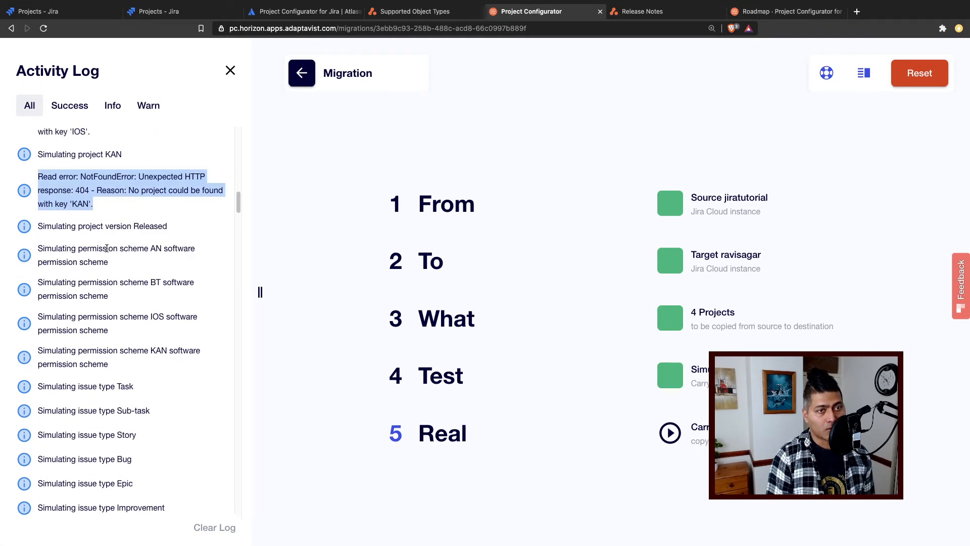
{"action": "left_click_drag", "start_coordinate": [62, 226], "coordinate": [126, 226]}
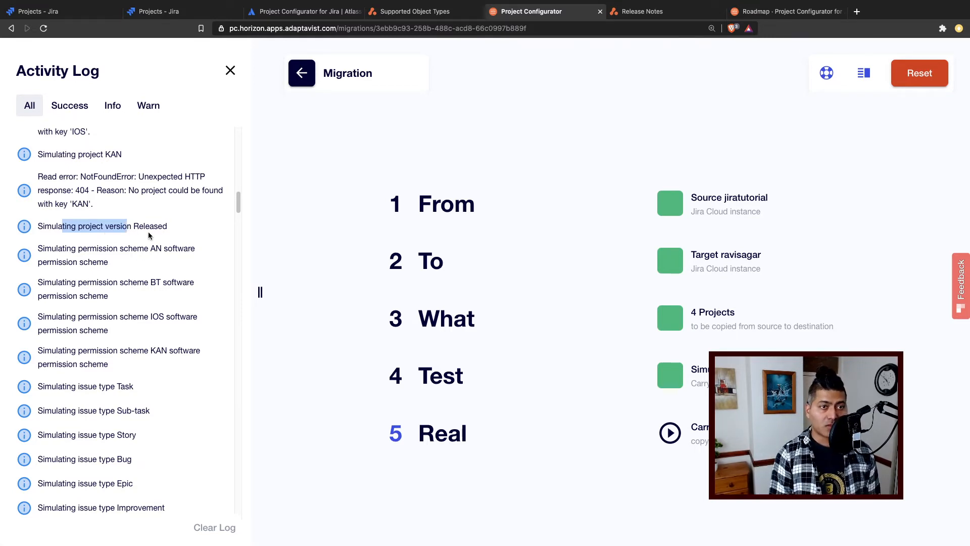
- Examine the simulated permission schemes, issue types, issue type schemes, roles and role actors in the Activity Log
{"action": "scroll", "coordinate": [149, 235], "scroll_direction": "down", "scroll_amount": 2}
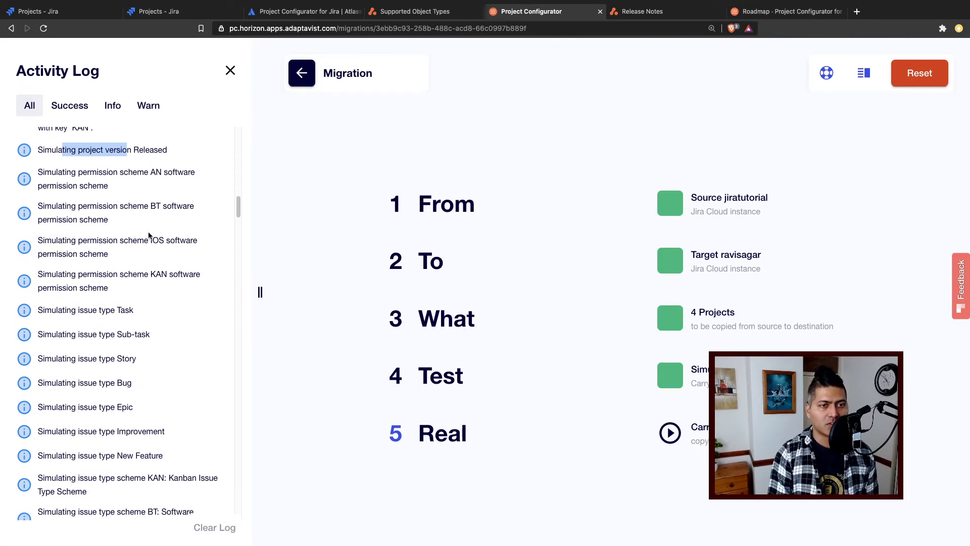
{"action": "scroll", "coordinate": [149, 236], "scroll_direction": "down", "scroll_amount": 2}
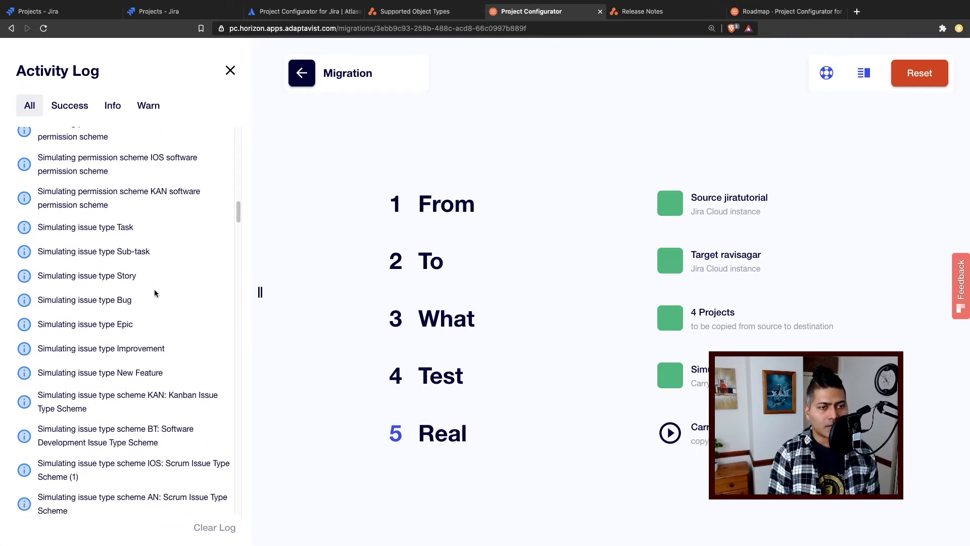
{"action": "scroll", "coordinate": [153, 289], "scroll_direction": "down", "scroll_amount": 9}
{"action": "scroll", "coordinate": [151, 317], "scroll_direction": "down", "scroll_amount": 4}
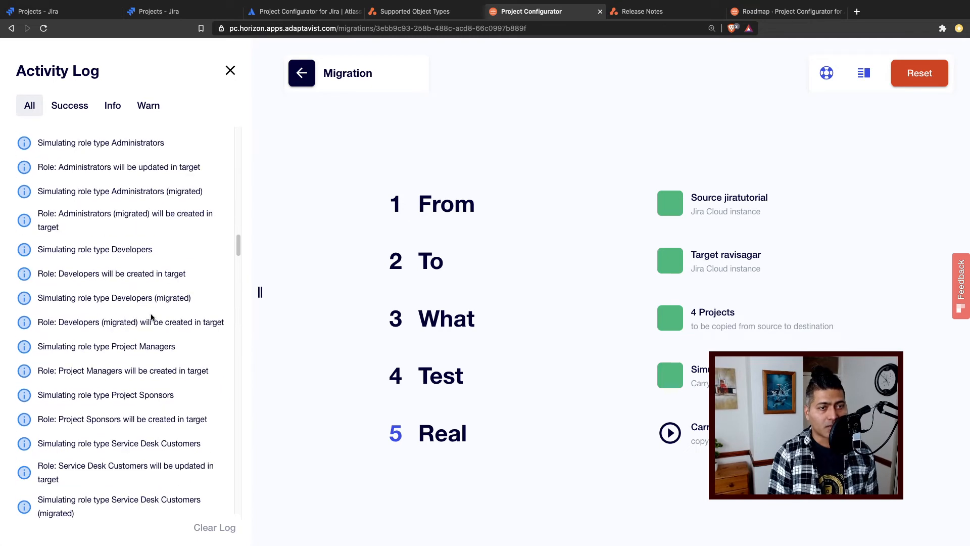
{"action": "scroll", "coordinate": [151, 317], "scroll_direction": "down", "scroll_amount": 1}
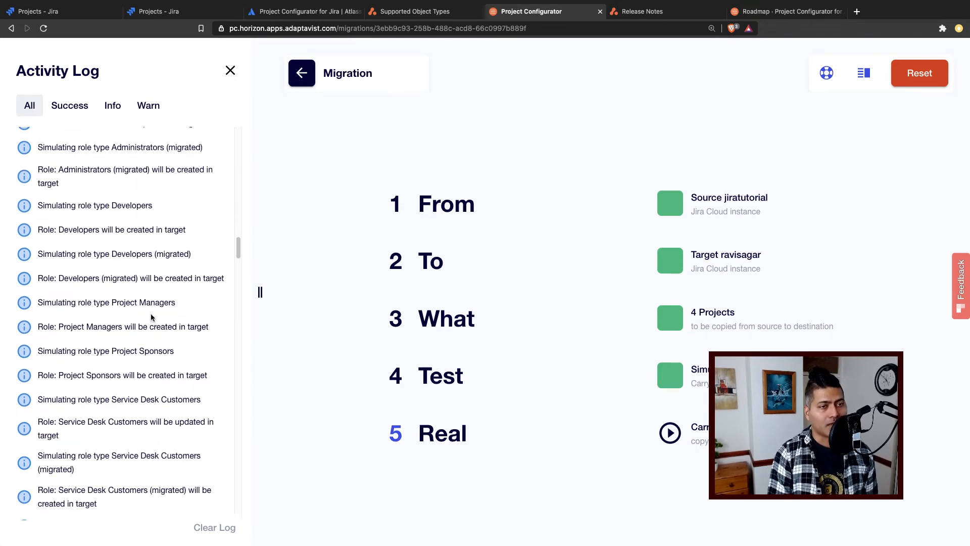
{"action": "scroll", "coordinate": [151, 317], "scroll_direction": "down", "scroll_amount": 3}
{"action": "scroll", "coordinate": [151, 317], "scroll_direction": "down", "scroll_amount": 2}
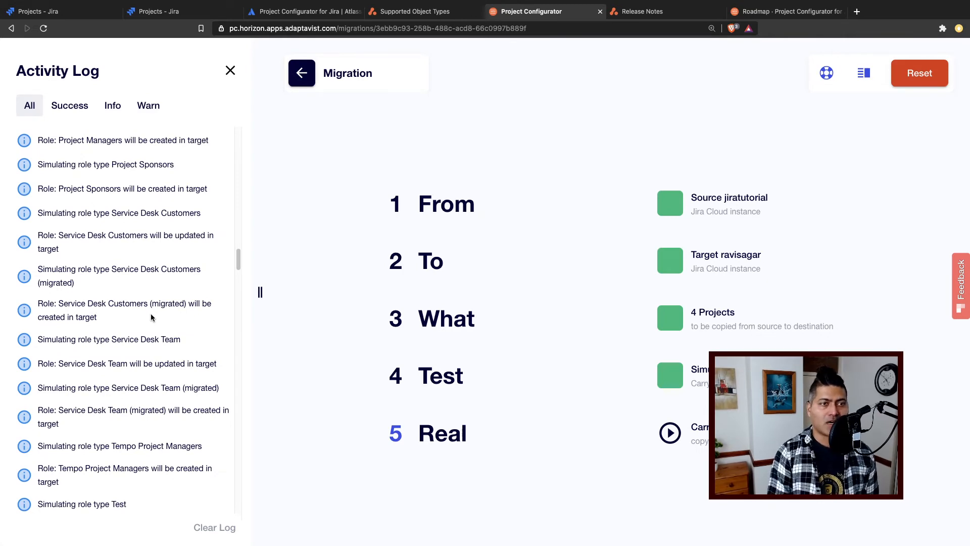
{"action": "scroll", "coordinate": [151, 318], "scroll_direction": "down", "scroll_amount": 15}
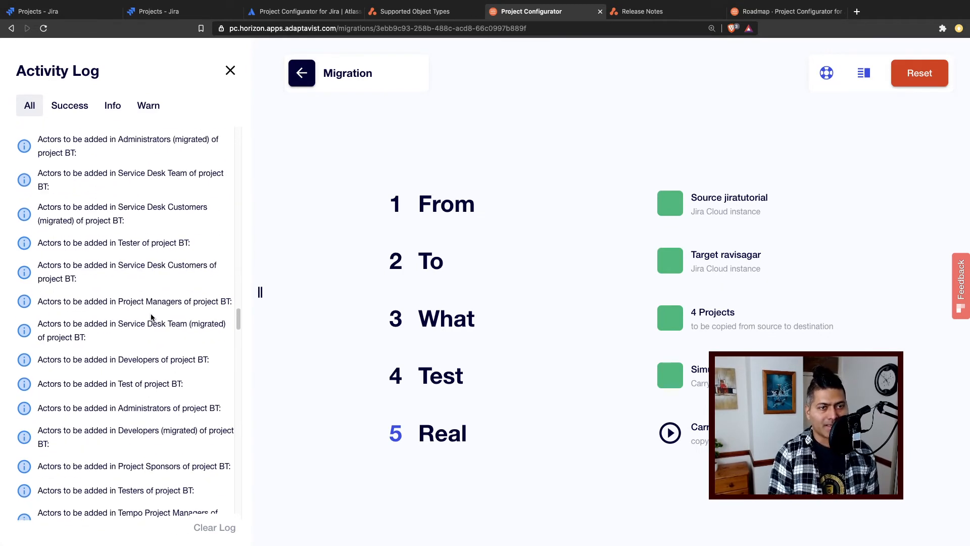
- Read the simulation warnings about workflow schemes and about custom fields on the Software Development screens of project BT
{"action": "scroll", "coordinate": [151, 317], "scroll_direction": "down", "scroll_amount": 15}
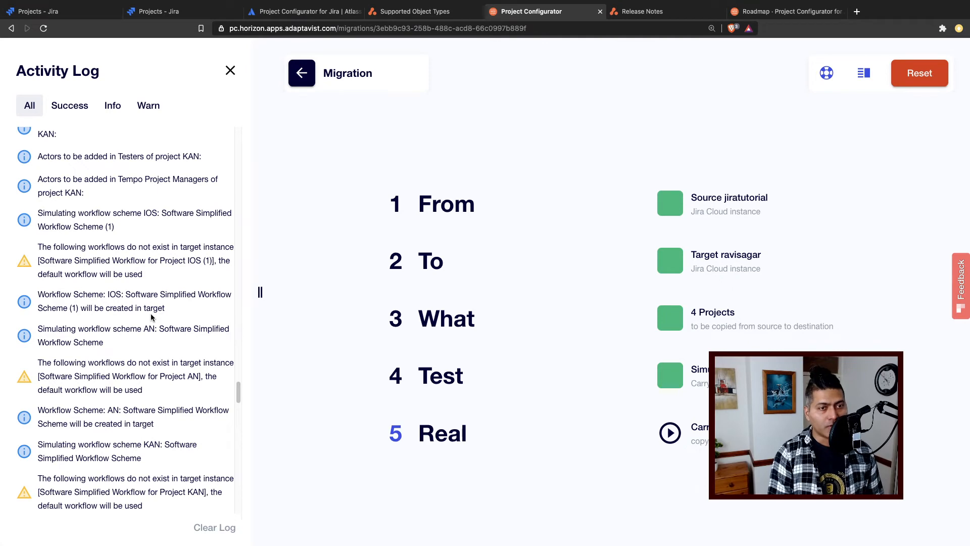
{"action": "scroll", "coordinate": [151, 317], "scroll_direction": "down", "scroll_amount": 15}
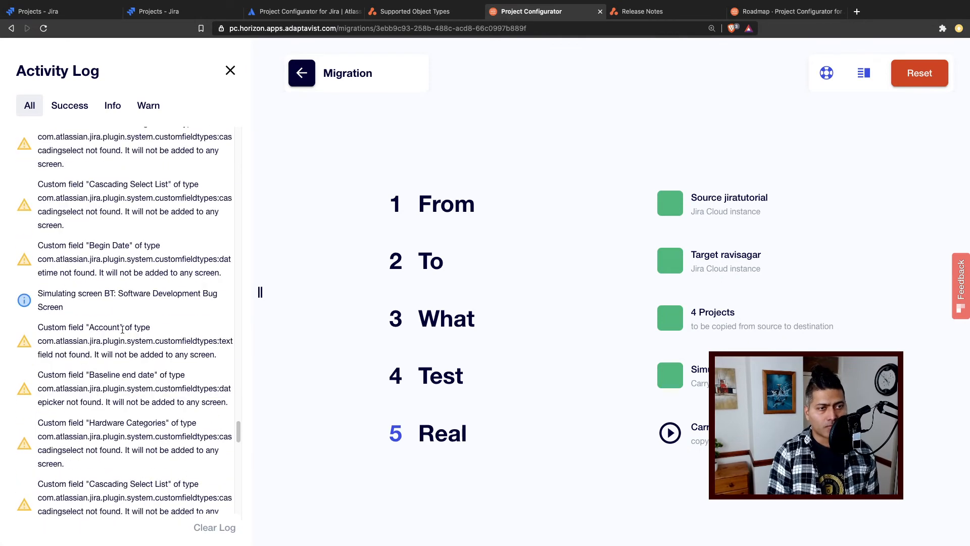
{"action": "triple_click", "coordinate": [69, 337]}
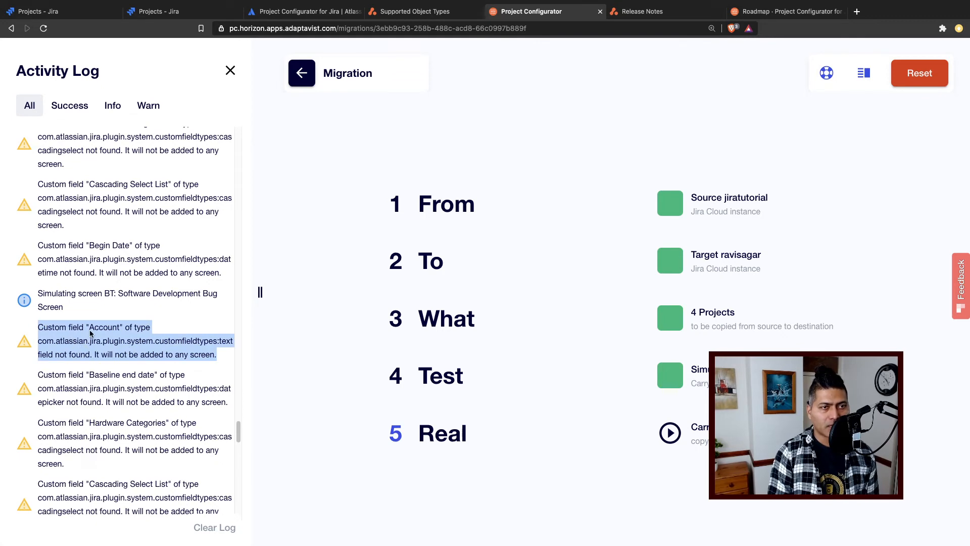
{"action": "scroll", "coordinate": [91, 331], "scroll_direction": "up", "scroll_amount": 10}
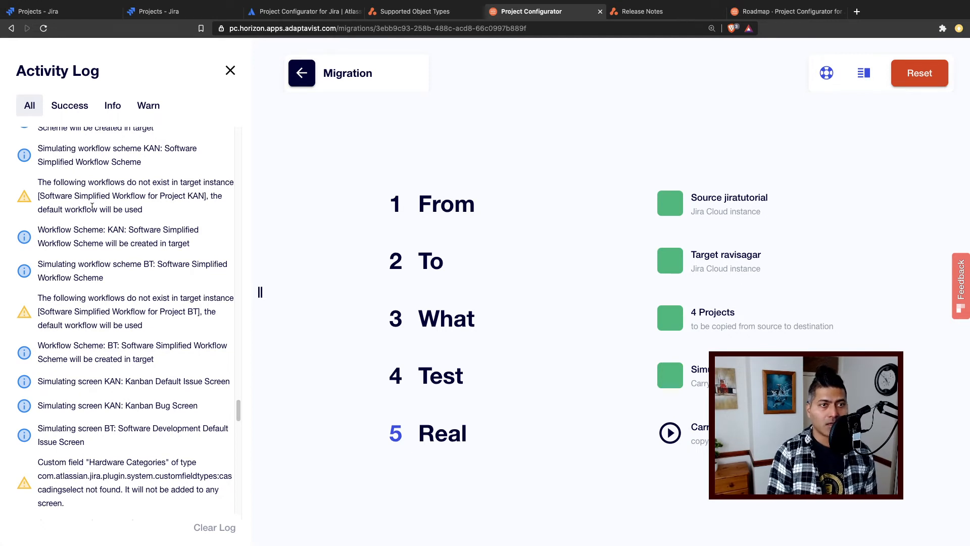
{"action": "left_click_drag", "start_coordinate": [143, 211], "coordinate": [88, 196]}
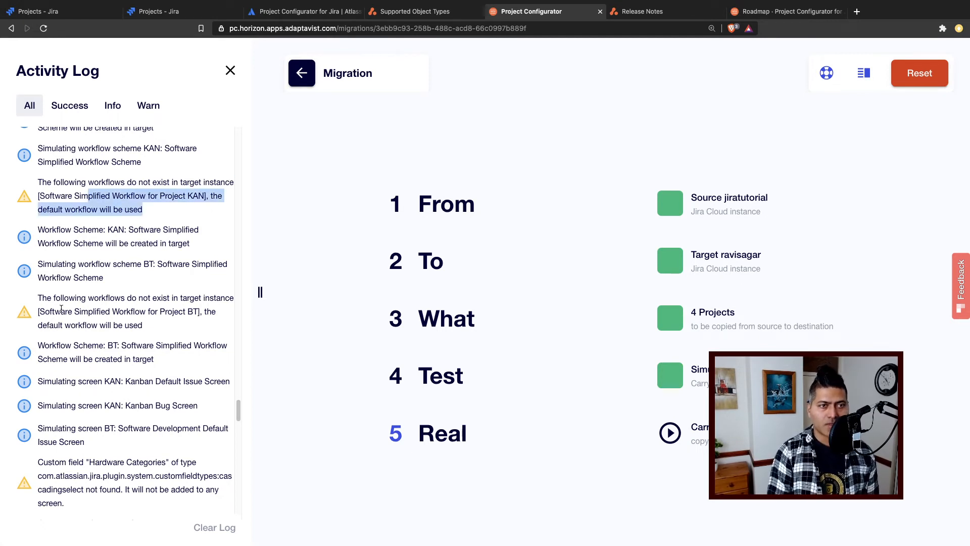
{"action": "scroll", "coordinate": [79, 309], "scroll_direction": "down", "scroll_amount": 2}
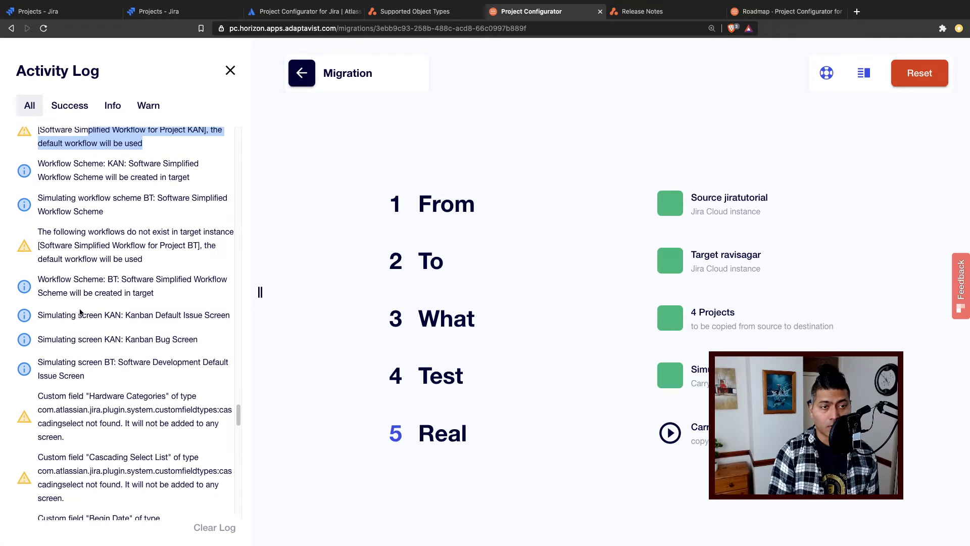
{"action": "scroll", "coordinate": [80, 312], "scroll_direction": "down", "scroll_amount": 1}
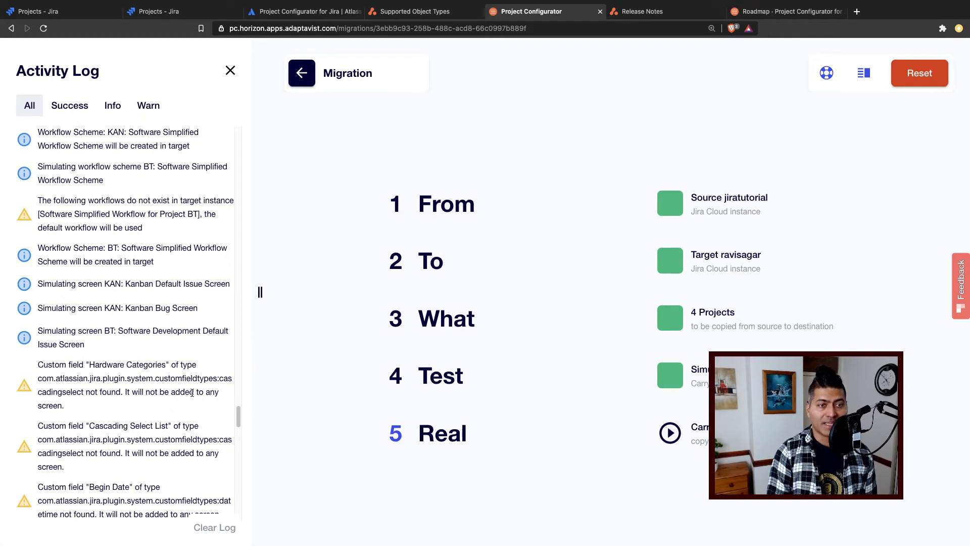
{"action": "scroll", "coordinate": [189, 393], "scroll_direction": "down", "scroll_amount": 3}
{"action": "scroll", "coordinate": [174, 392], "scroll_direction": "down", "scroll_amount": 4}
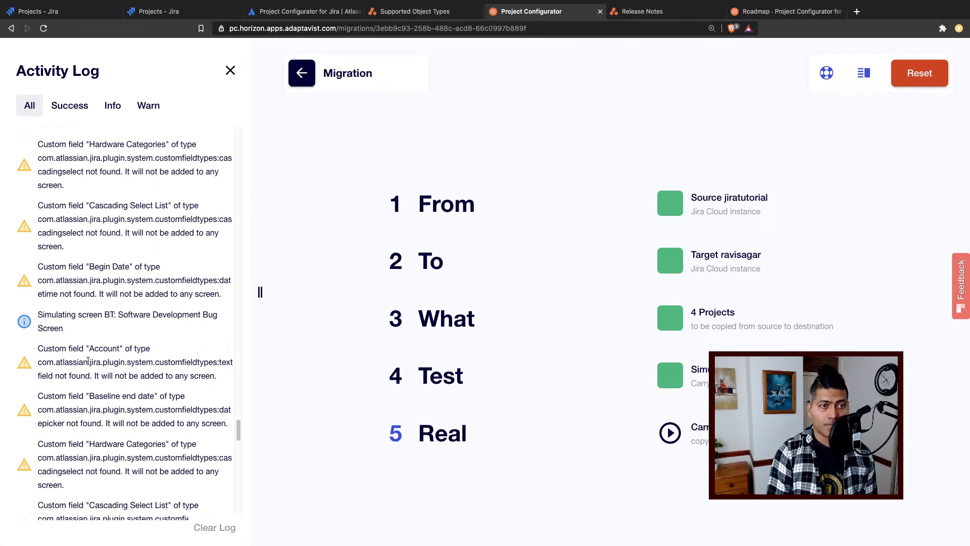
- Check the remaining screen and screen scheme entries through the end of the log, and return to the workflow scheme warnings
{"action": "scroll", "coordinate": [49, 326], "scroll_direction": "down", "scroll_amount": 12}
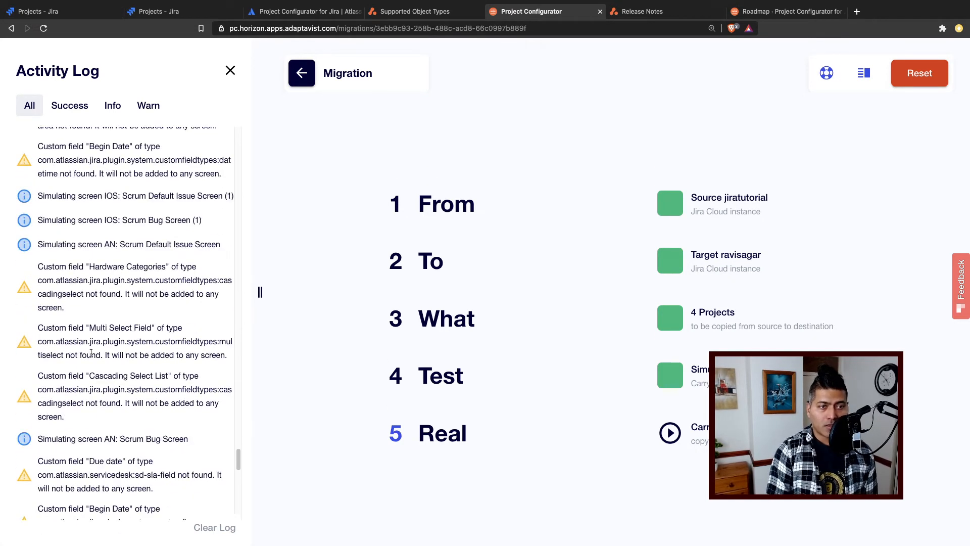
{"action": "scroll", "coordinate": [91, 353], "scroll_direction": "down", "scroll_amount": 10}
{"action": "scroll", "coordinate": [91, 352], "scroll_direction": "down", "scroll_amount": 7}
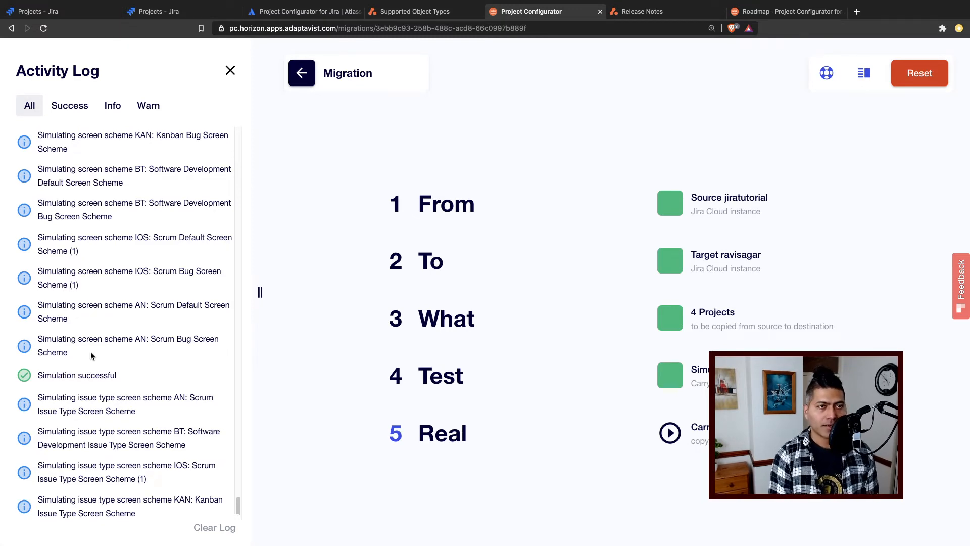
{"action": "scroll", "coordinate": [91, 355], "scroll_direction": "up", "scroll_amount": 10}
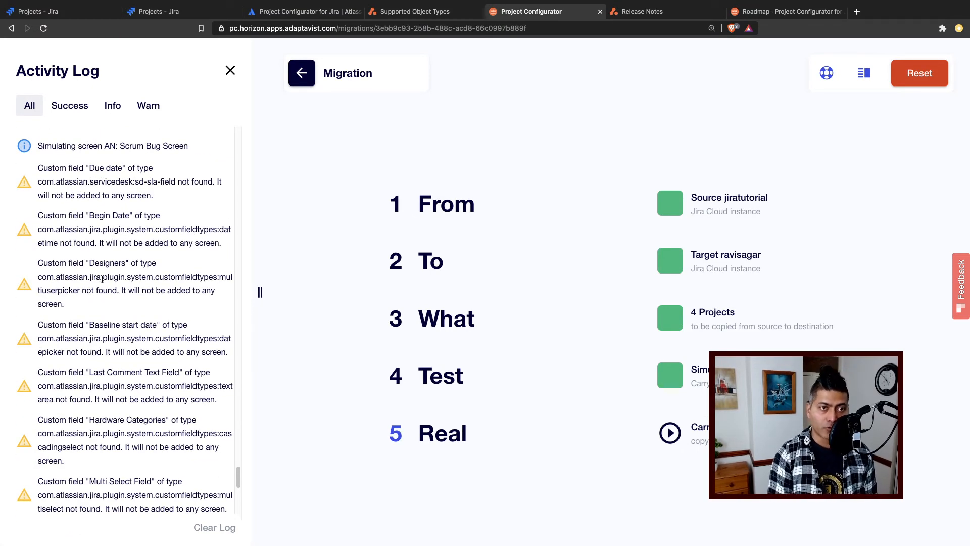
{"action": "scroll", "coordinate": [99, 280], "scroll_direction": "up", "scroll_amount": 8}
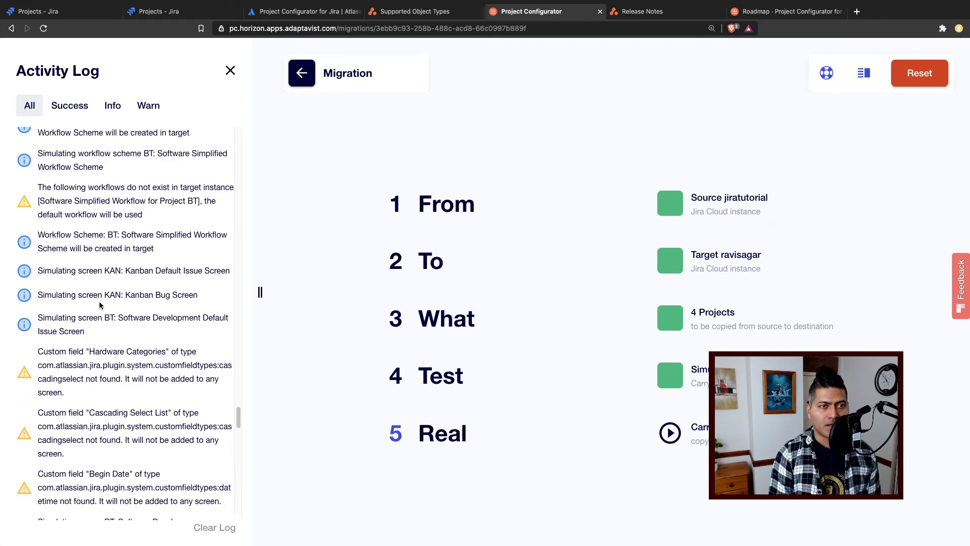
{"action": "scroll", "coordinate": [99, 306], "scroll_direction": "up", "scroll_amount": 6}
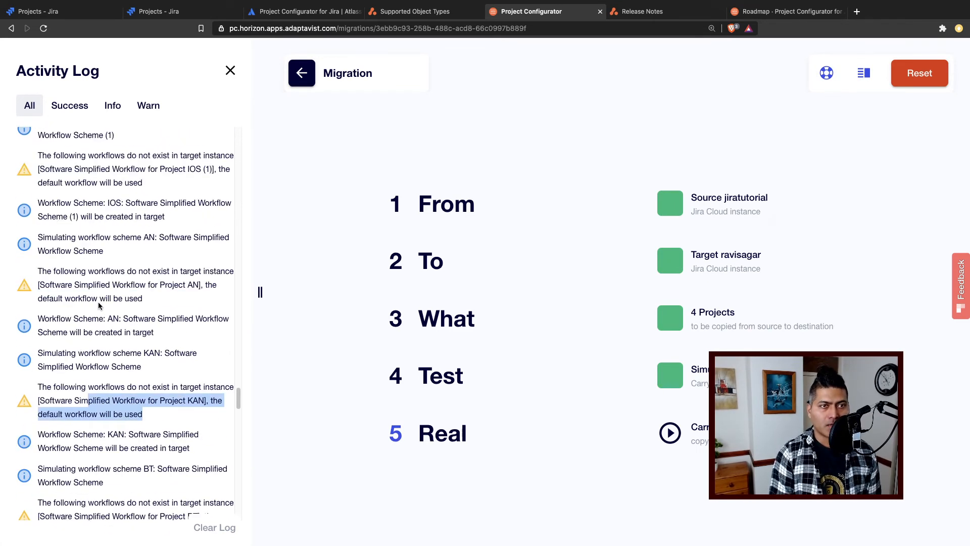
- Start the real migration of the 4 projects from Source jiratutorial to Target ravisagar and check the end of the Activity Log
{"action": "left_click", "coordinate": [670, 433]}
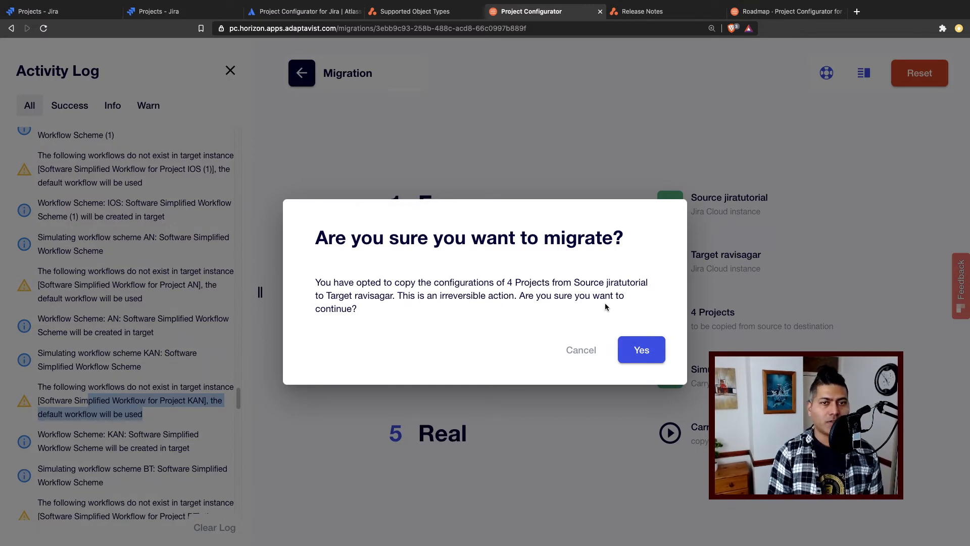
{"action": "left_click", "coordinate": [640, 351]}
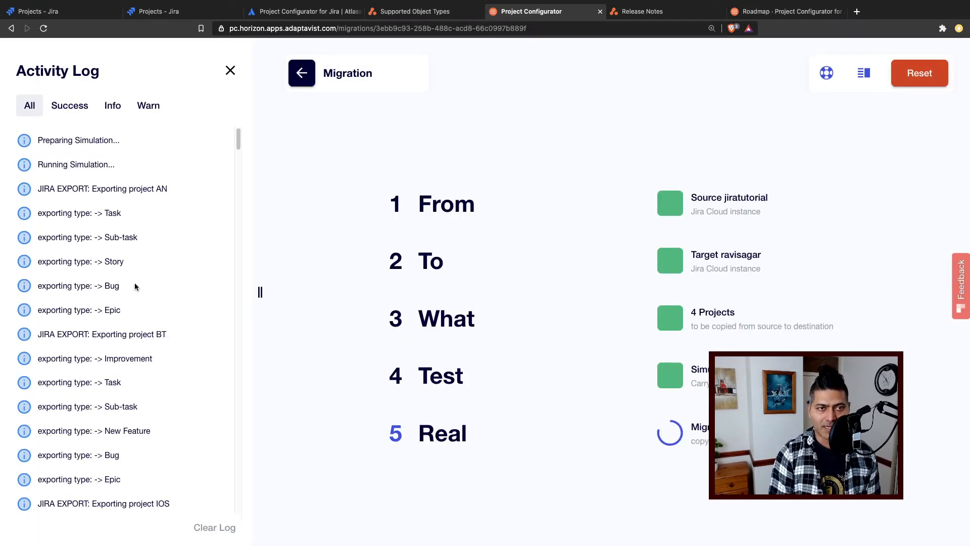
{"action": "scroll", "coordinate": [134, 283], "scroll_direction": "down", "scroll_amount": 10}
{"action": "scroll", "coordinate": [212, 212], "scroll_direction": "down", "scroll_amount": 10}
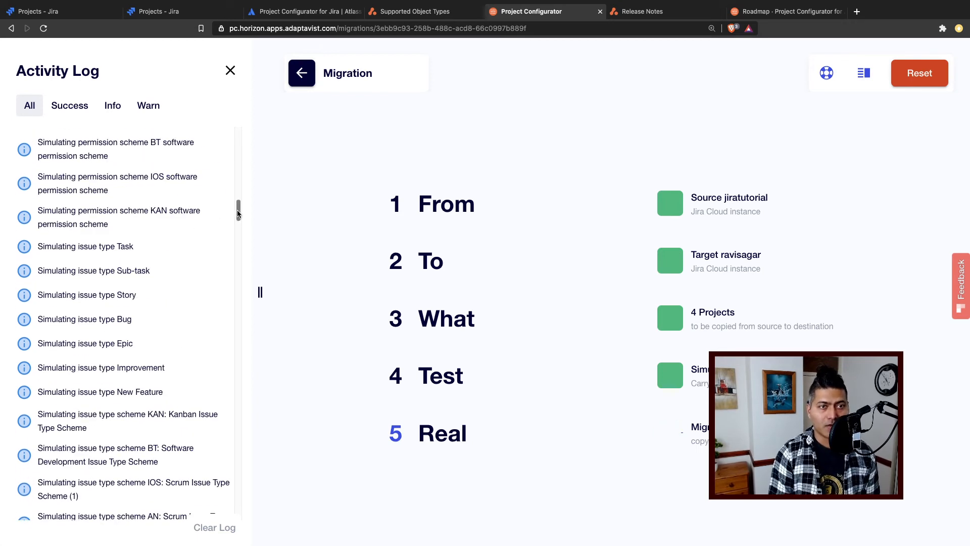
{"action": "scroll", "coordinate": [231, 497], "scroll_direction": "down", "scroll_amount": 20}
{"action": "scroll", "coordinate": [231, 497], "scroll_direction": "down", "scroll_amount": 5}
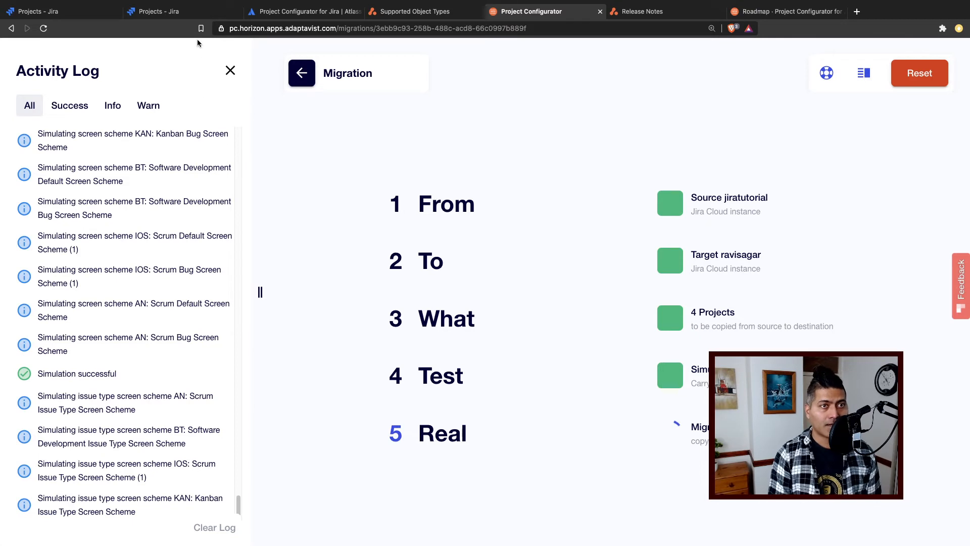
- View the Activity Log filtered by Success, Info and Warn, and return to all entries to follow the migration
{"action": "left_click", "coordinate": [76, 108]}
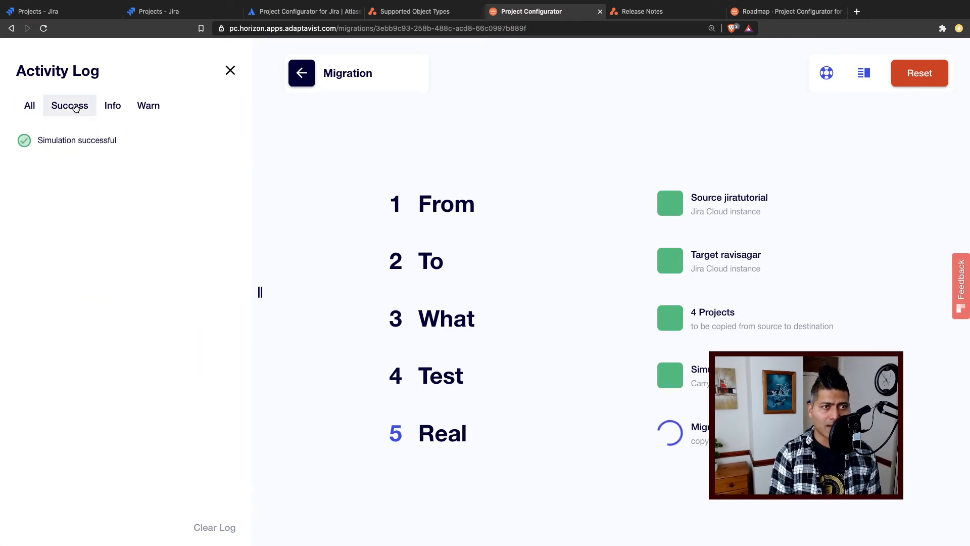
{"action": "left_click", "coordinate": [109, 107]}
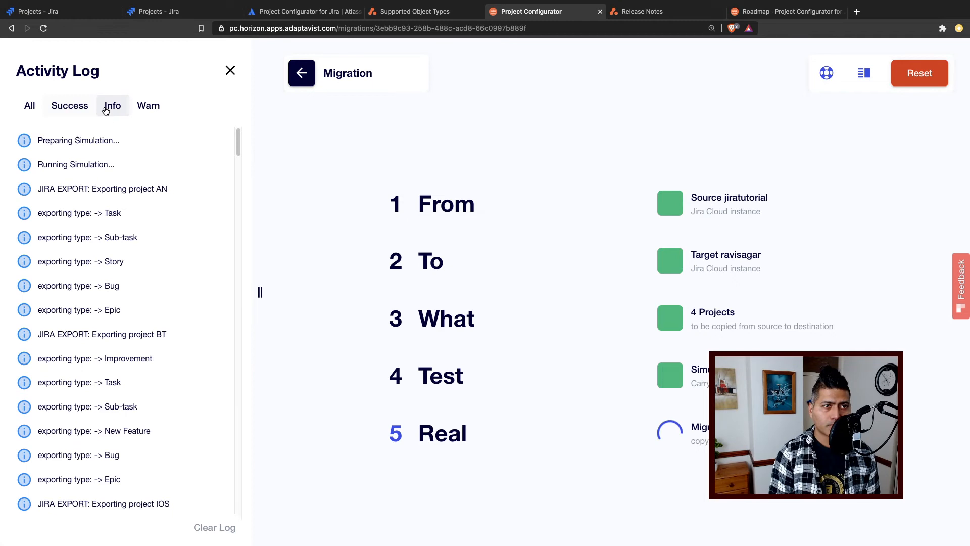
{"action": "left_click", "coordinate": [150, 108]}
{"action": "left_click", "coordinate": [32, 109]}
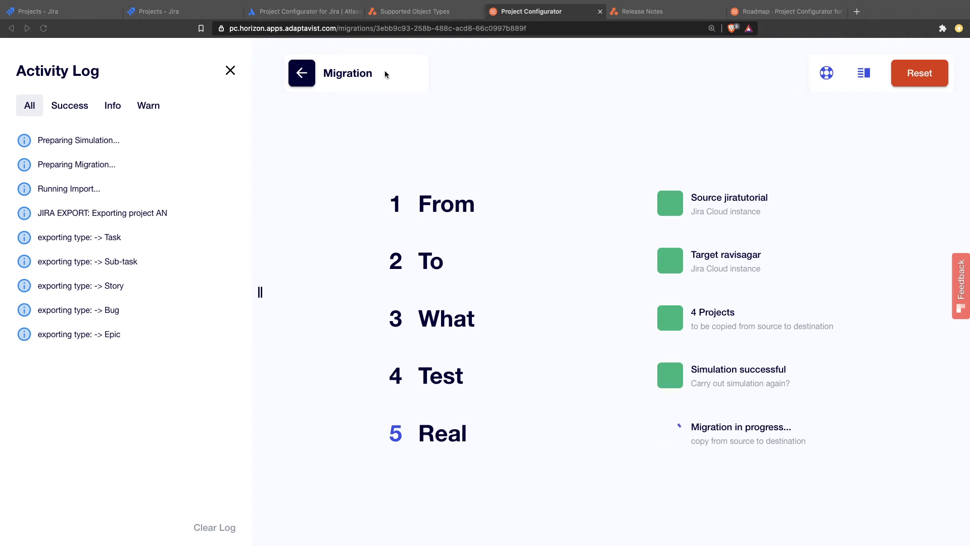
{"action": "left_click", "coordinate": [815, 100]}
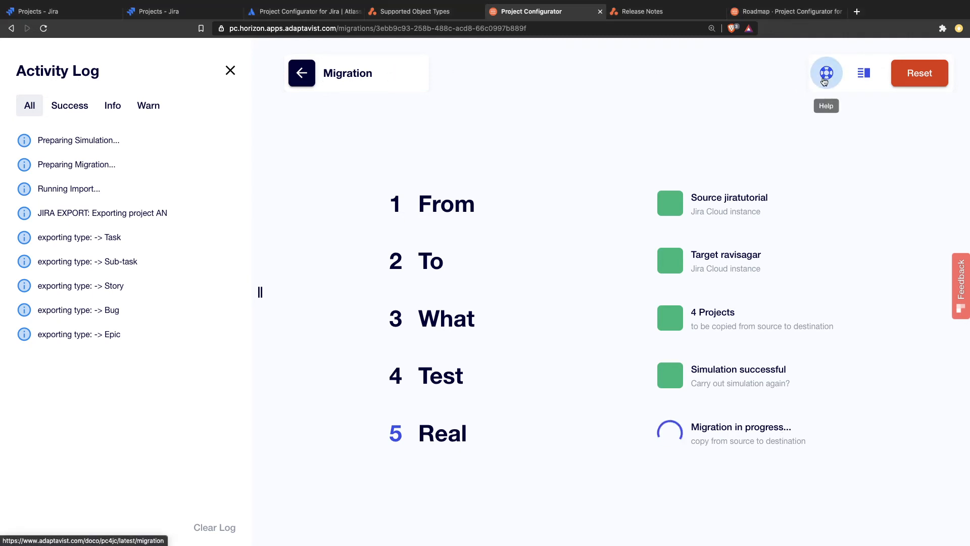
- Hide and reopen the Activity Log to check the running migration's export entries, and hide it again
{"action": "left_click", "coordinate": [870, 82]}
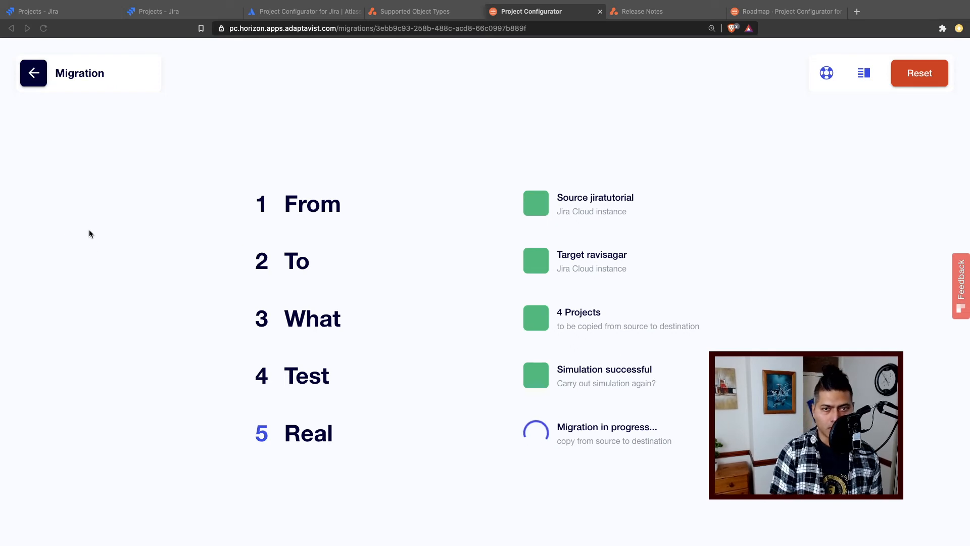
{"action": "left_click", "coordinate": [866, 76]}
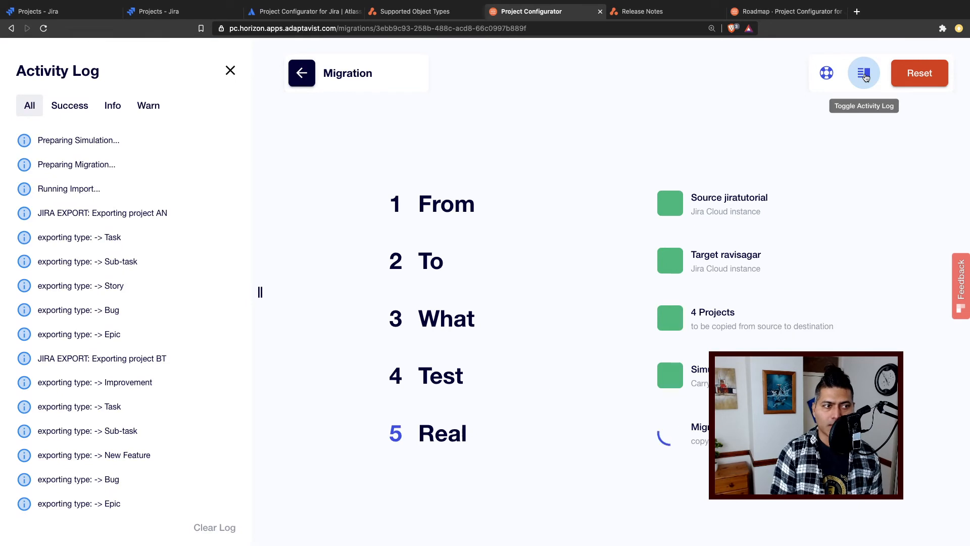
{"action": "left_click", "coordinate": [865, 77]}
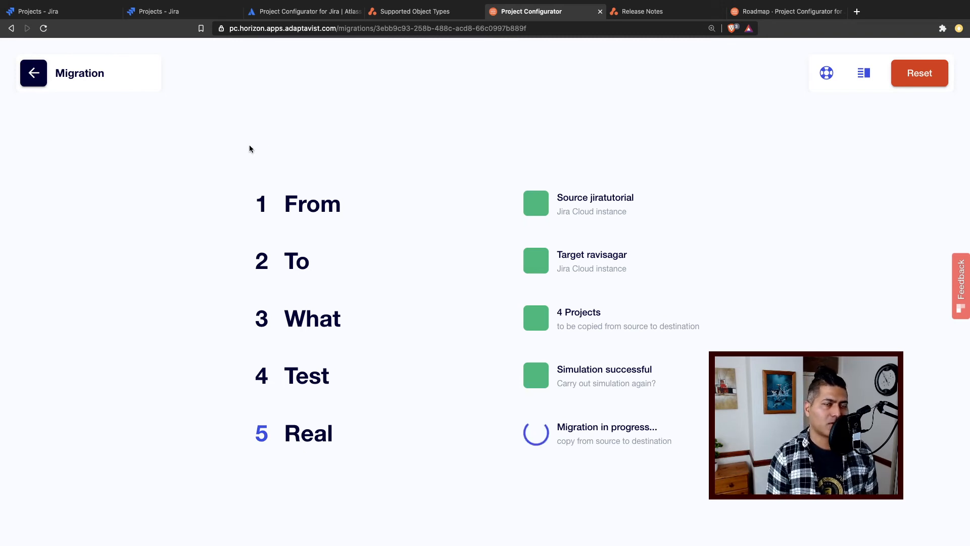
- Review the Project Configurator for Jira overview on the Atlassian Marketplace, glance at the product roadmap, and return to the migration
{"action": "left_click", "coordinate": [311, 11]}
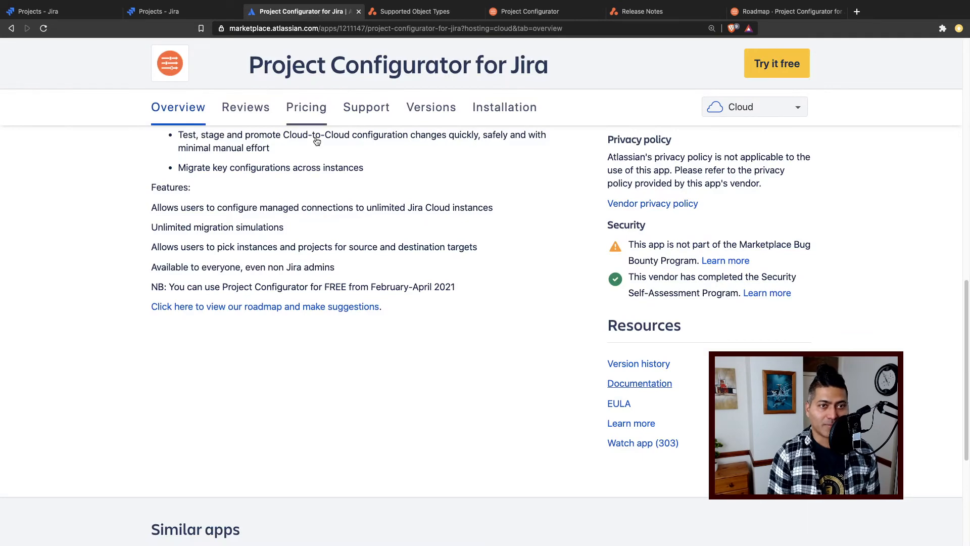
{"action": "scroll", "coordinate": [308, 212], "scroll_direction": "up", "scroll_amount": 10}
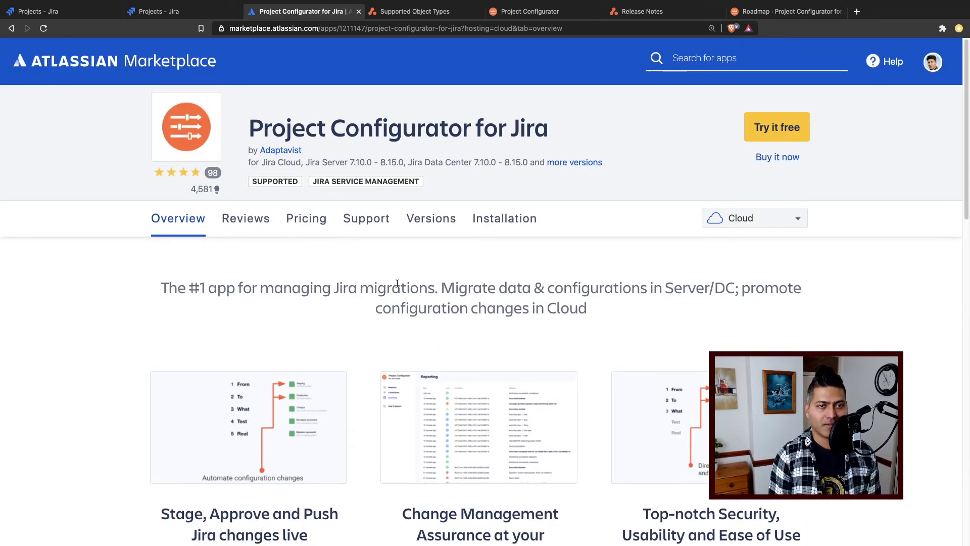
{"action": "scroll", "coordinate": [397, 284], "scroll_direction": "down", "scroll_amount": 8}
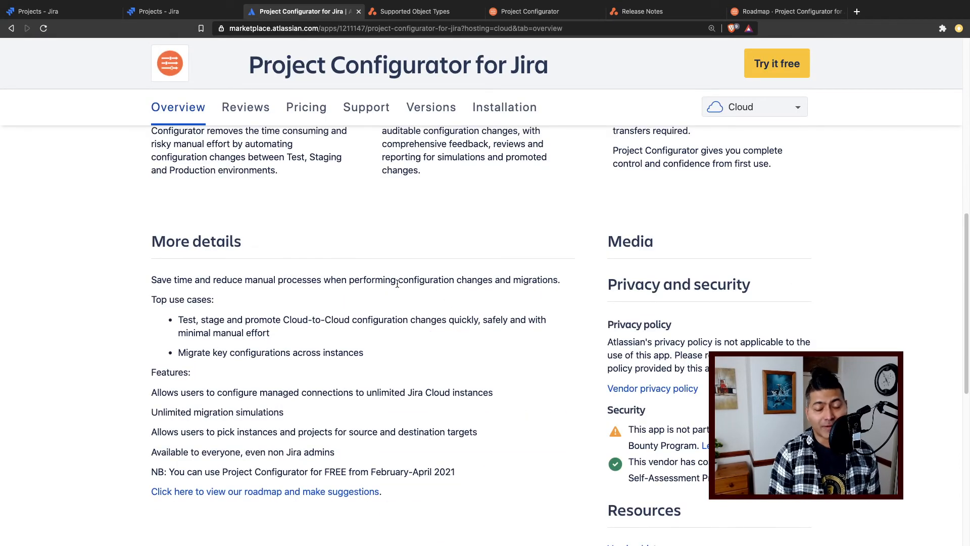
{"action": "scroll", "coordinate": [397, 284], "scroll_direction": "up", "scroll_amount": 6}
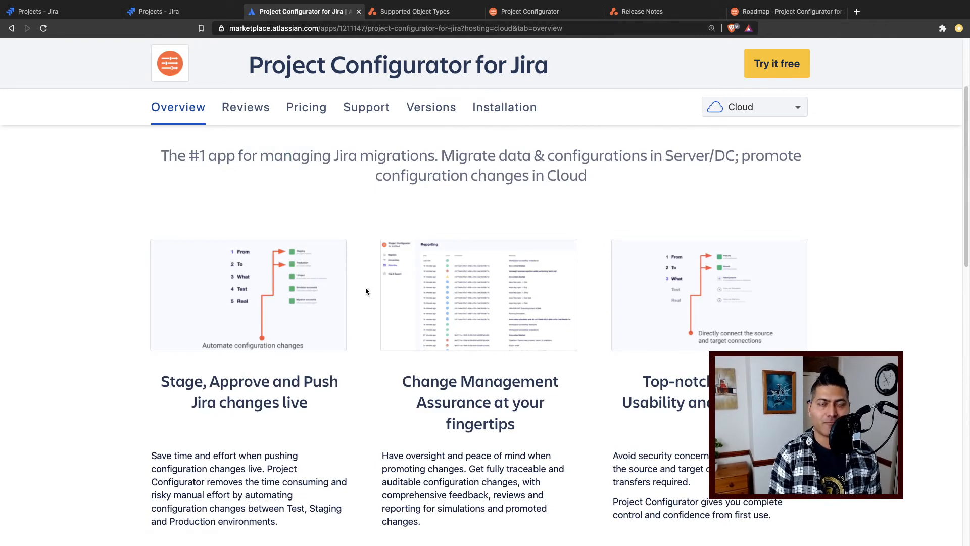
{"action": "scroll", "coordinate": [366, 287], "scroll_direction": "up", "scroll_amount": 4}
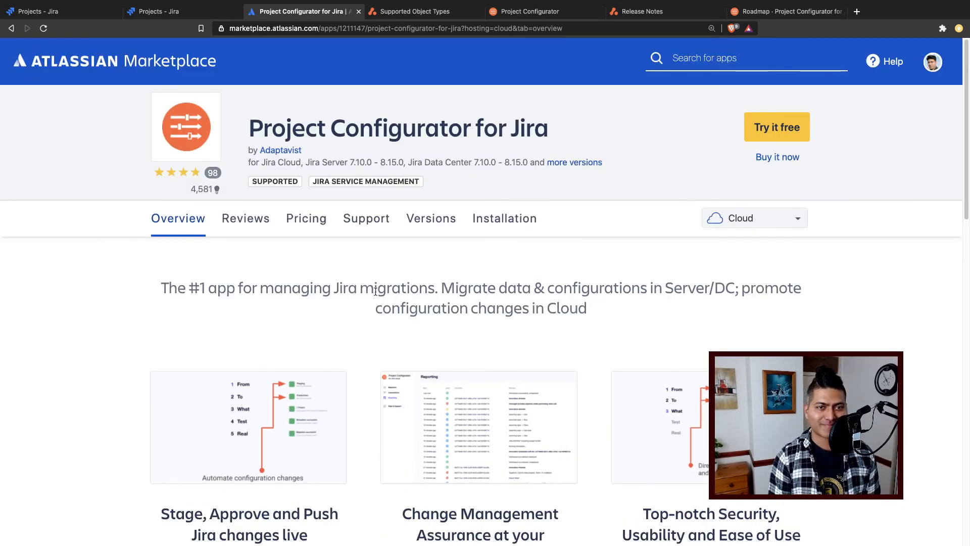
{"action": "double_click", "coordinate": [436, 298]}
{"action": "triple_click", "coordinate": [436, 298]}
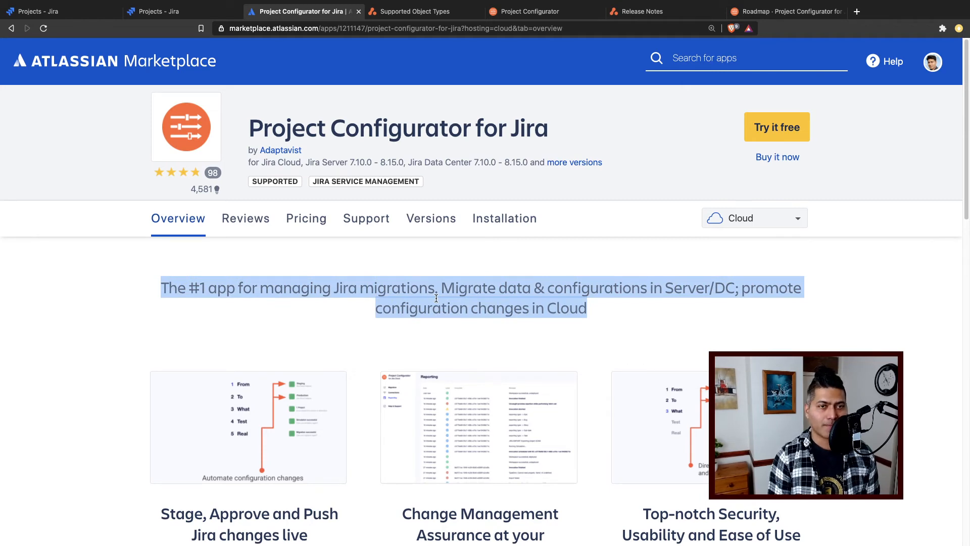
{"action": "scroll", "coordinate": [436, 298], "scroll_direction": "down", "scroll_amount": 6}
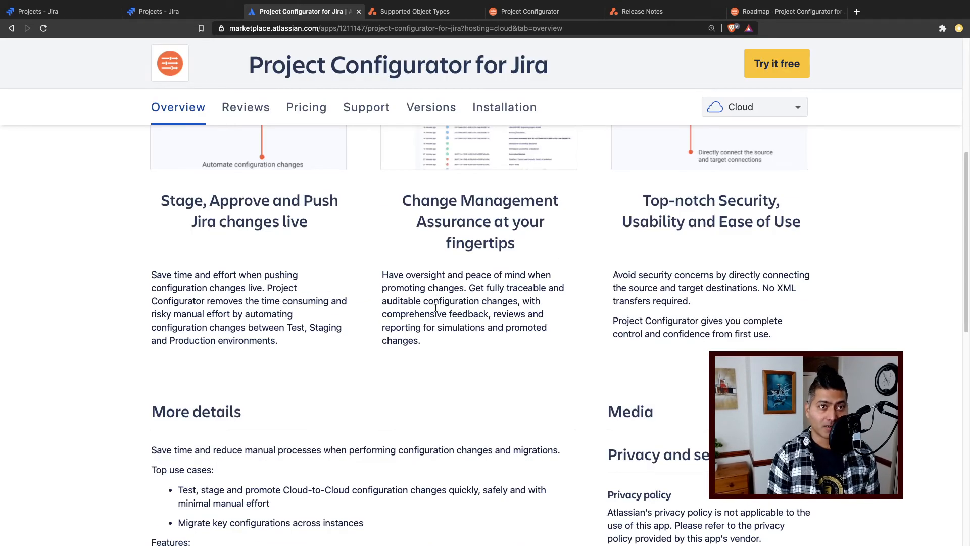
{"action": "left_click", "coordinate": [802, 13]}
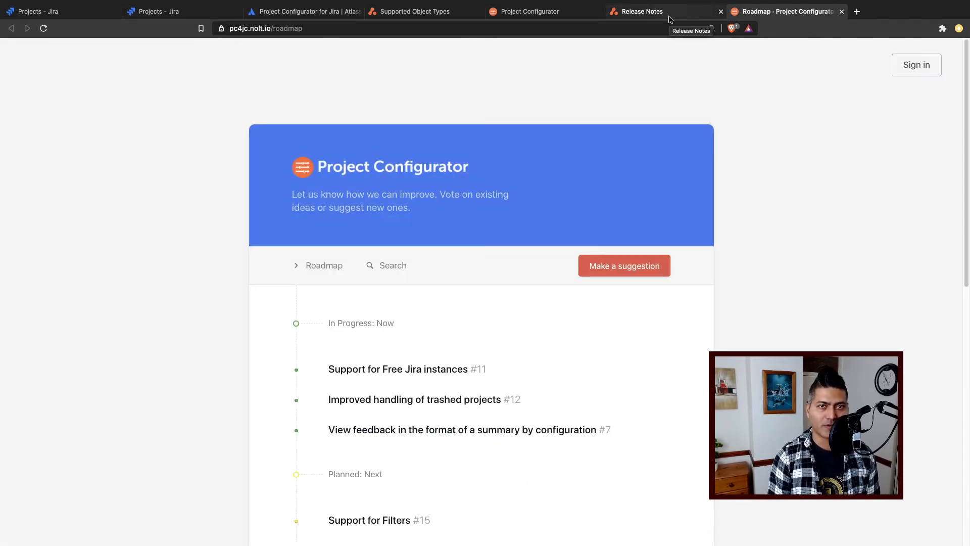
{"action": "left_click", "coordinate": [548, 15]}
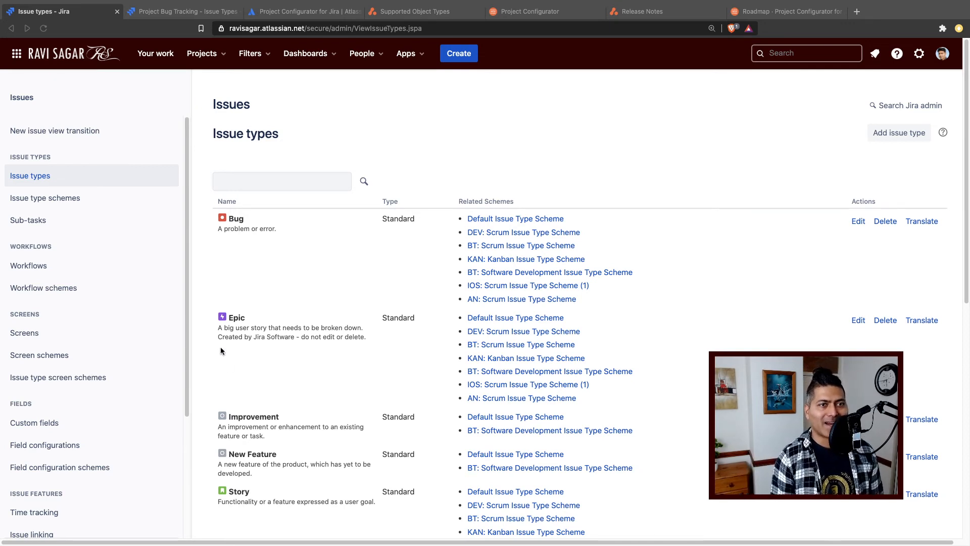
- Check the issue types with their related schemes, and the Screens list with its screen schemes, in the target Jira instance
{"action": "left_click", "coordinate": [458, 155]}
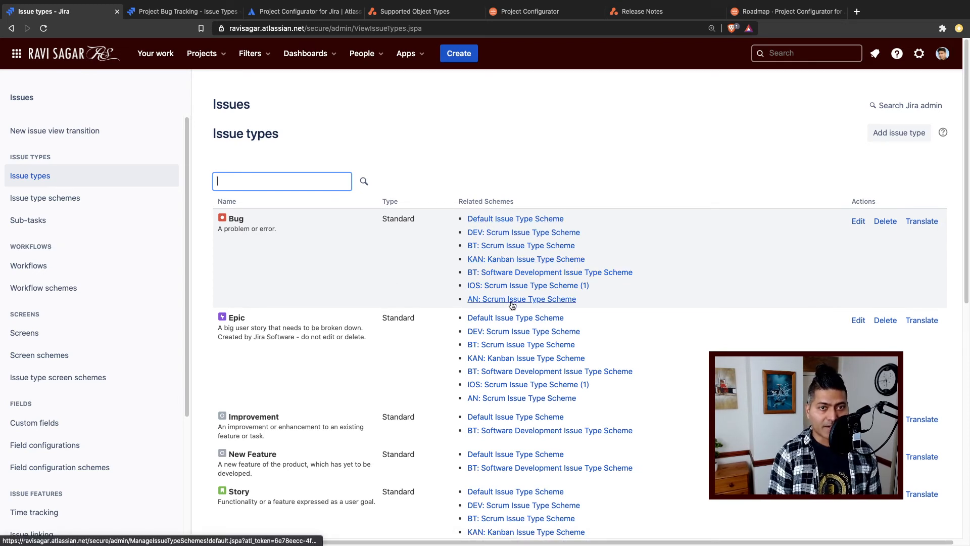
{"action": "scroll", "coordinate": [94, 319], "scroll_direction": "down", "scroll_amount": 1}
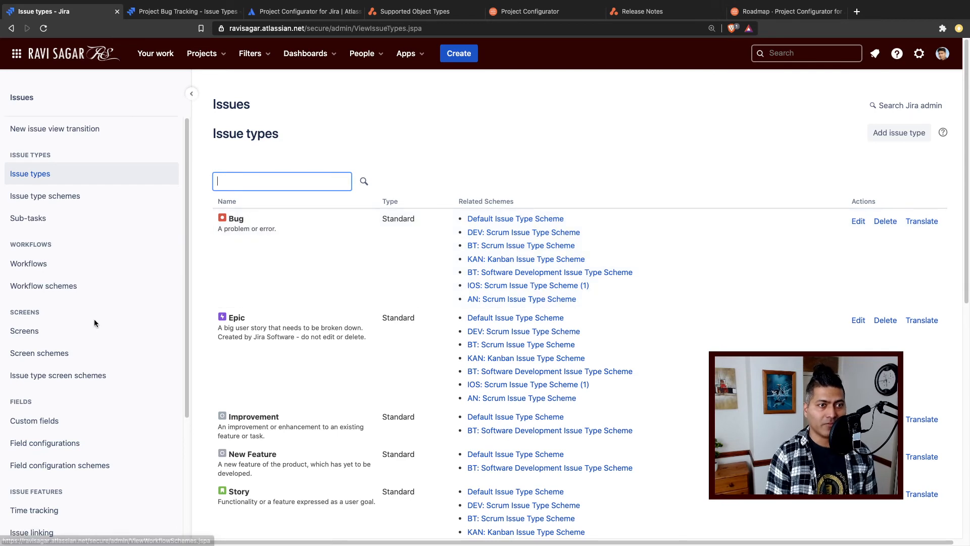
{"action": "left_click", "coordinate": [65, 334]}
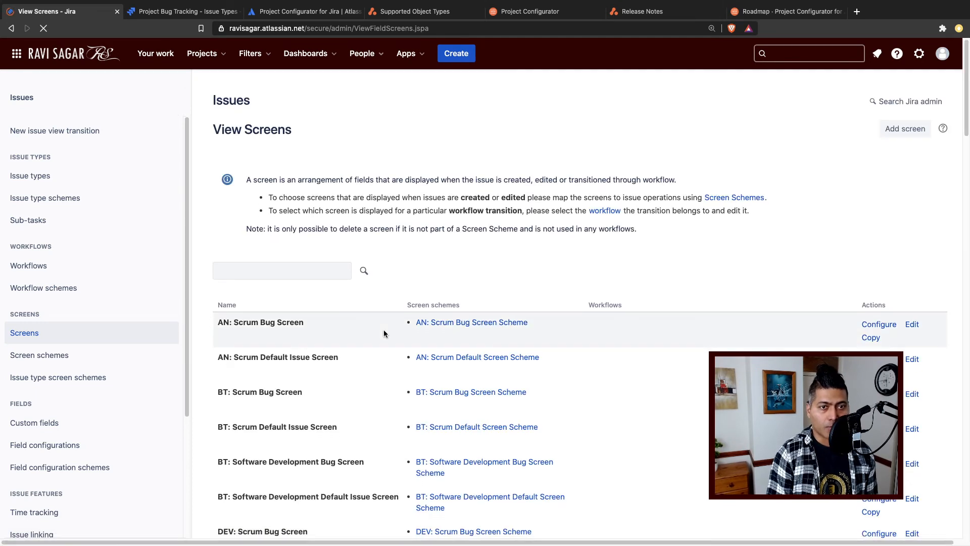
{"action": "scroll", "coordinate": [384, 330], "scroll_direction": "down", "scroll_amount": 2}
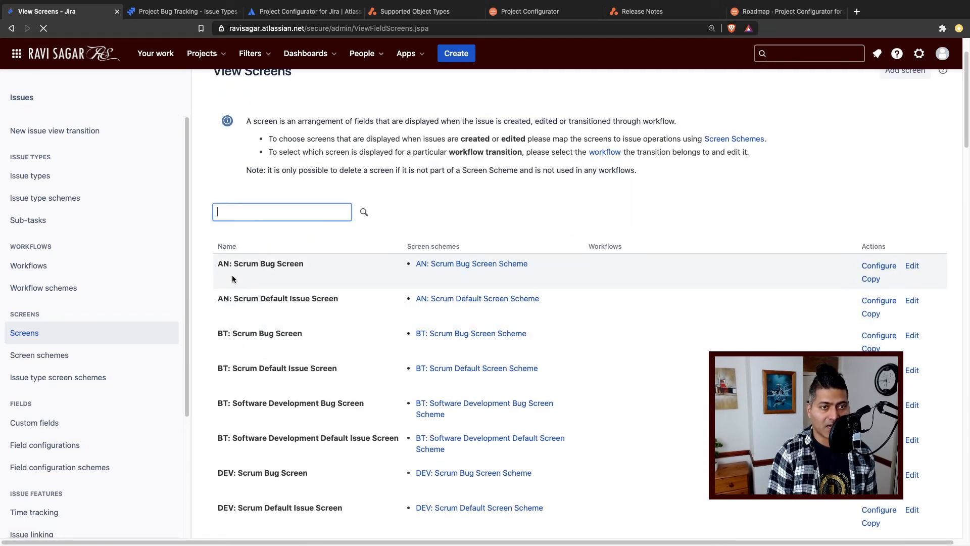
{"action": "scroll", "coordinate": [247, 338], "scroll_direction": "down", "scroll_amount": 1}
{"action": "scroll", "coordinate": [244, 338], "scroll_direction": "down", "scroll_amount": 1}
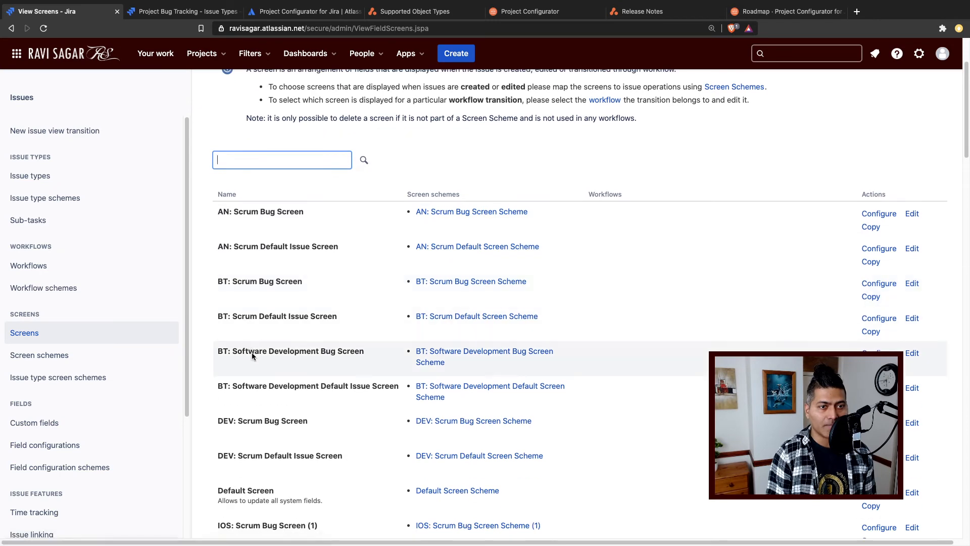
{"action": "scroll", "coordinate": [273, 447], "scroll_direction": "down", "scroll_amount": 1}
{"action": "scroll", "coordinate": [275, 452], "scroll_direction": "down", "scroll_amount": 3}
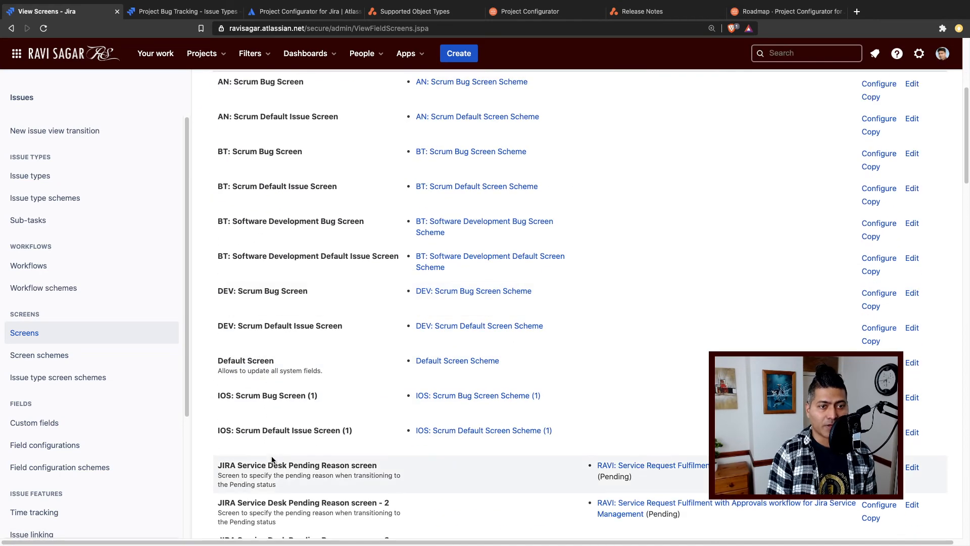
{"action": "scroll", "coordinate": [273, 455], "scroll_direction": "down", "scroll_amount": 10}
{"action": "scroll", "coordinate": [270, 452], "scroll_direction": "down", "scroll_amount": 12}
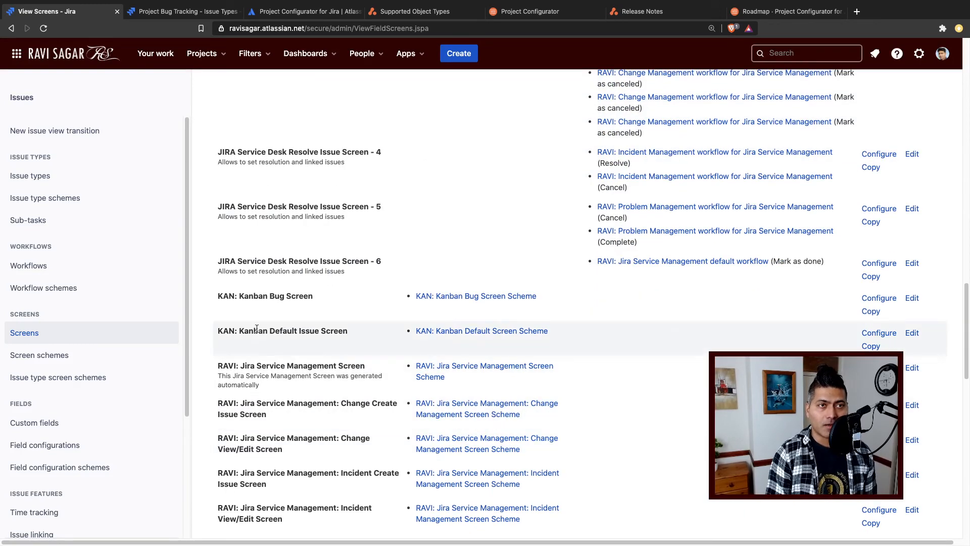
{"action": "scroll", "coordinate": [194, 187], "scroll_direction": "up", "scroll_amount": 14}
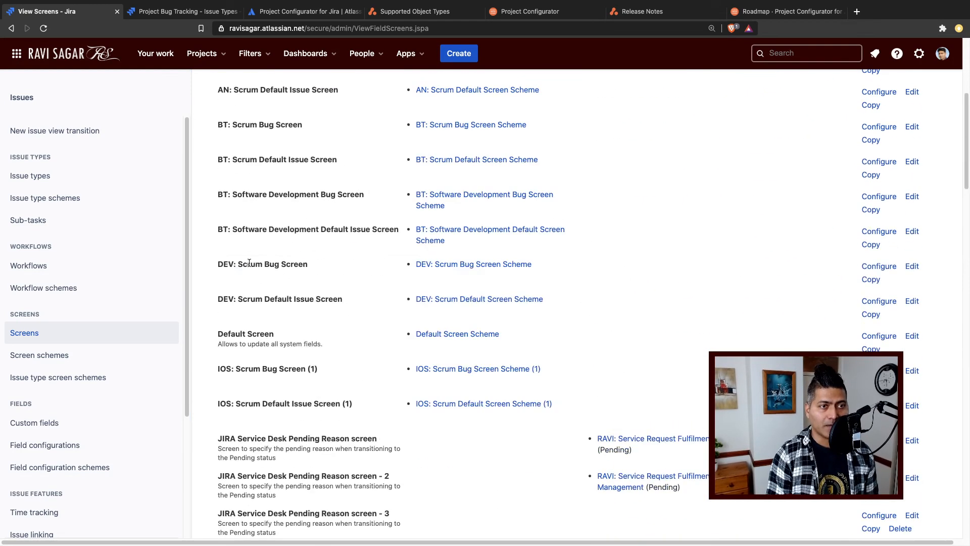
- Read the supported project types, project configuration objects and core configuration objects in the Supported Object Types documentation
{"action": "left_click", "coordinate": [422, 14]}
{"action": "scroll", "coordinate": [349, 295], "scroll_direction": "up", "scroll_amount": 5}
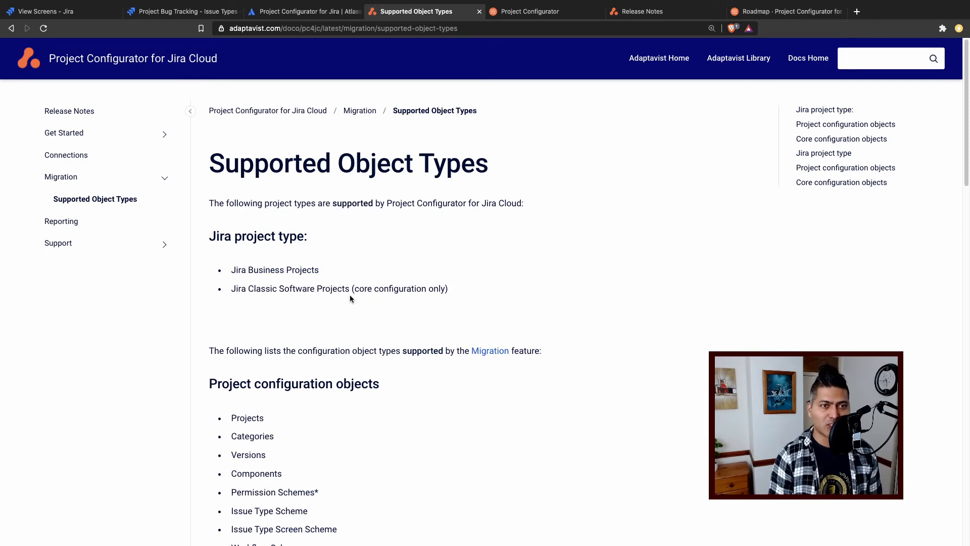
{"action": "scroll", "coordinate": [372, 286], "scroll_direction": "down", "scroll_amount": 3}
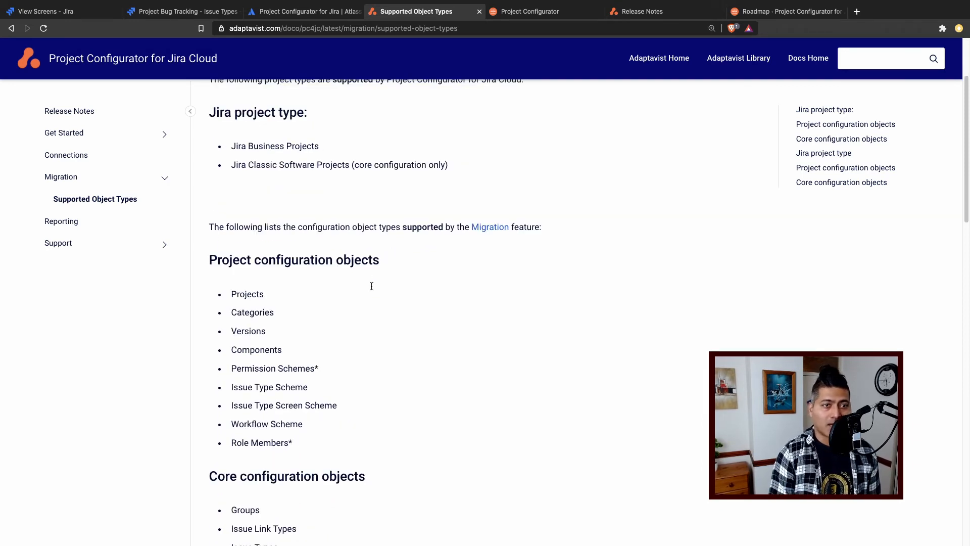
{"action": "scroll", "coordinate": [371, 289], "scroll_direction": "down", "scroll_amount": 1}
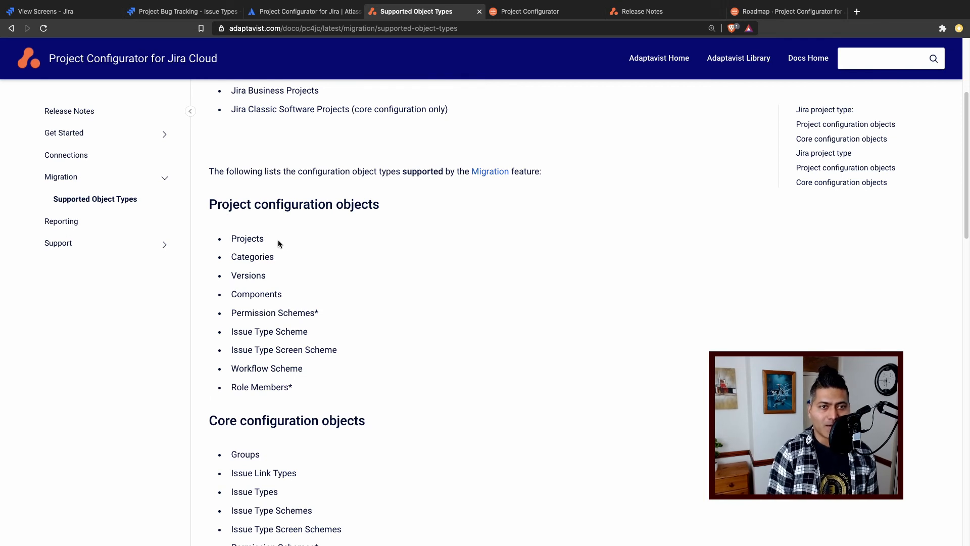
{"action": "scroll", "coordinate": [256, 207], "scroll_direction": "down", "scroll_amount": 3}
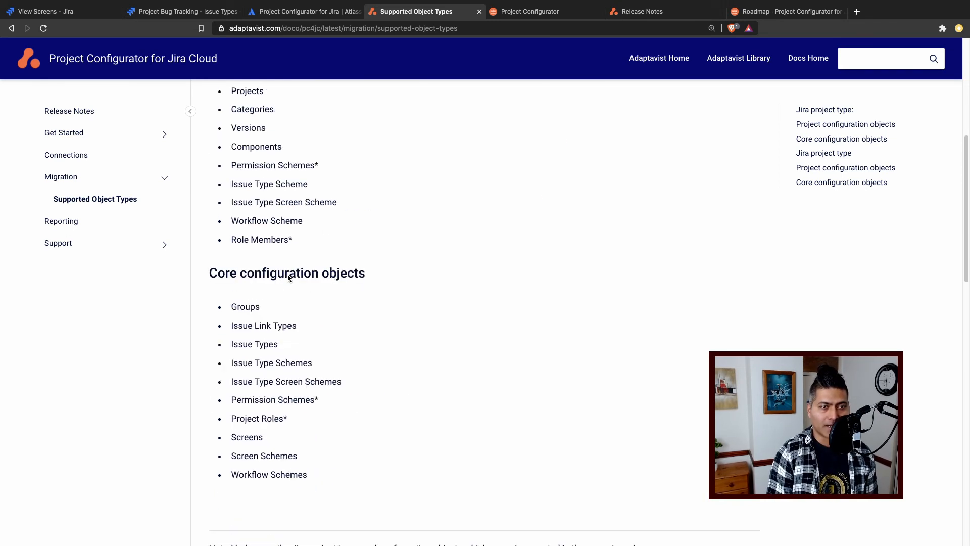
{"action": "scroll", "coordinate": [303, 288], "scroll_direction": "down", "scroll_amount": 3}
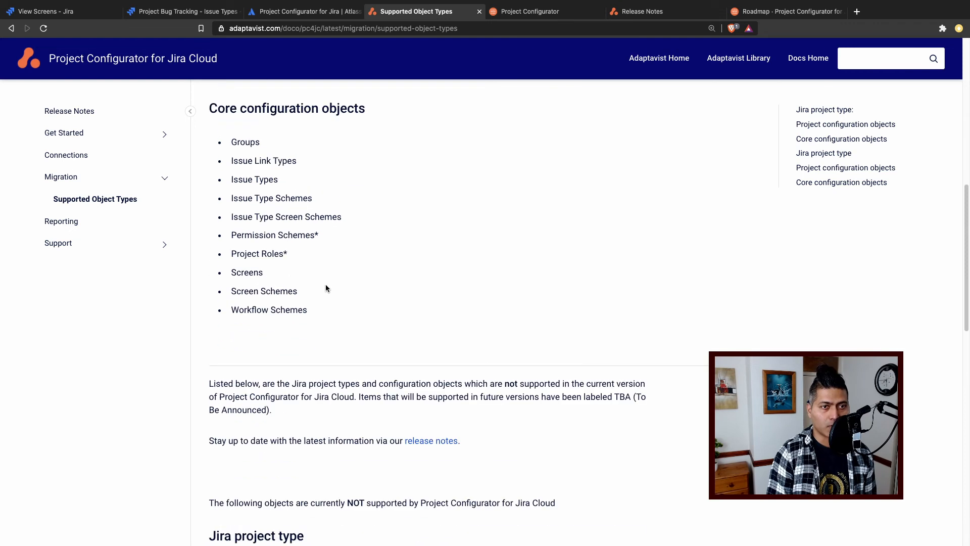
{"action": "left_click_drag", "start_coordinate": [299, 317], "coordinate": [223, 149]}
{"action": "left_click", "coordinate": [419, 233]}
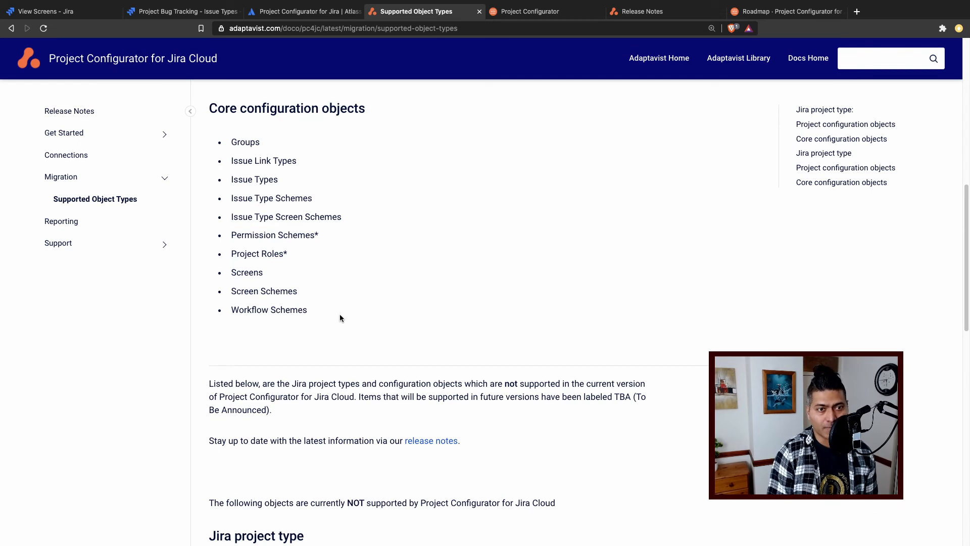
- Read which Jira project types, project configuration objects and core configuration objects are not supported by Project Configurator for Jira Cloud
{"action": "scroll", "coordinate": [340, 318], "scroll_direction": "down", "scroll_amount": 5}
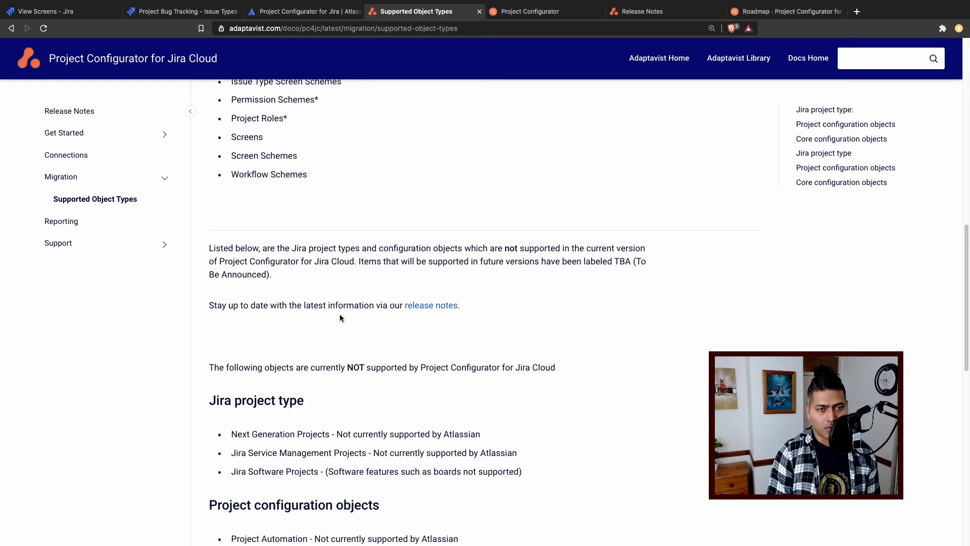
{"action": "scroll", "coordinate": [340, 317], "scroll_direction": "down", "scroll_amount": 3}
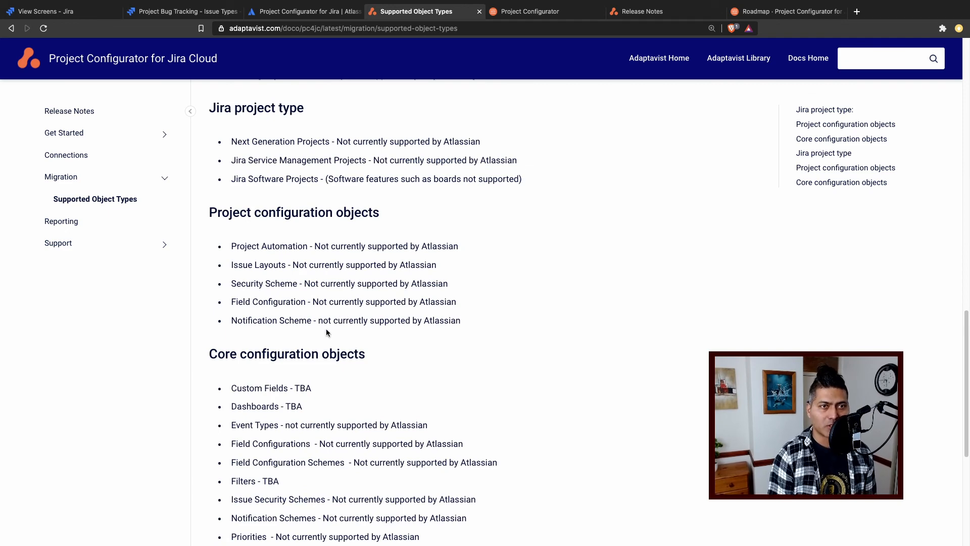
{"action": "scroll", "coordinate": [327, 333], "scroll_direction": "up", "scroll_amount": 4}
{"action": "scroll", "coordinate": [326, 329], "scroll_direction": "down", "scroll_amount": 1}
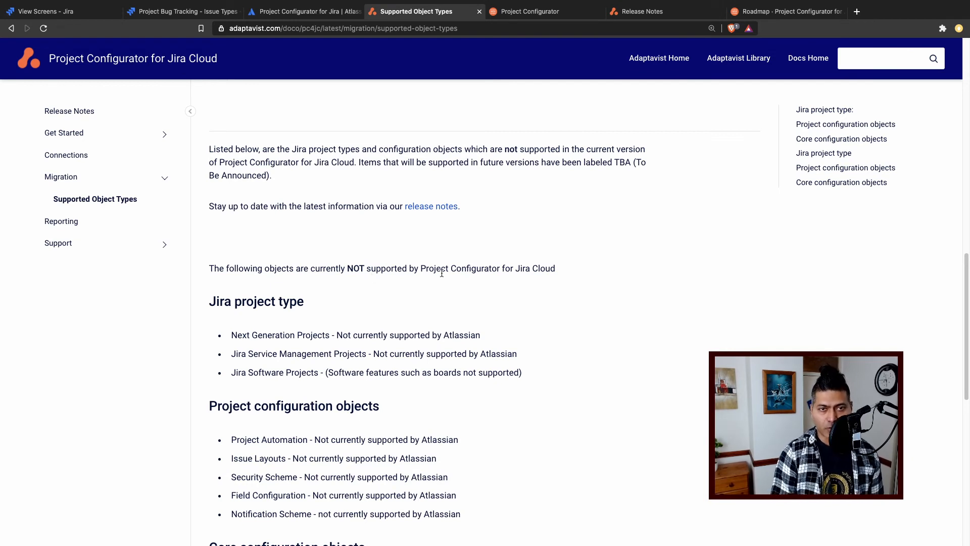
{"action": "scroll", "coordinate": [442, 272], "scroll_direction": "down", "scroll_amount": 2}
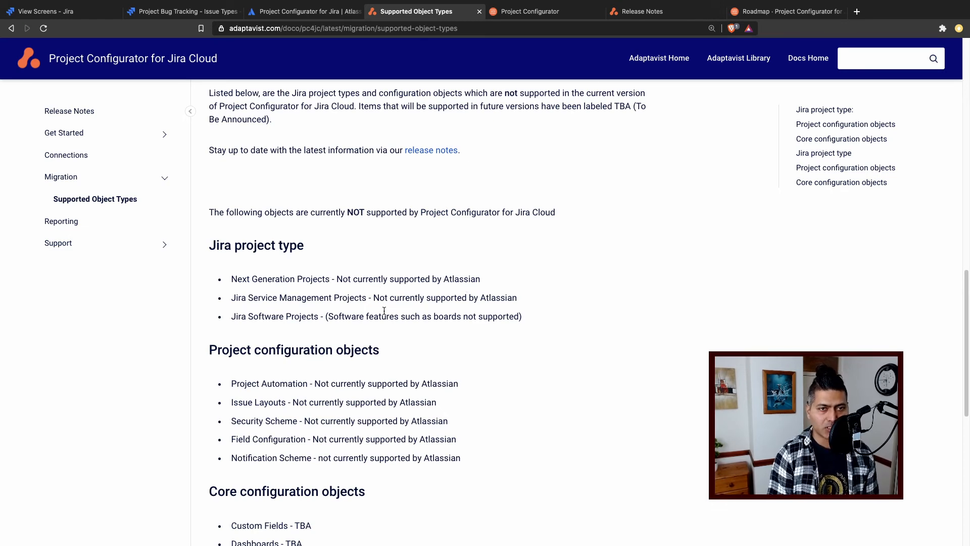
{"action": "scroll", "coordinate": [463, 286], "scroll_direction": "down", "scroll_amount": 5}
{"action": "scroll", "coordinate": [384, 311], "scroll_direction": "down", "scroll_amount": 4}
{"action": "scroll", "coordinate": [384, 311], "scroll_direction": "down", "scroll_amount": 1}
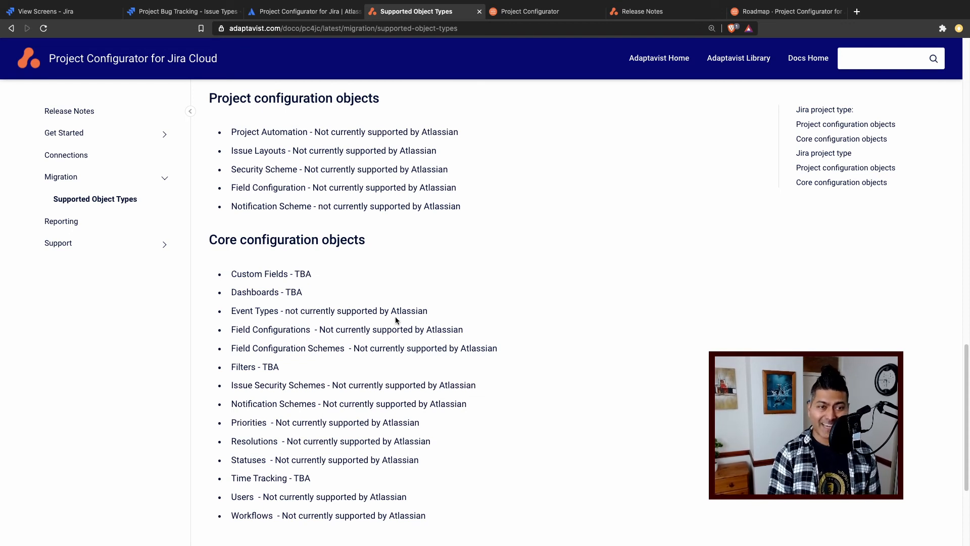
{"action": "left_click_drag", "start_coordinate": [443, 311], "coordinate": [286, 315]}
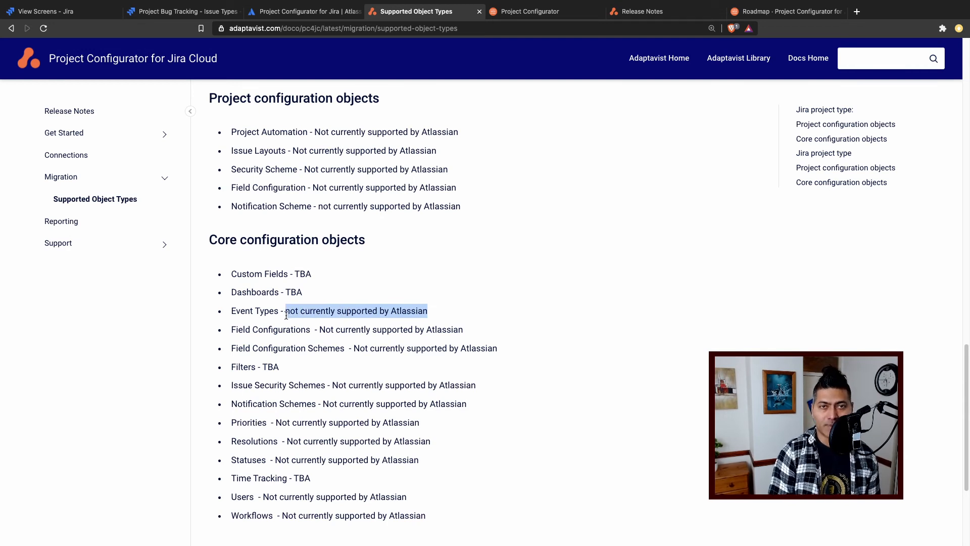
{"action": "left_click", "coordinate": [347, 321]}
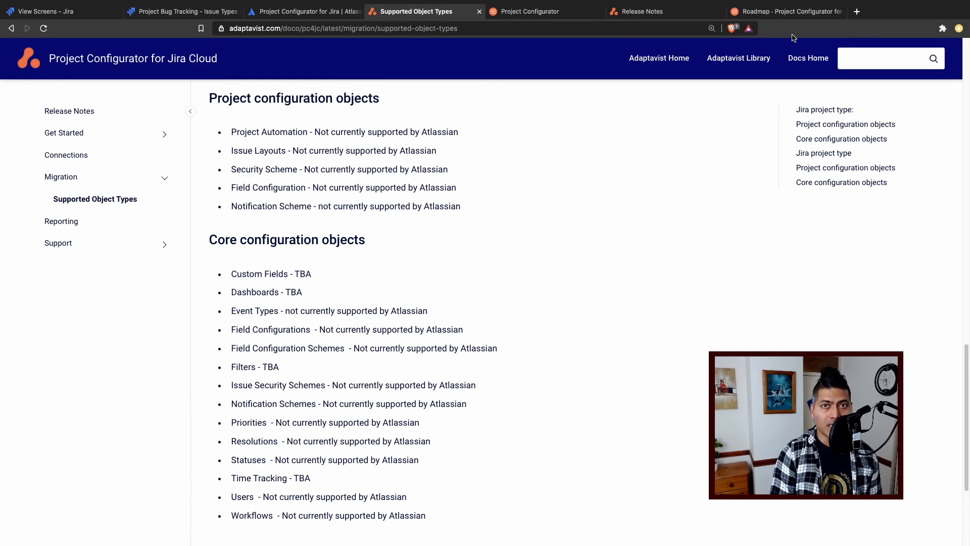
- Review the in-progress, planned and blocked items on the Project Configurator roadmap, including the details of the Support for Filters suggestion
{"action": "left_click", "coordinate": [792, 19]}
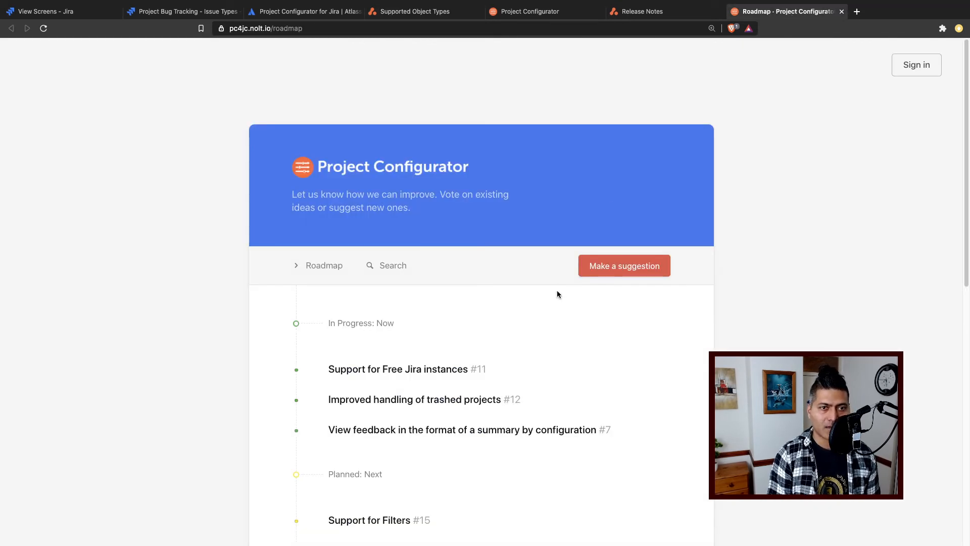
{"action": "scroll", "coordinate": [526, 334], "scroll_direction": "down", "scroll_amount": 3}
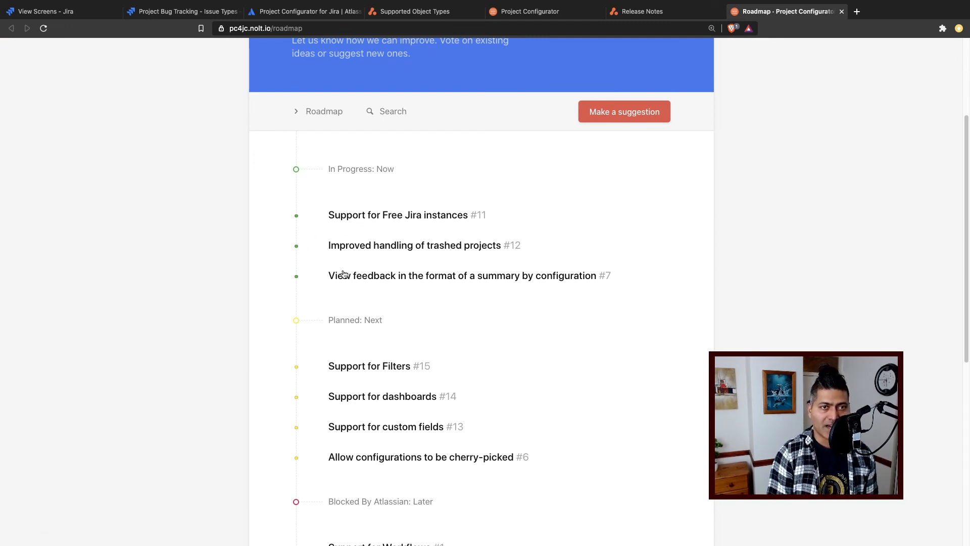
{"action": "scroll", "coordinate": [452, 305], "scroll_direction": "down", "scroll_amount": 1}
{"action": "scroll", "coordinate": [450, 305], "scroll_direction": "down", "scroll_amount": 2}
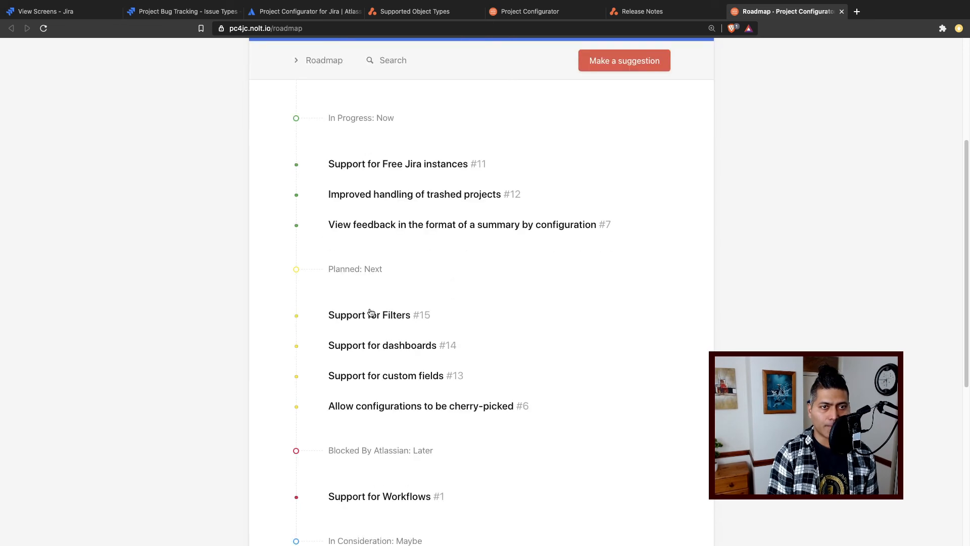
{"action": "scroll", "coordinate": [381, 329], "scroll_direction": "down", "scroll_amount": 1}
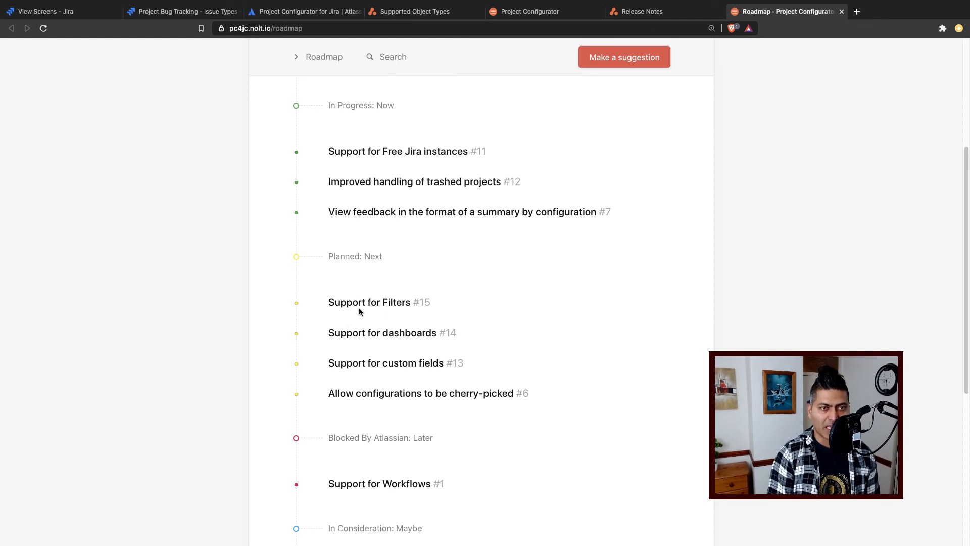
{"action": "left_click", "coordinate": [377, 305]}
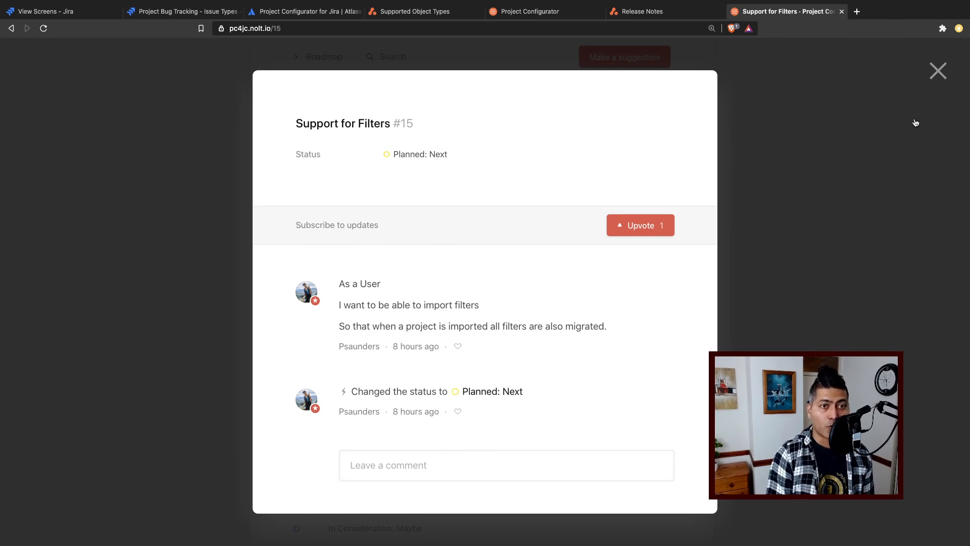
{"action": "left_click", "coordinate": [848, 168]}
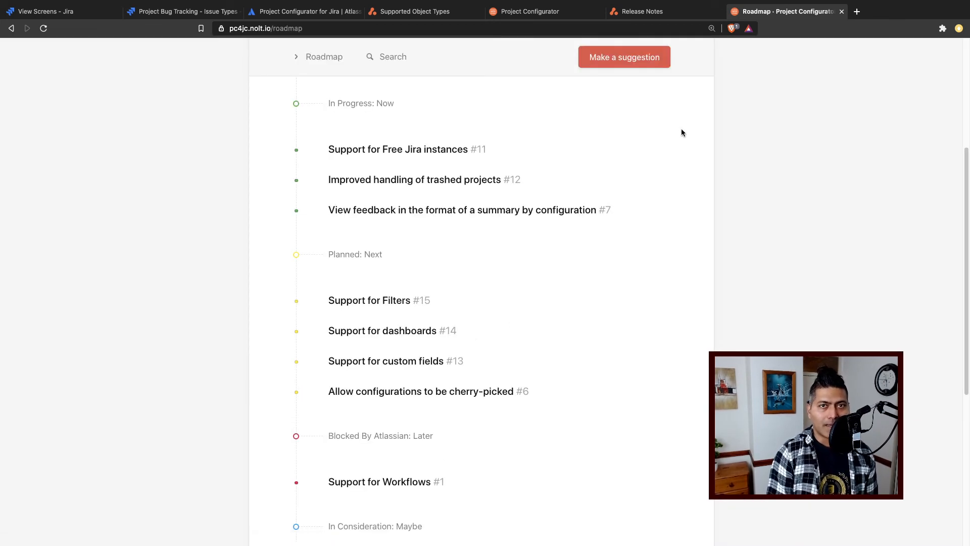
- Read the initial release's features in the Release Notes, and return to the app's Marketplace overview with its text highlight cleared
{"action": "left_click", "coordinate": [657, 12]}
{"action": "scroll", "coordinate": [508, 291], "scroll_direction": "down", "scroll_amount": 3}
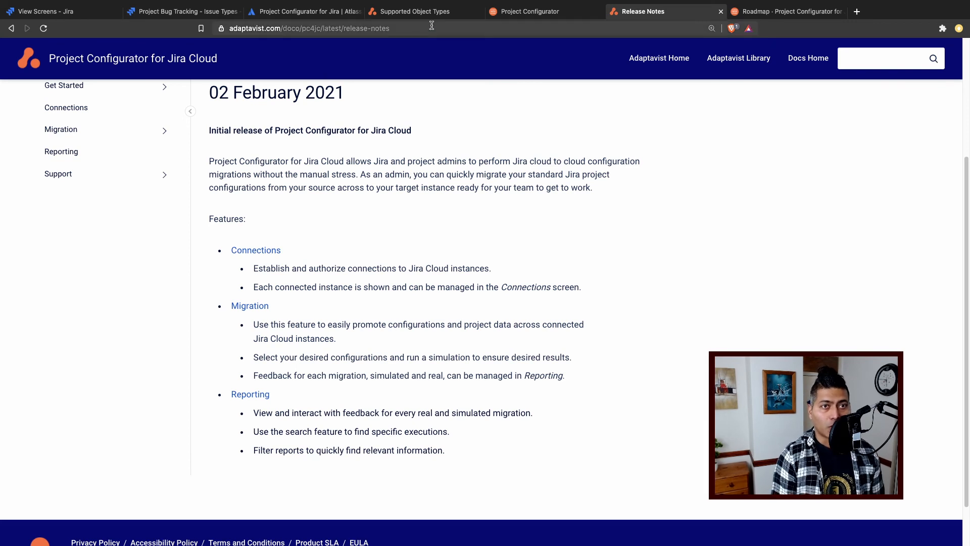
{"action": "left_click", "coordinate": [308, 16]}
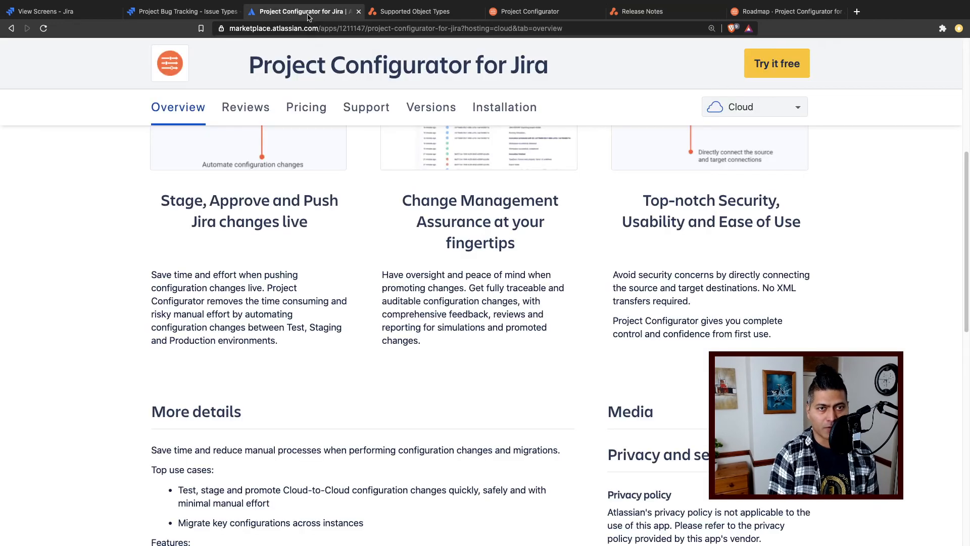
{"action": "scroll", "coordinate": [200, 286], "scroll_direction": "up", "scroll_amount": 4}
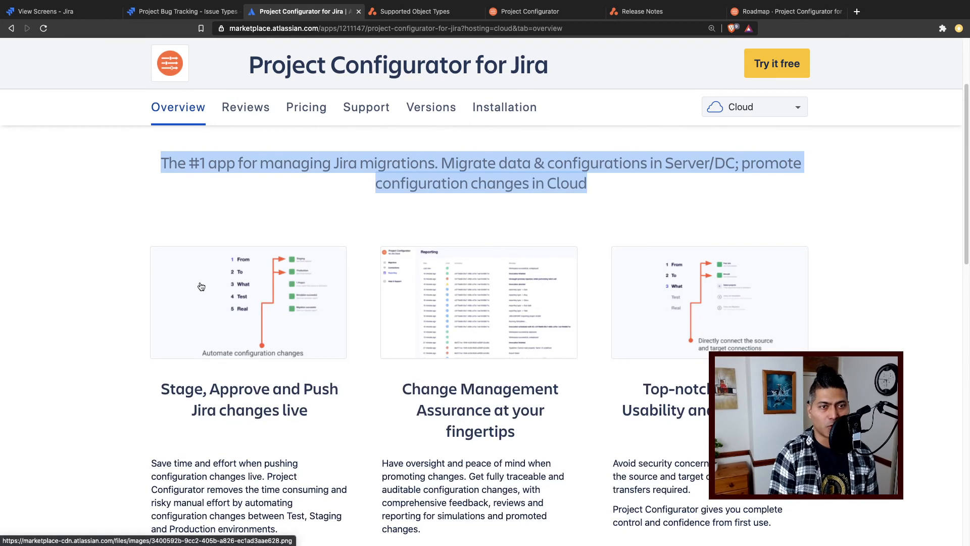
{"action": "left_click", "coordinate": [93, 281]}
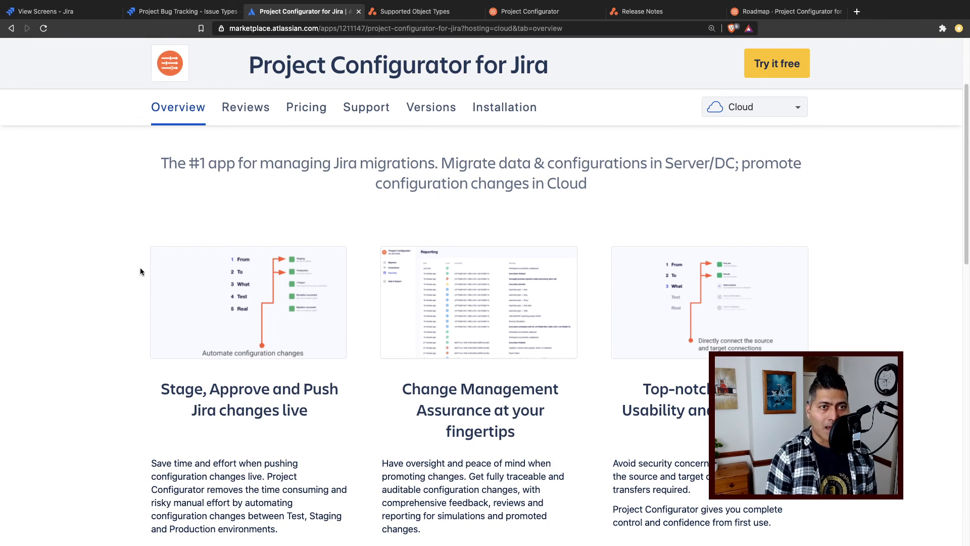
- Highlight the note about free use of Project Configurator in the Marketplace listing's More details section, and return to the listing's header
{"action": "scroll", "coordinate": [246, 250], "scroll_direction": "down", "scroll_amount": 2}
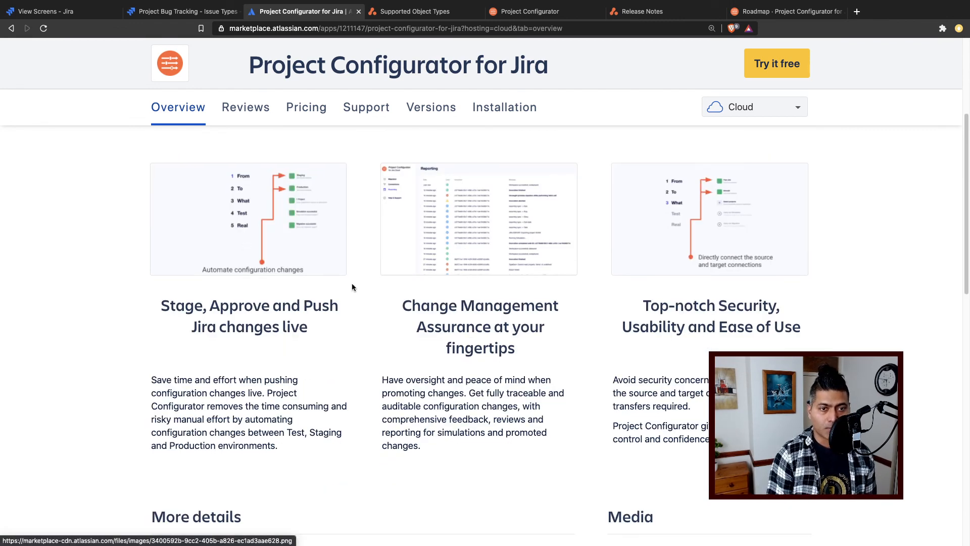
{"action": "scroll", "coordinate": [351, 283], "scroll_direction": "down", "scroll_amount": 3}
{"action": "scroll", "coordinate": [360, 297], "scroll_direction": "down", "scroll_amount": 5}
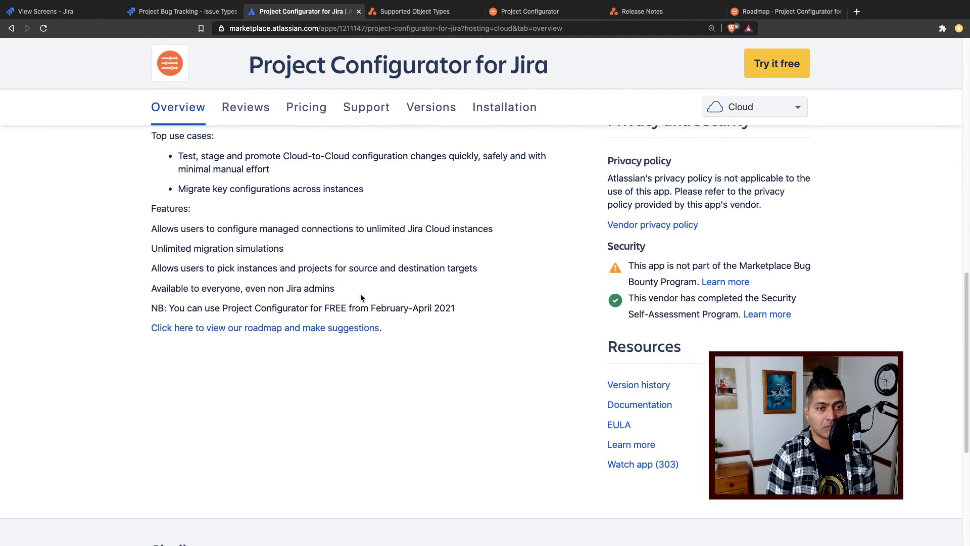
{"action": "double_click", "coordinate": [384, 308]}
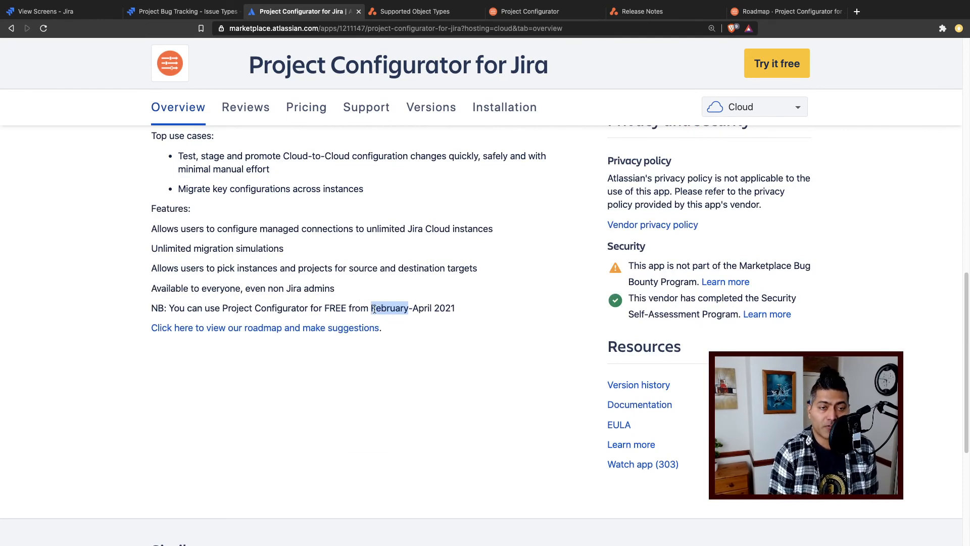
{"action": "triple_click", "coordinate": [374, 309]}
{"action": "scroll", "coordinate": [374, 309], "scroll_direction": "up", "scroll_amount": 3}
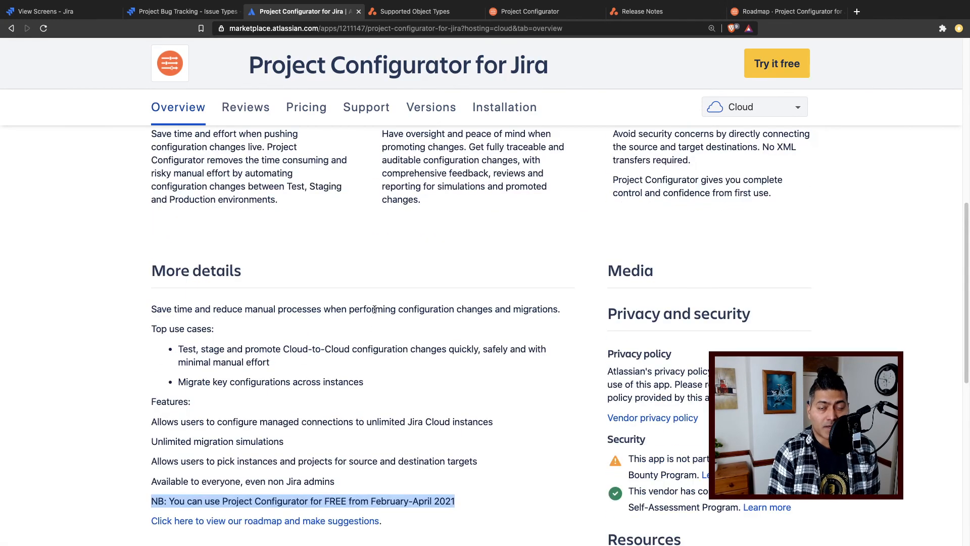
{"action": "scroll", "coordinate": [374, 309], "scroll_direction": "up", "scroll_amount": 3}
{"action": "scroll", "coordinate": [370, 313], "scroll_direction": "up", "scroll_amount": 2}
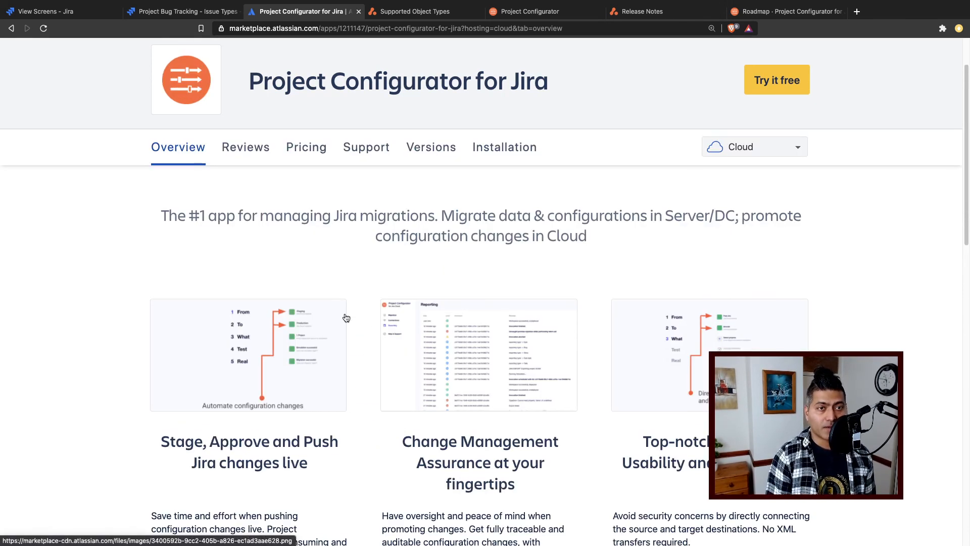
{"action": "scroll", "coordinate": [346, 318], "scroll_direction": "up", "scroll_amount": 2}
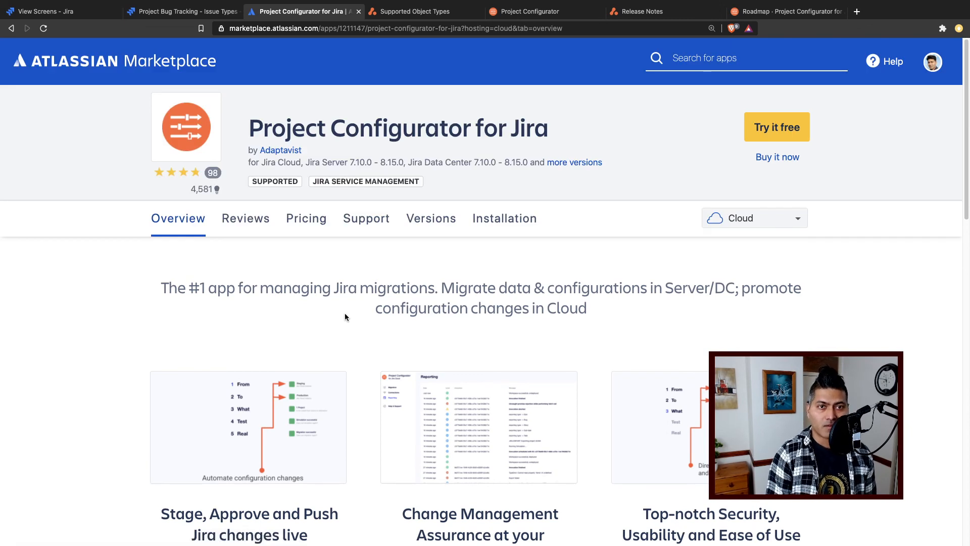